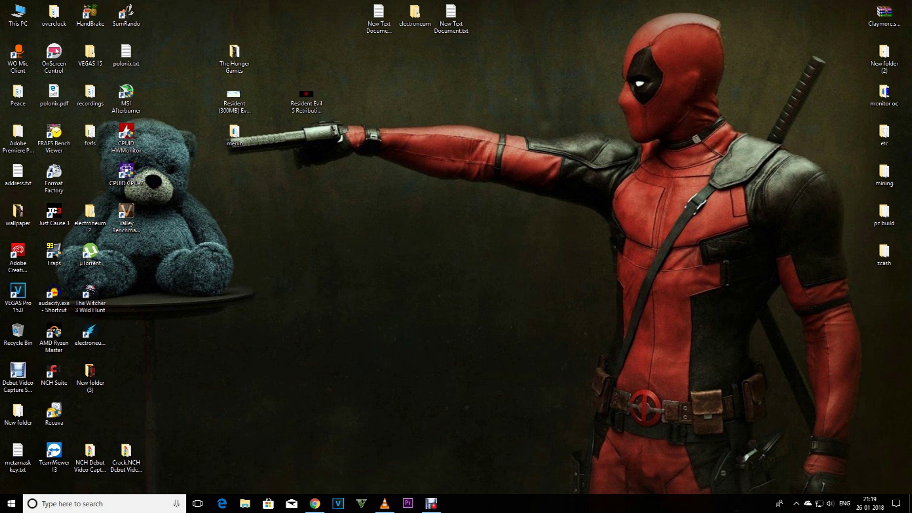
Bring Chrome forward on the Nanopool overview and open a blank new tab.
left_click(315, 504)
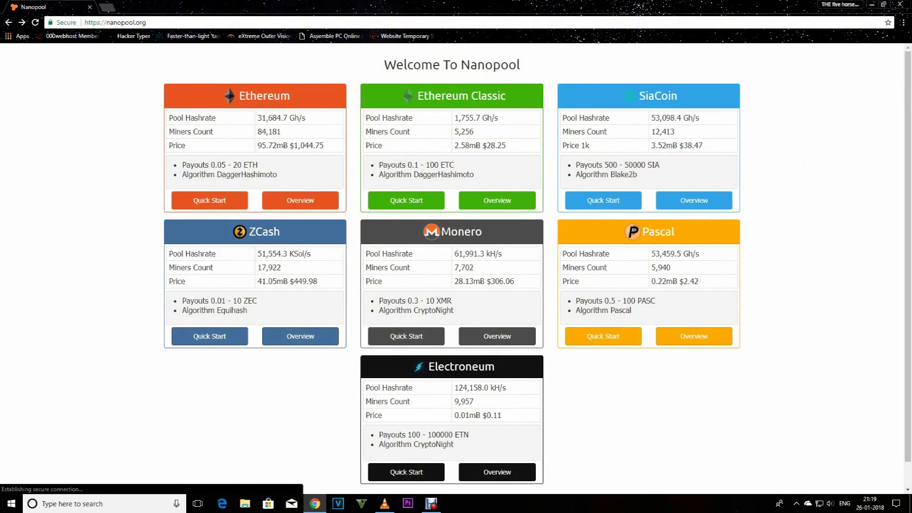
key("ctrl+t")
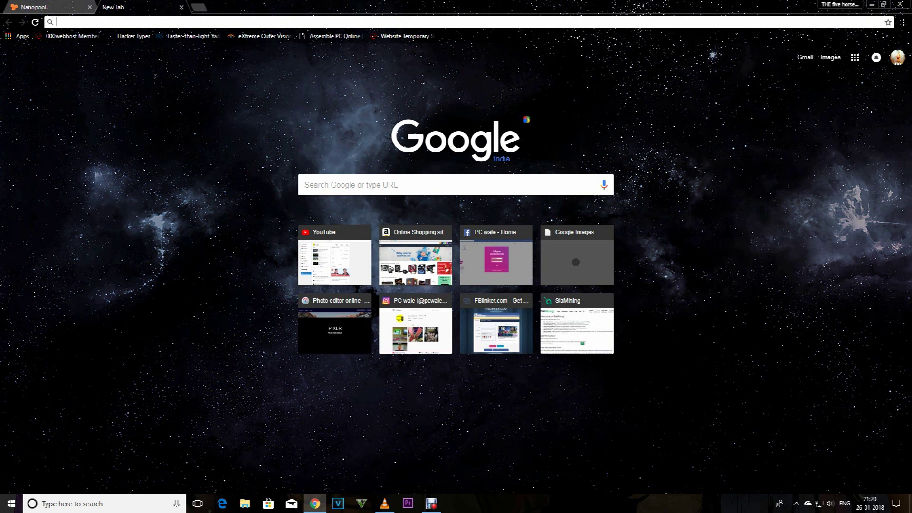
Enable the Jaxx Blockchain Wallet and MetaMask extensions in More tools > Extensions, then close that tab.
key("alt+f")
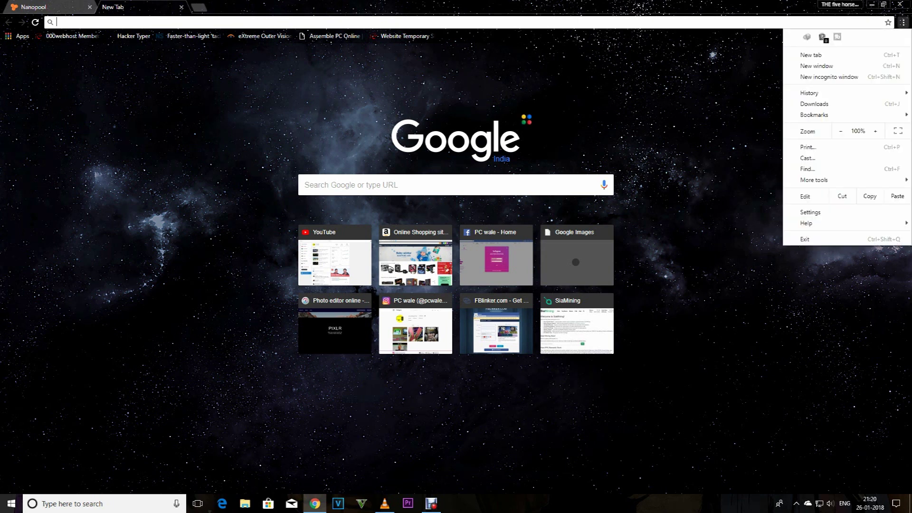
key("Escape")
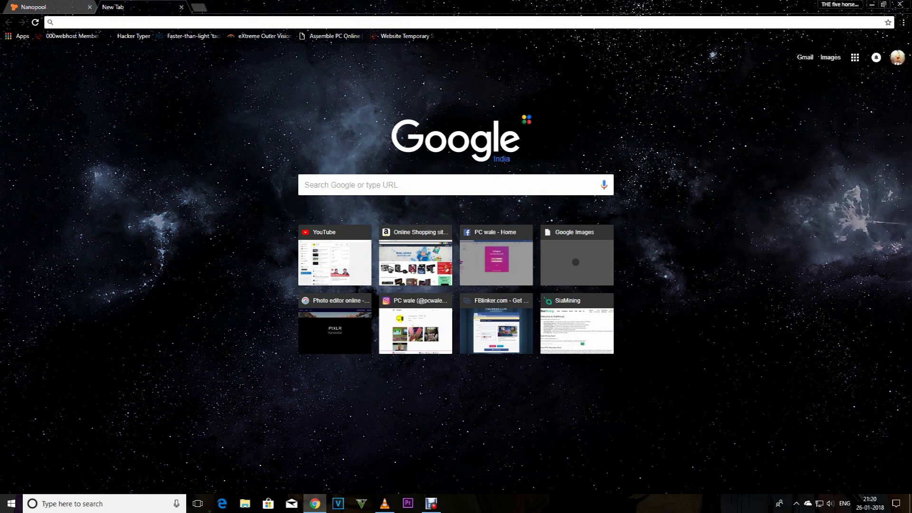
key("alt+f")
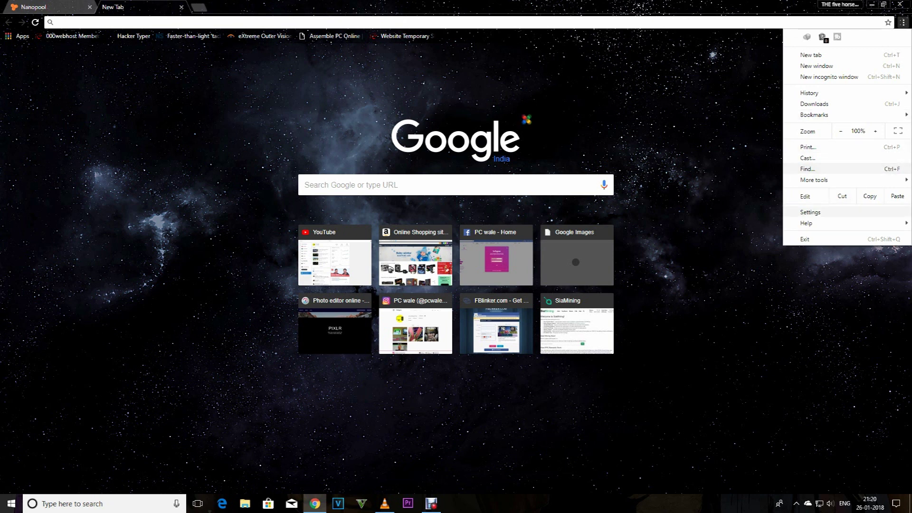
mouse_move(814, 179)
key("Down")
key("Down")
key("Down")
key("Return")
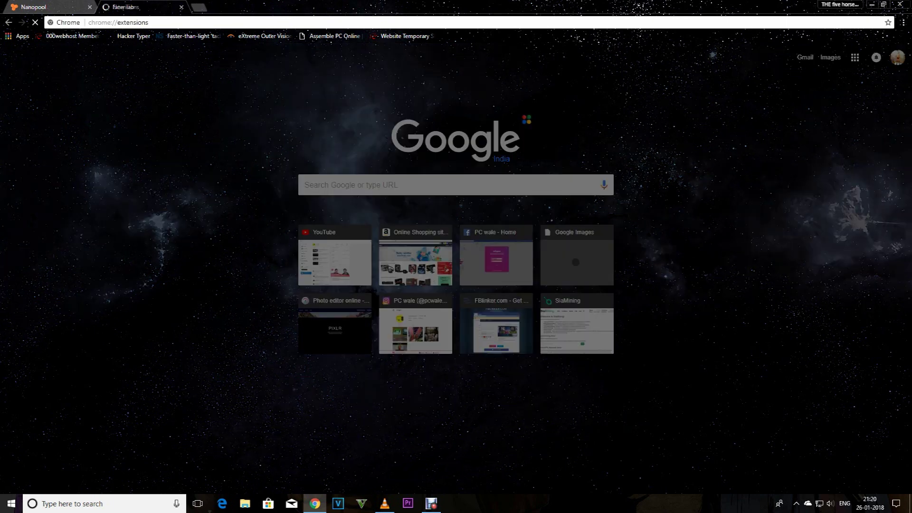
scroll(185, 266, "down", 5)
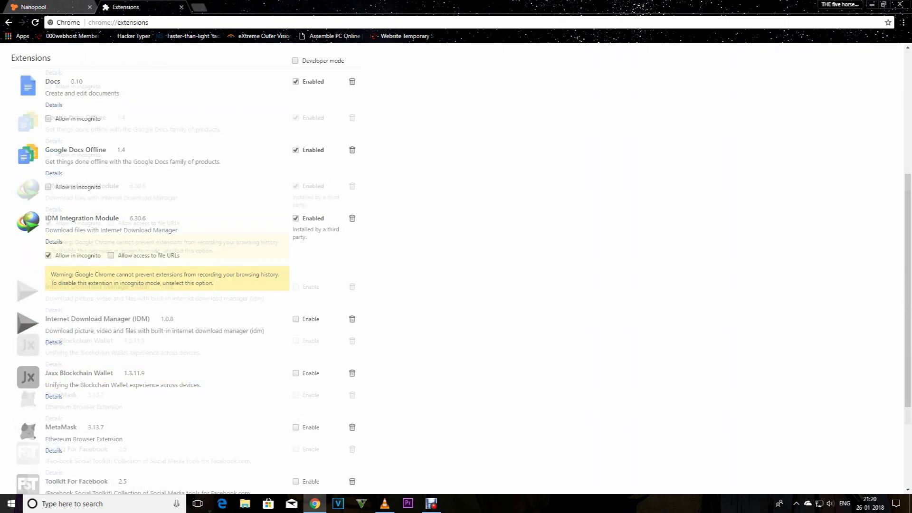
scroll(186, 266, "down", 3)
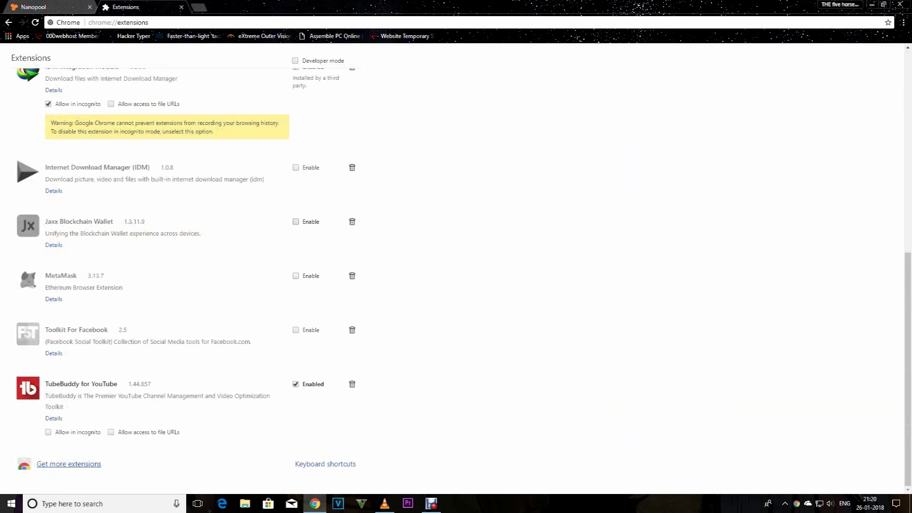
left_click(310, 222)
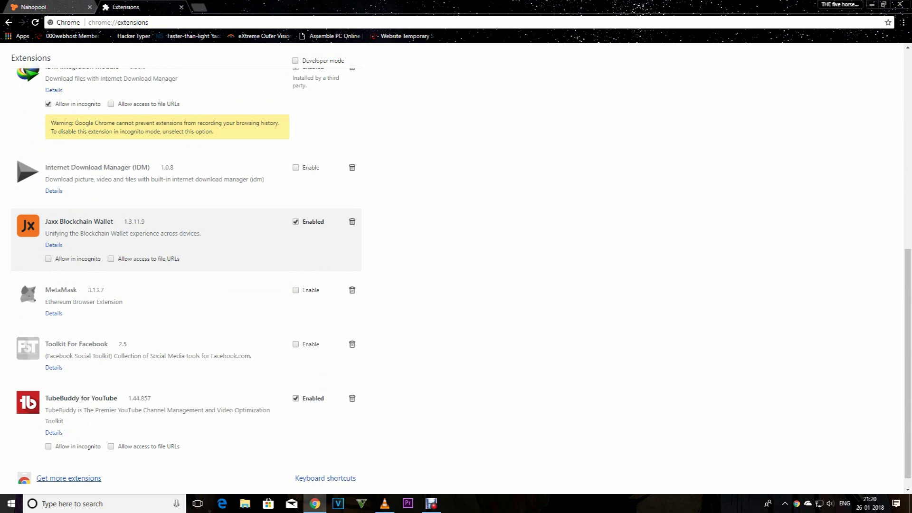
left_click(311, 290)
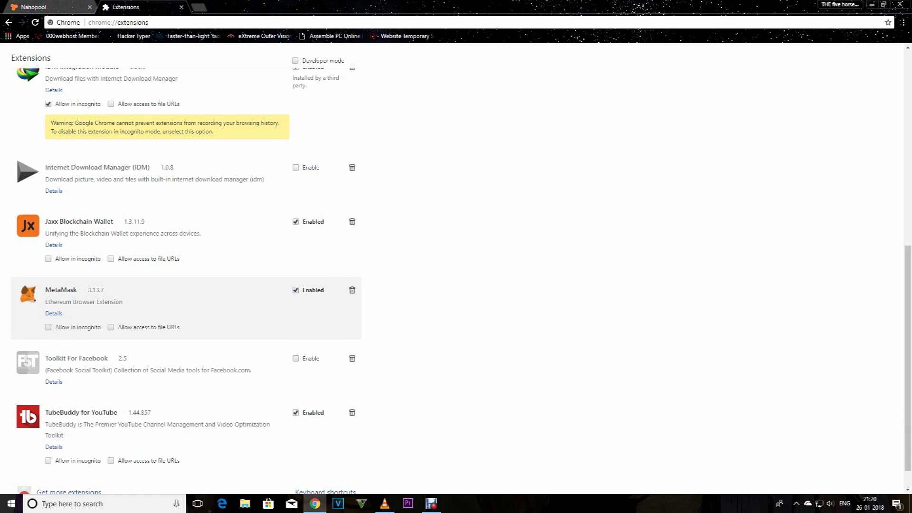
key("ctrl+w")
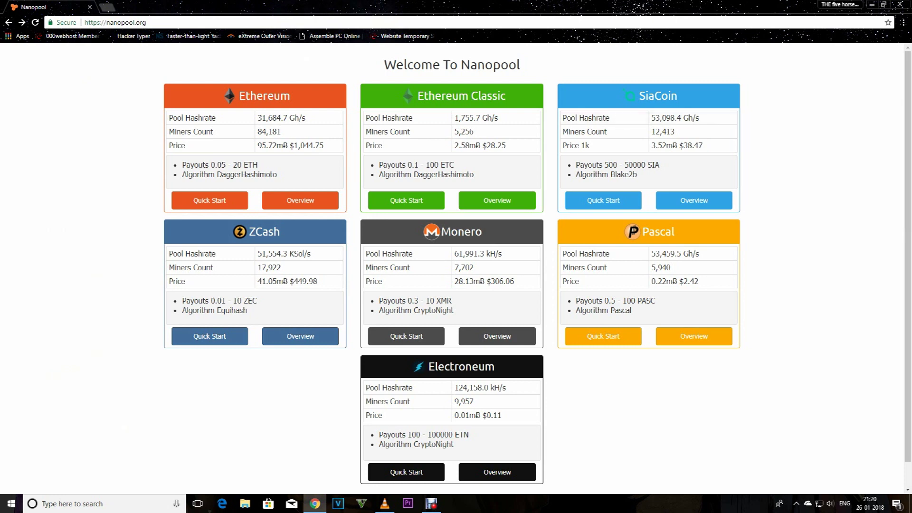
Open another new tab and bookmark the new tab page.
key("ctrl+t")
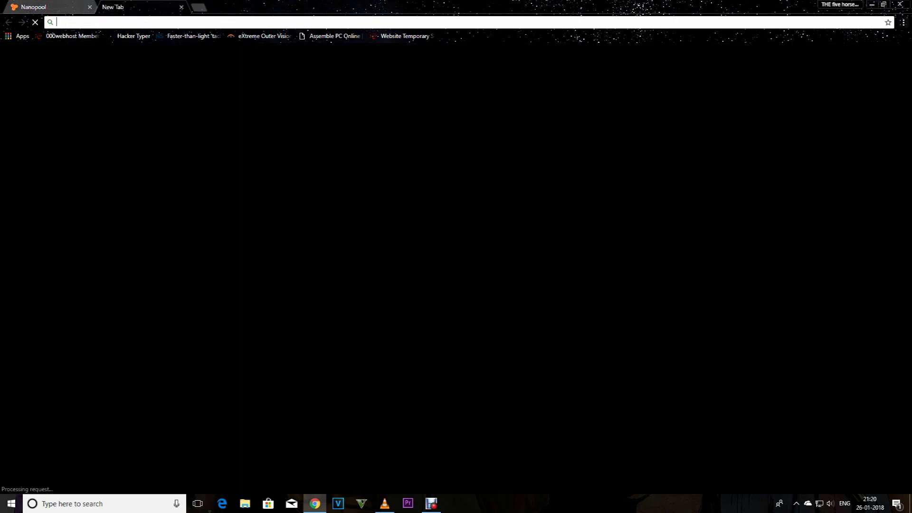
left_click(903, 23)
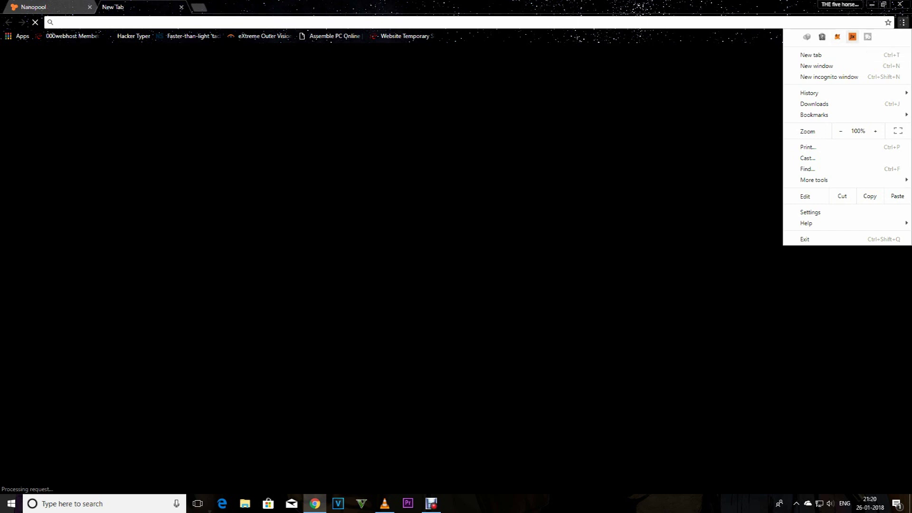
left_click(853, 37)
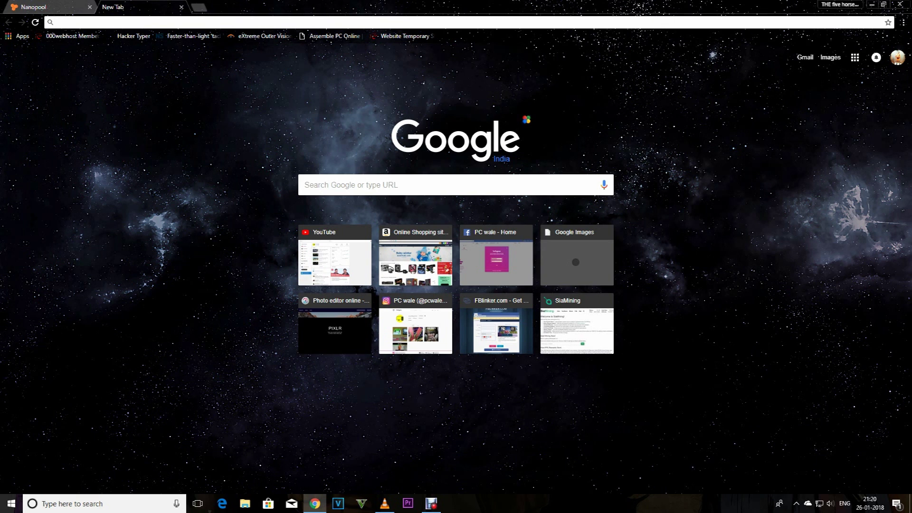
key("alt+f")
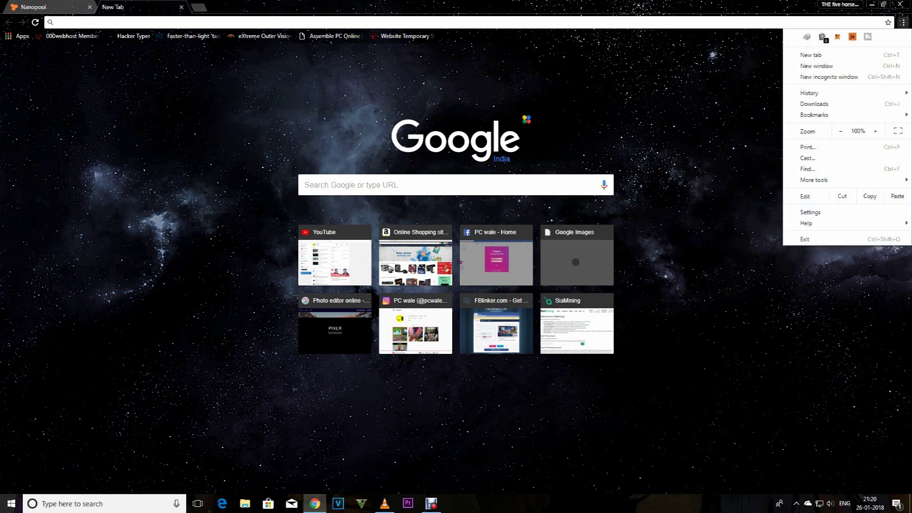
key("Escape")
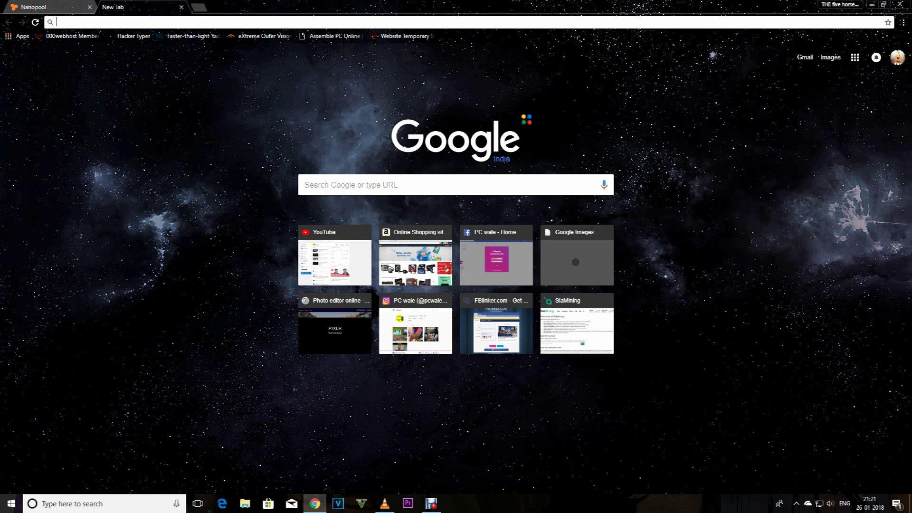
key("ctrl+d")
key("Escape")
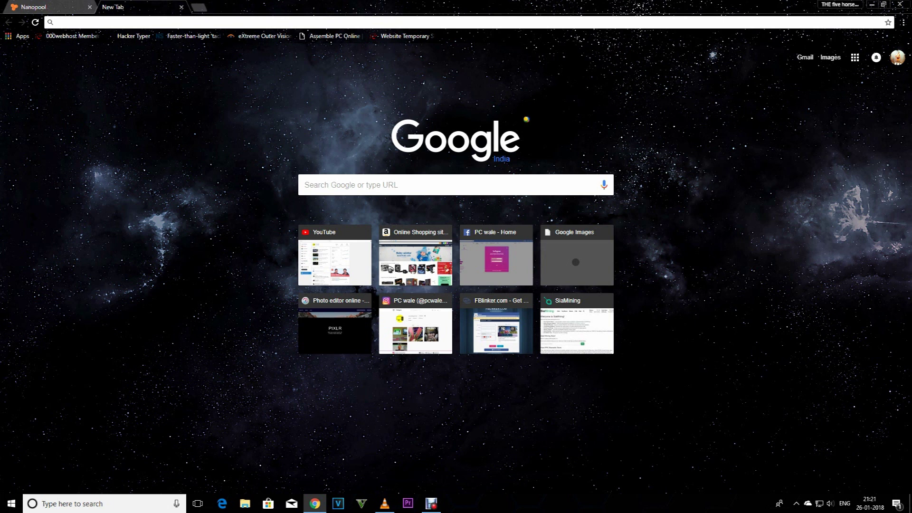
Use the Jaxx icon in Chrome's menu to open the Jaxx Blockchain Wallet Web Store listing.
left_click(903, 23)
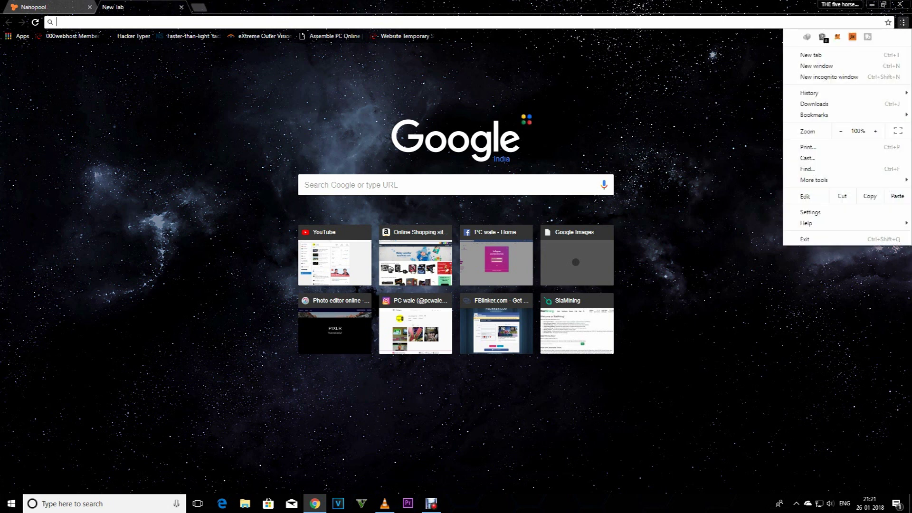
key("Escape")
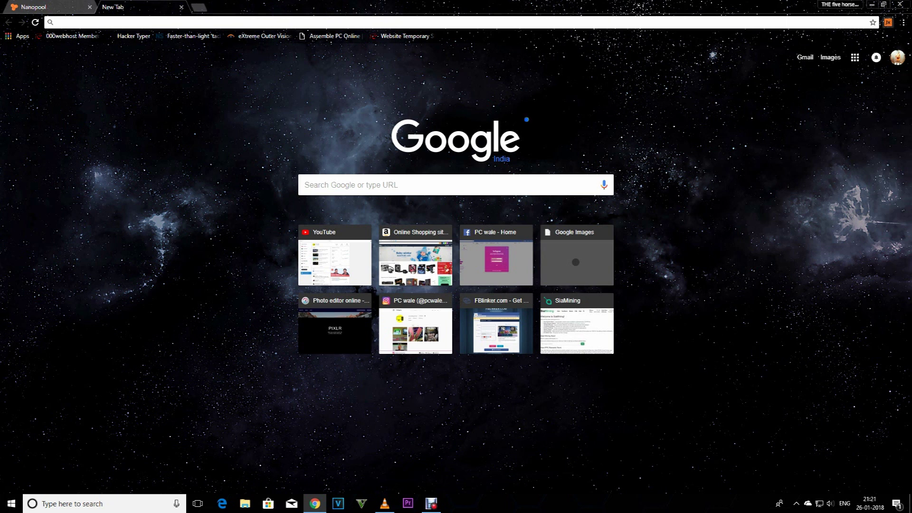
left_click(903, 22)
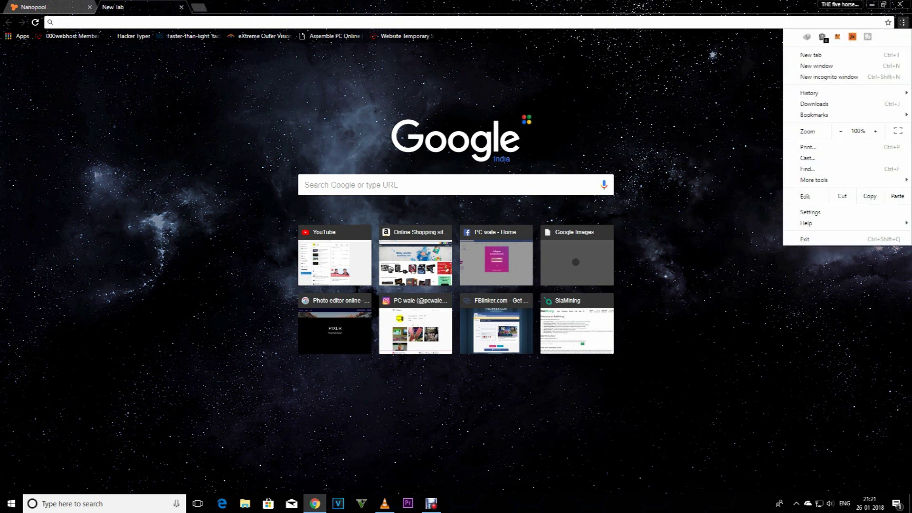
key("Escape")
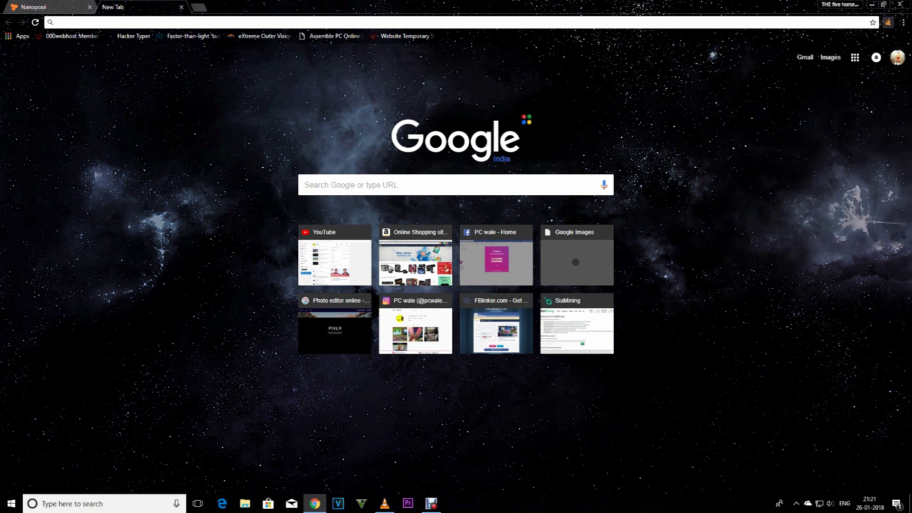
key("alt+f")
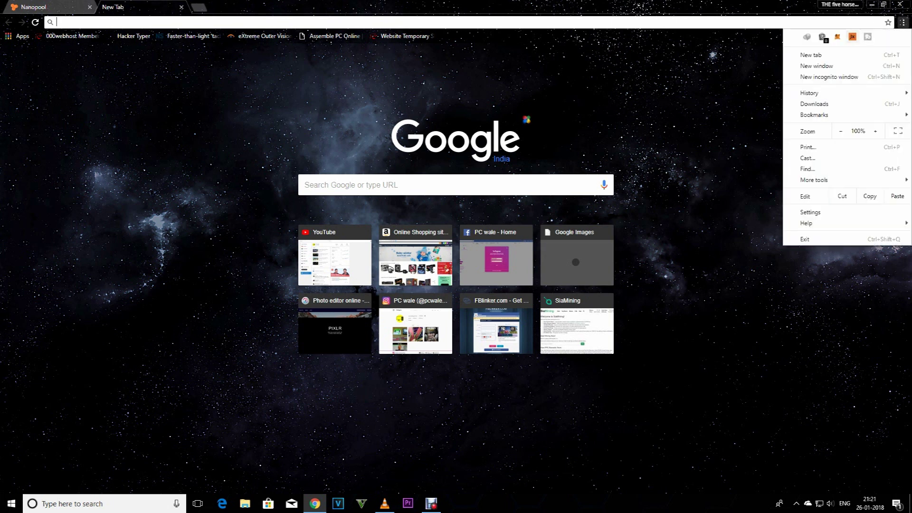
key("Menu")
key("Down")
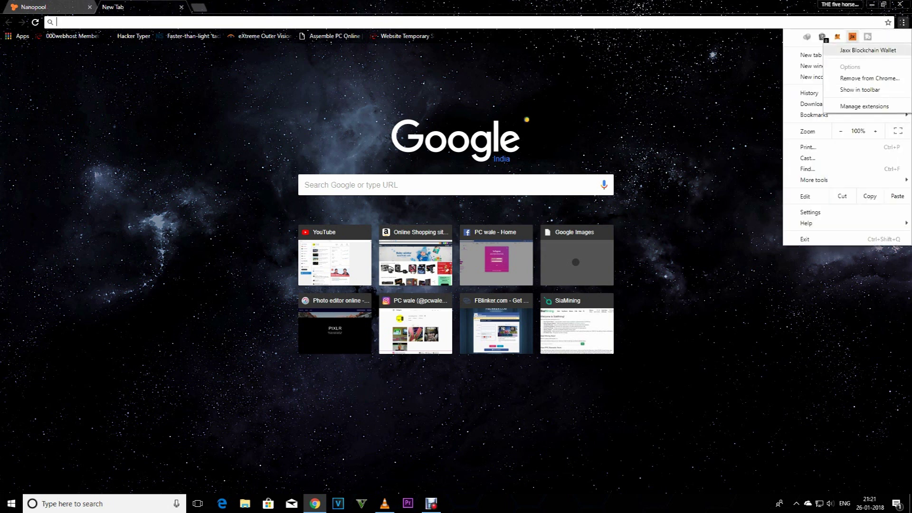
key("Return")
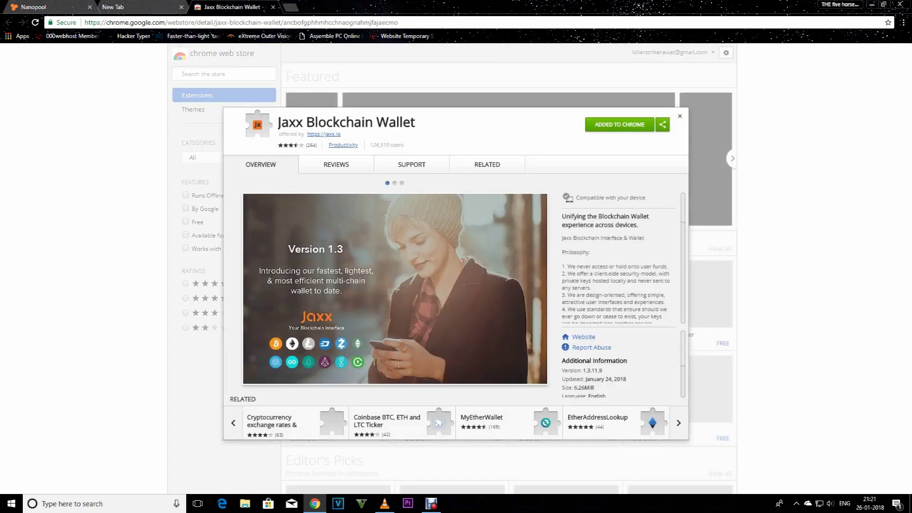
Close the Jaxx detail view, then open the Jaxx wallet popup showing its Bitclave bulletin.
key("Escape")
key("alt+f")
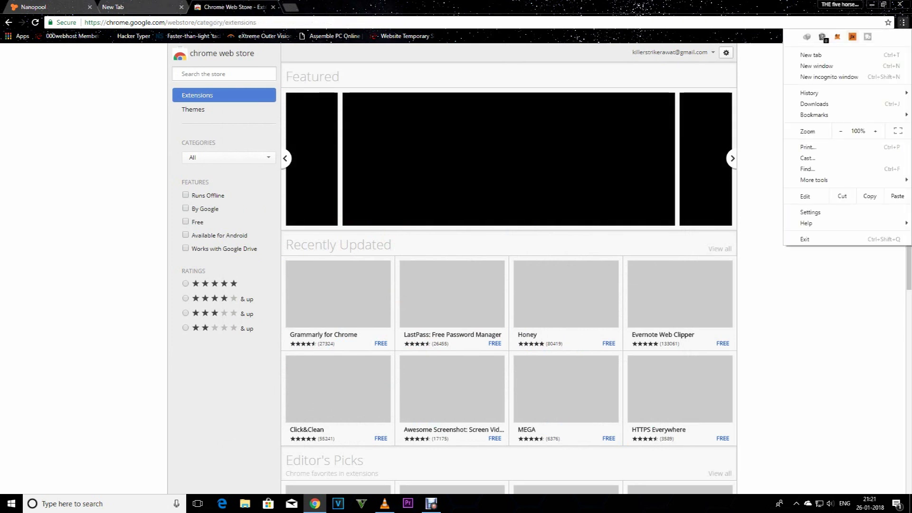
key("Escape")
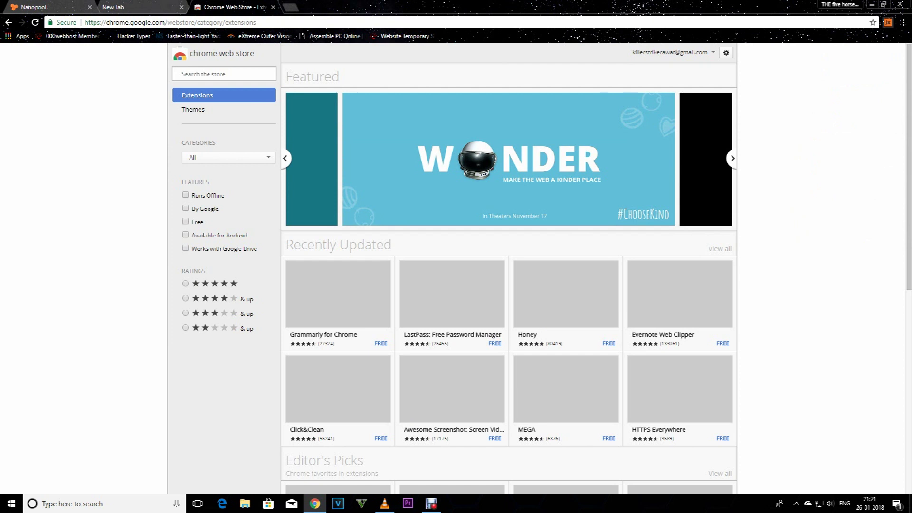
key("ctrl+l")
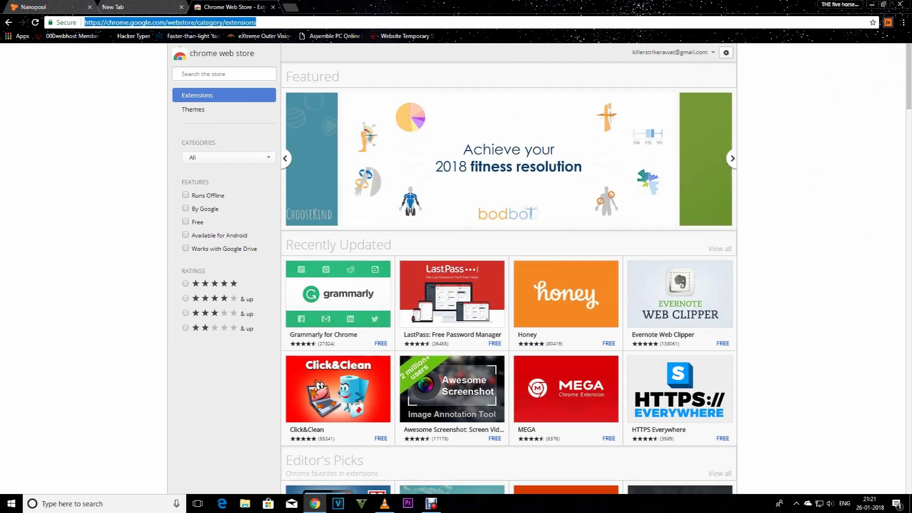
left_click(223, 83)
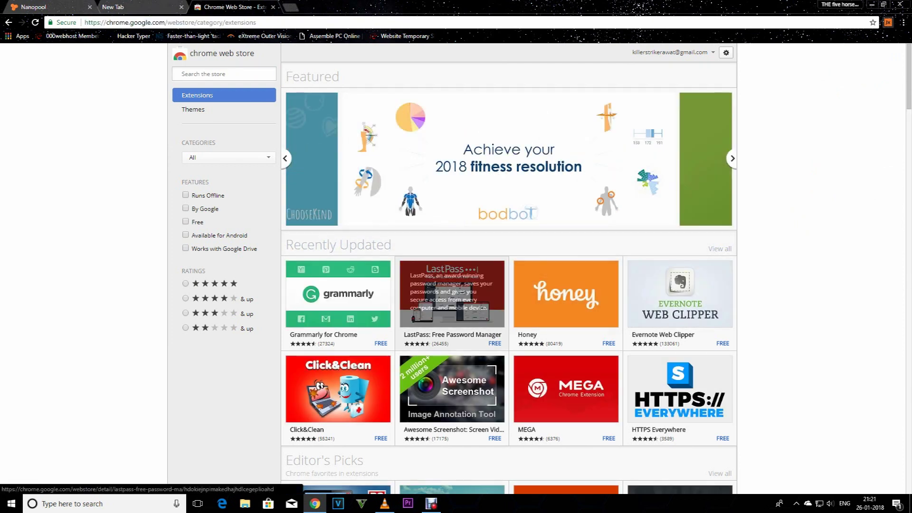
left_click(888, 22)
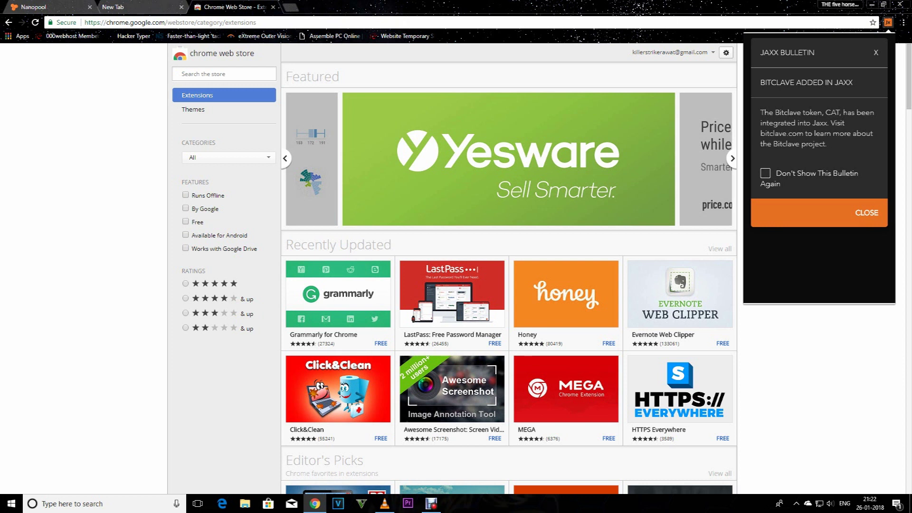
Dismiss the Bitclave bulletin, check the ETH balance, scroll the coin wallets list, then close Jaxx.
left_click(867, 212)
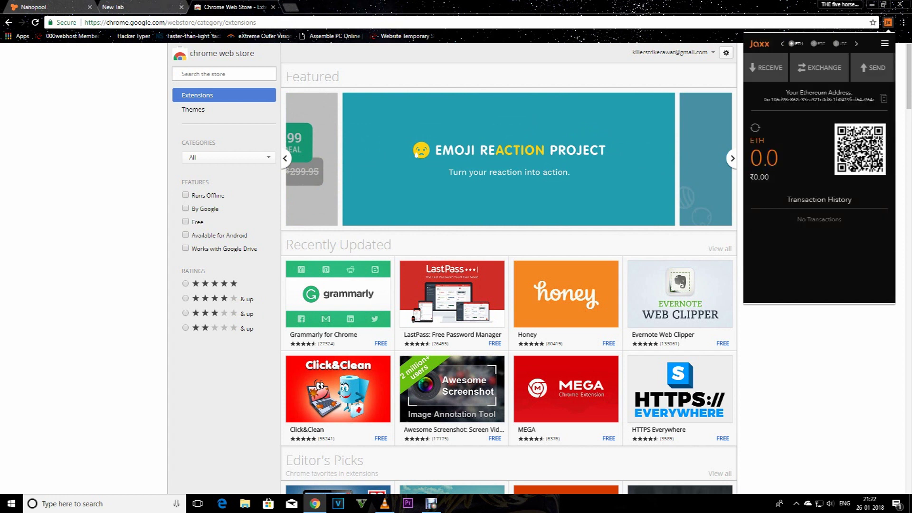
left_click_drag(751, 158, 766, 158)
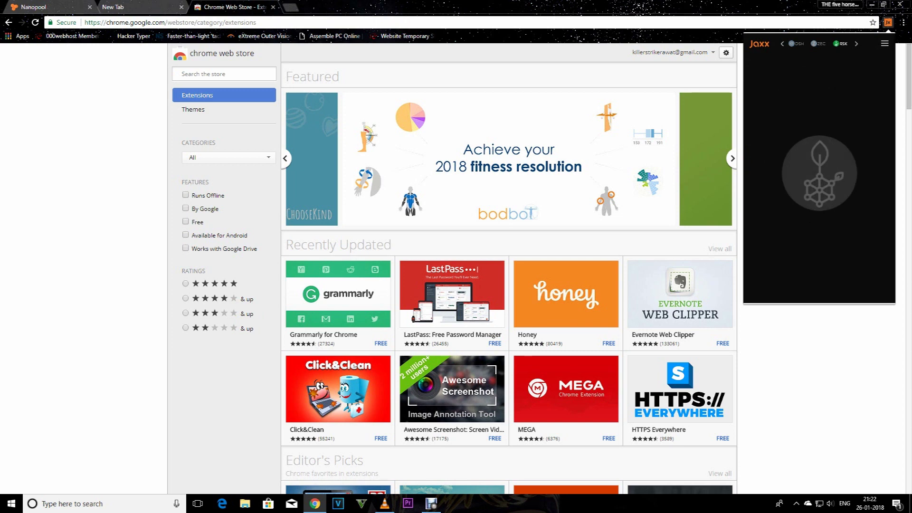
left_click(885, 43)
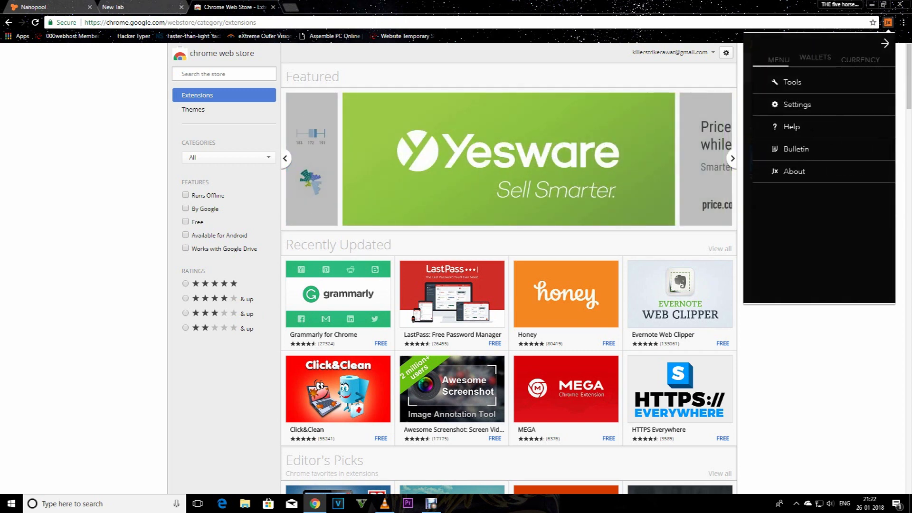
left_click(816, 59)
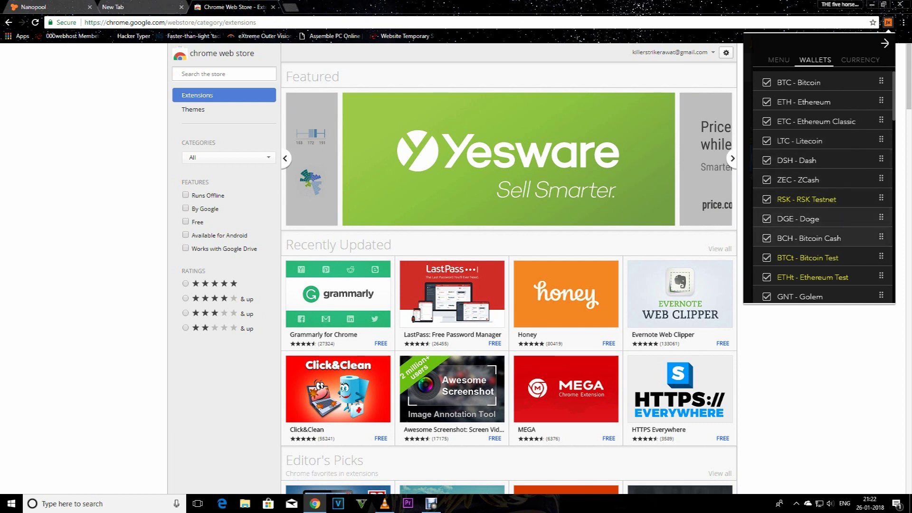
scroll(822, 238, "down", 12)
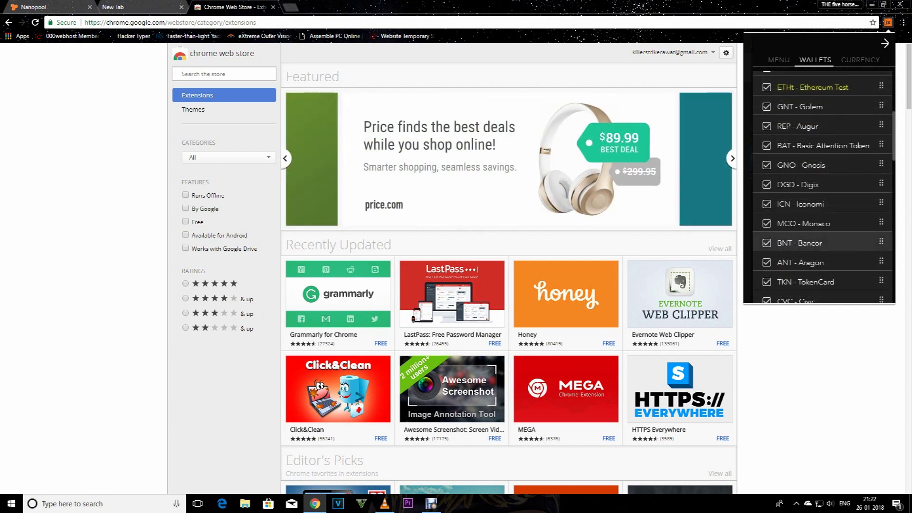
scroll(822, 214, "down", 3)
key("Escape")
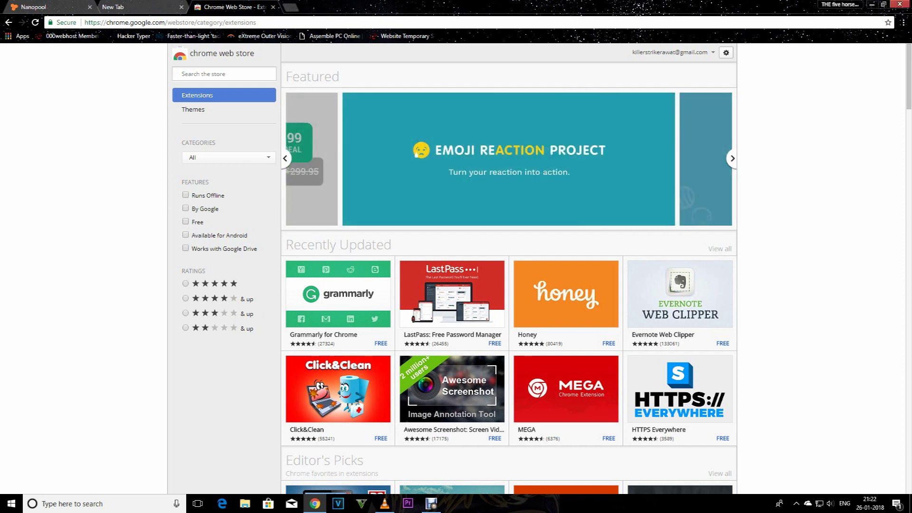
Bookmark the Chrome Web Store Extensions page.
left_click(903, 22)
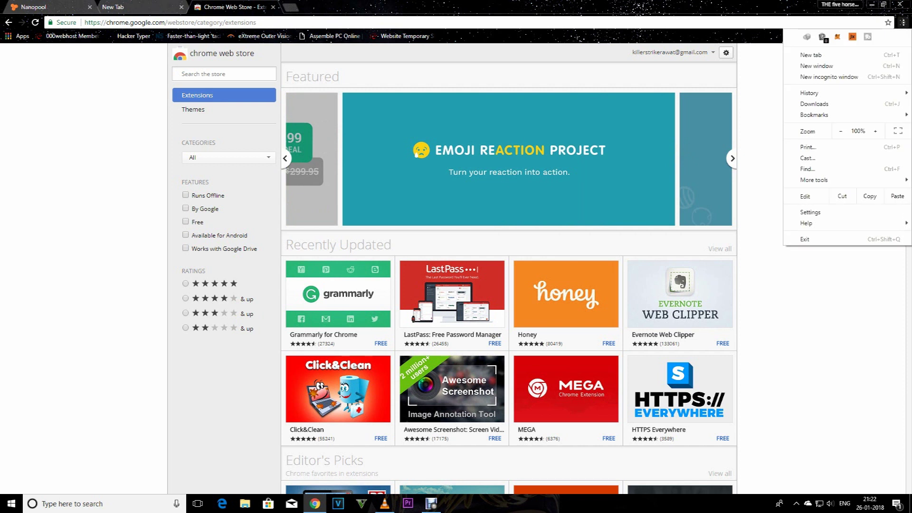
left_click(903, 22)
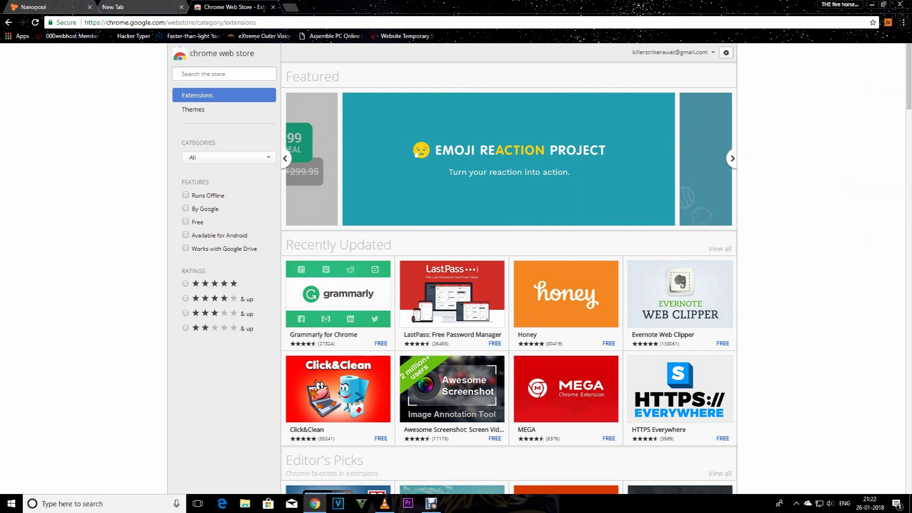
key("ctrl+d")
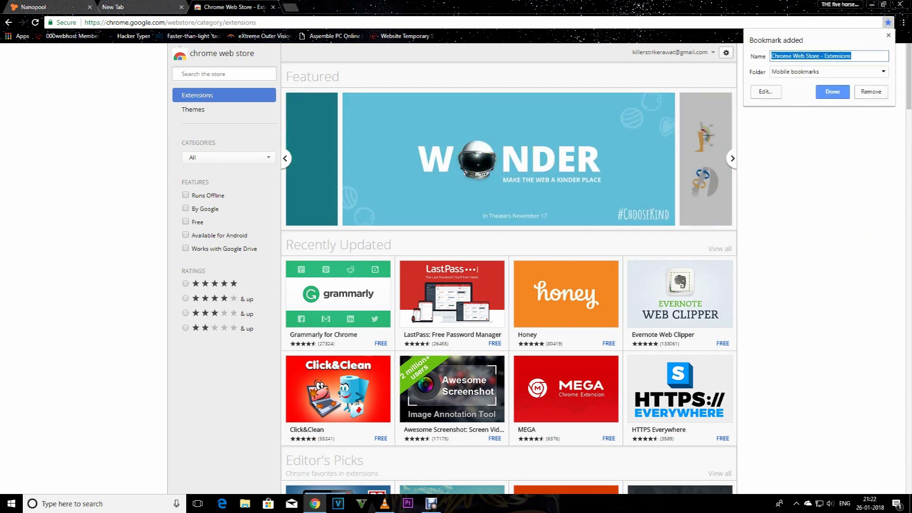
key("Escape")
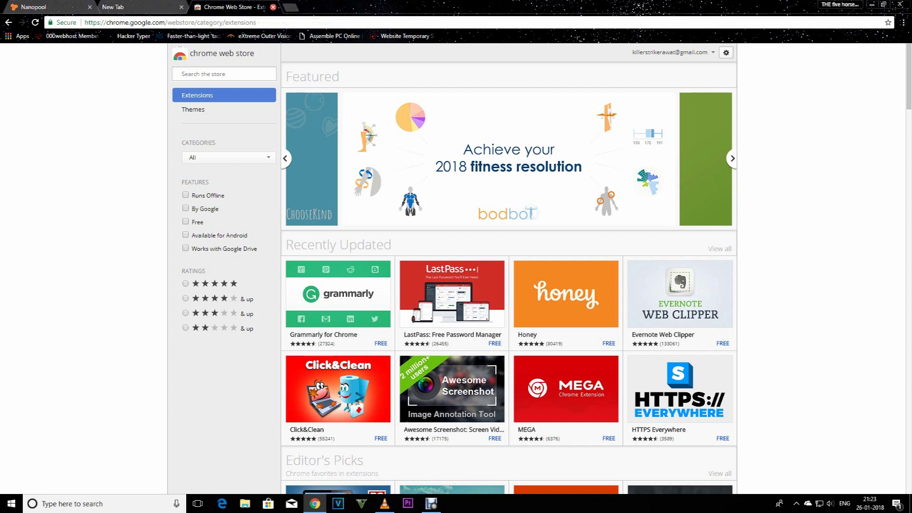
Close the Chrome Web Store and empty new tabs, then open a fresh blank tab.
left_click(273, 7)
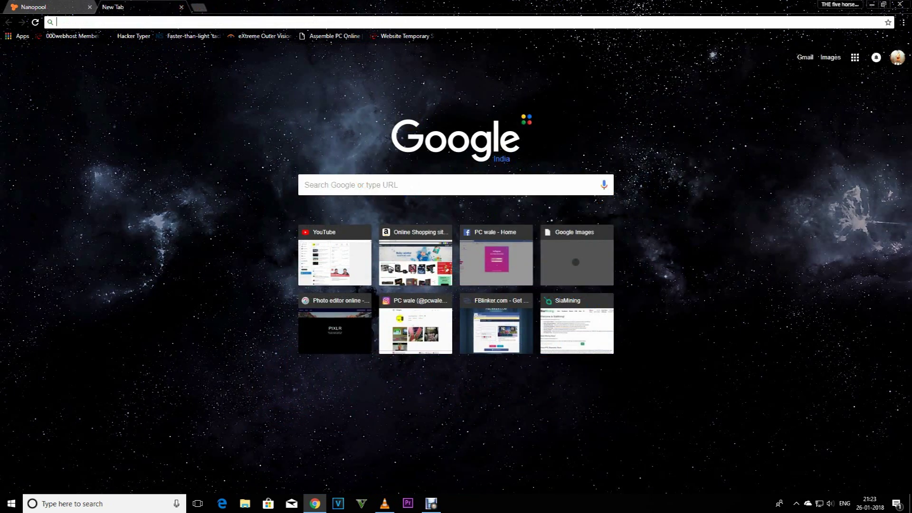
left_click(182, 7)
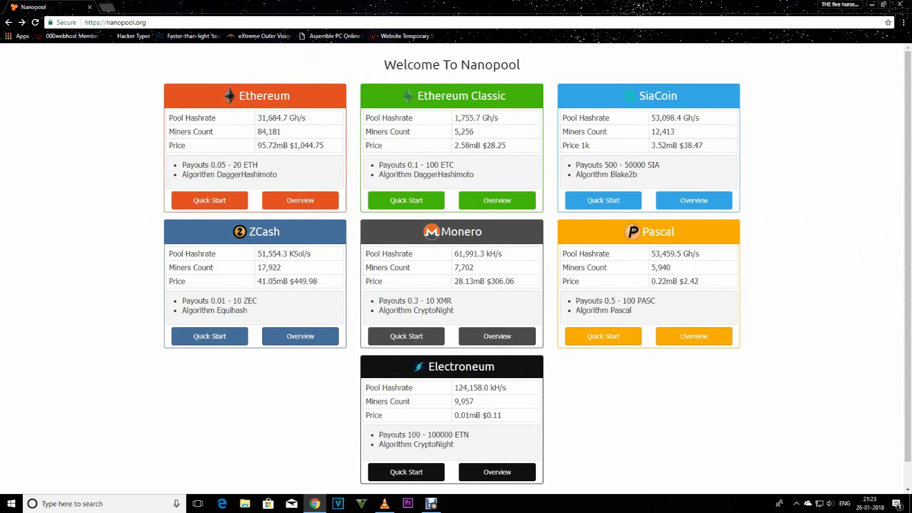
key("ctrl+t")
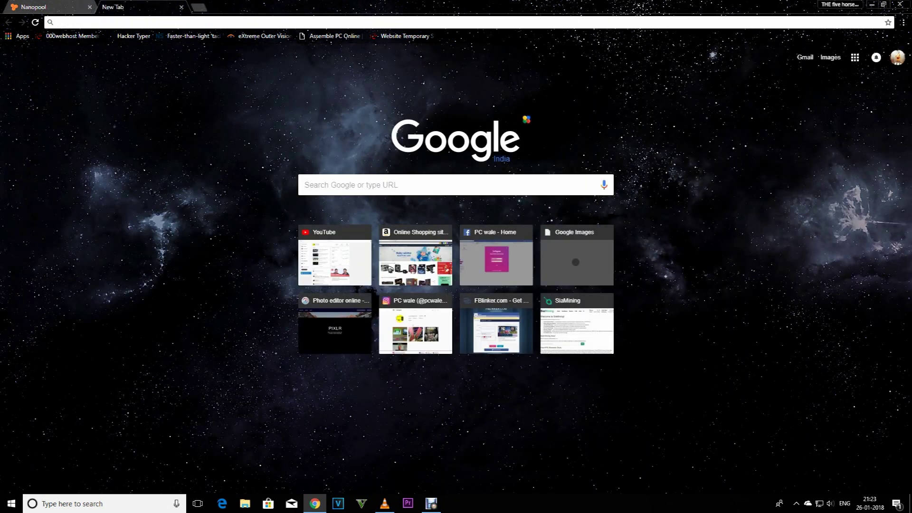
Load cryptocompare.com from the address-bar autocomplete, showing its Monero mining calculator.
type("c")
key("Return")
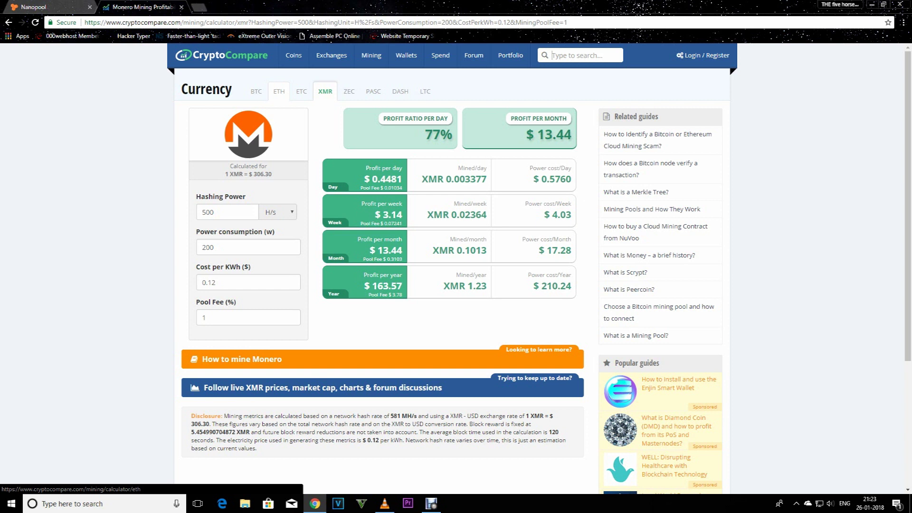
Switch the calculator to ETH, set 200 MH/s hashing power and 200 W, and clear Cost per KWh.
left_click(278, 92)
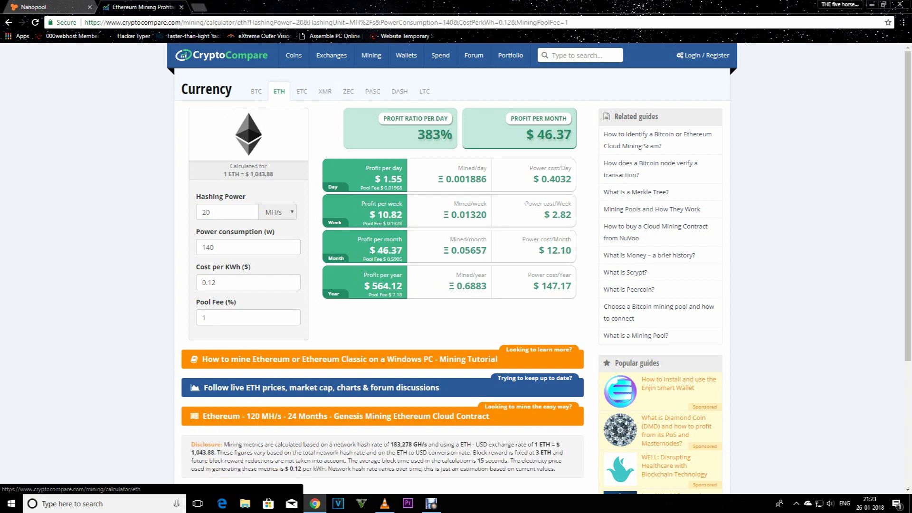
double_click(208, 247)
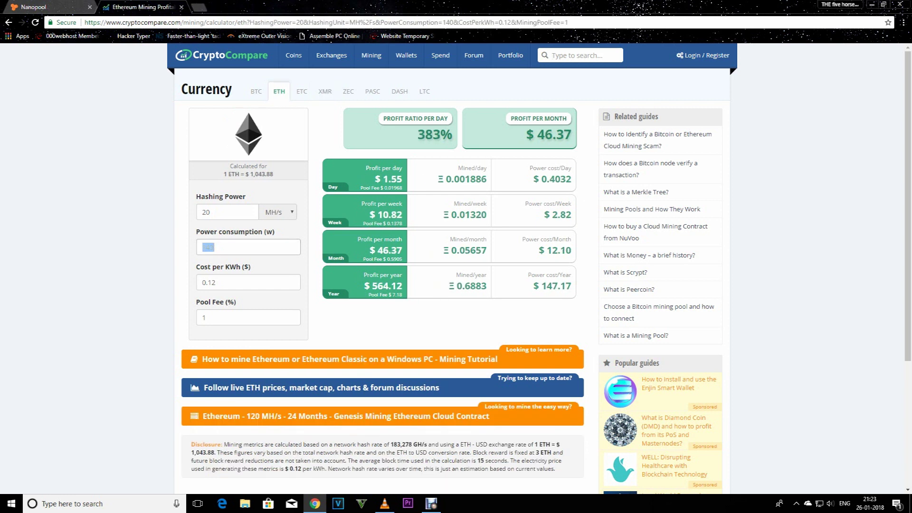
key("BackSpace")
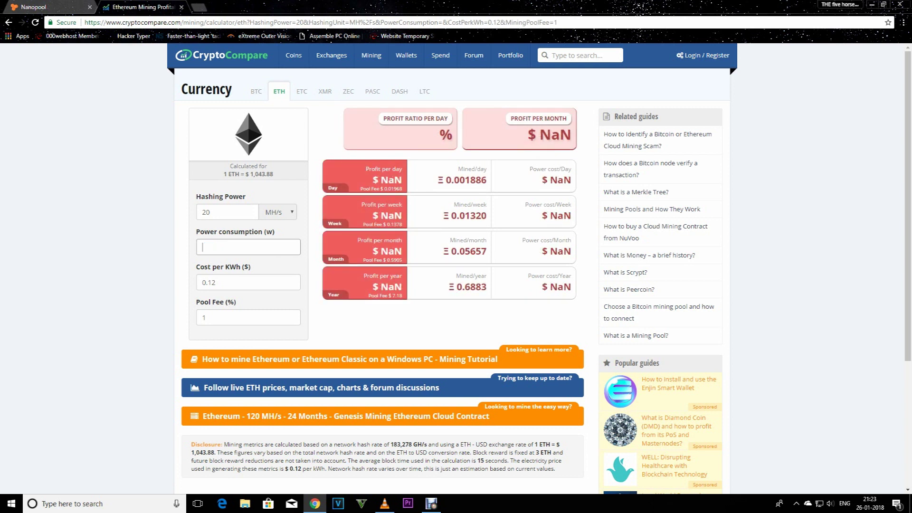
key("Tab")
key("BackSpace")
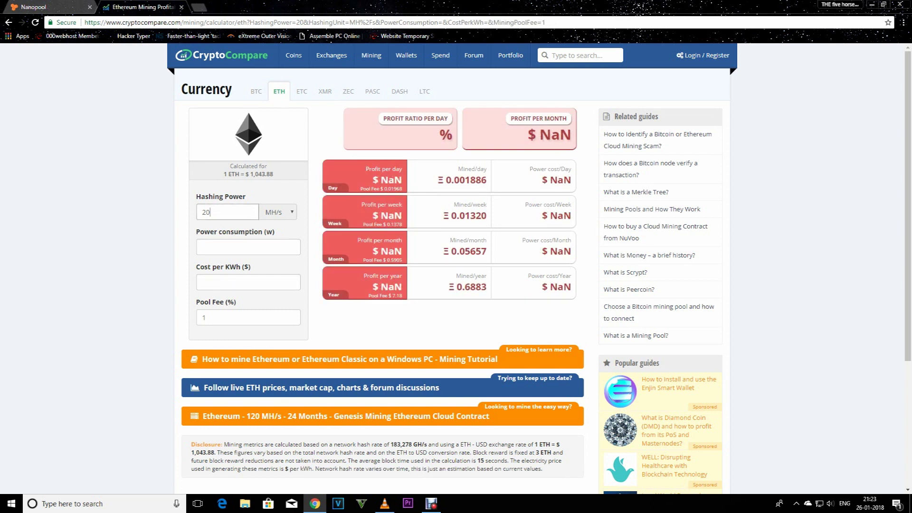
left_click(204, 318)
left_click(209, 212)
left_click(248, 247)
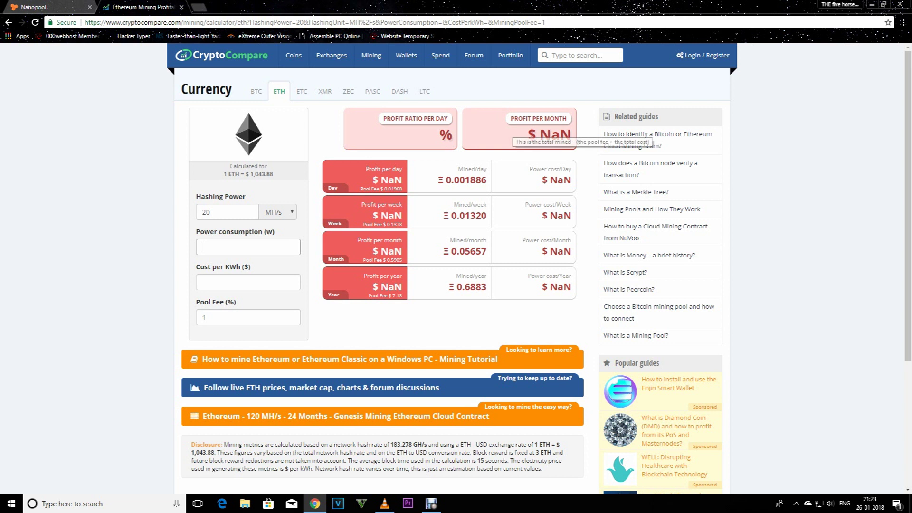
type("0")
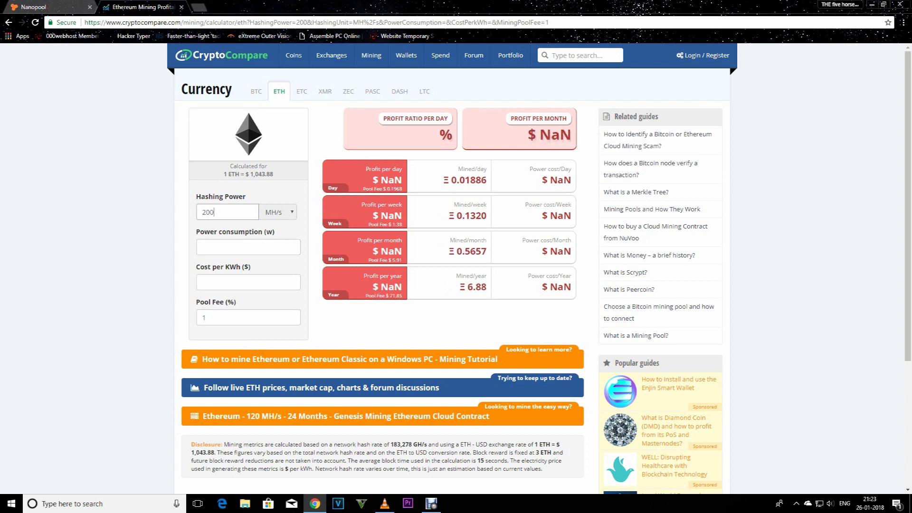
left_click(248, 247)
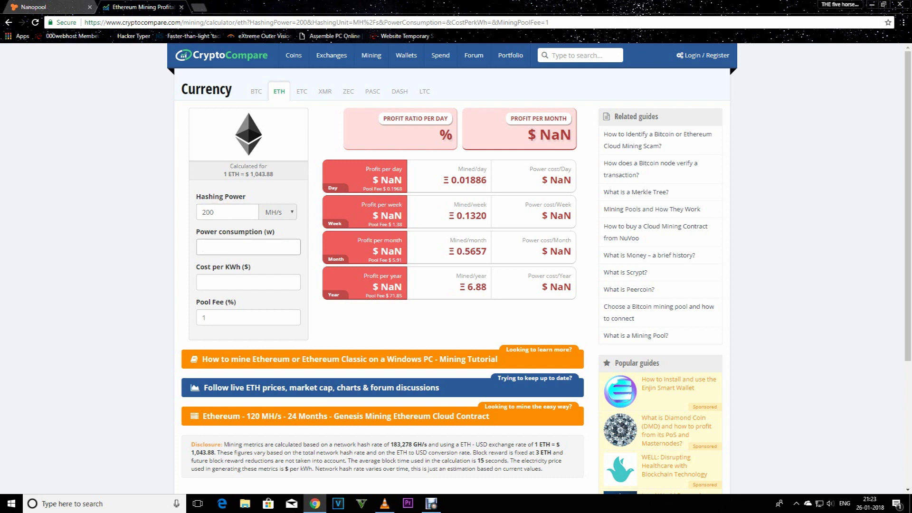
type("2")
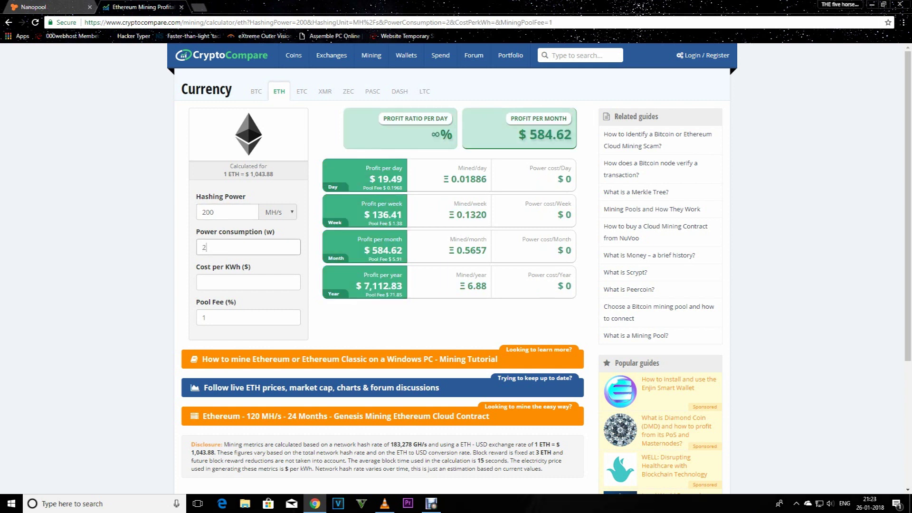
type("00")
left_click(248, 282)
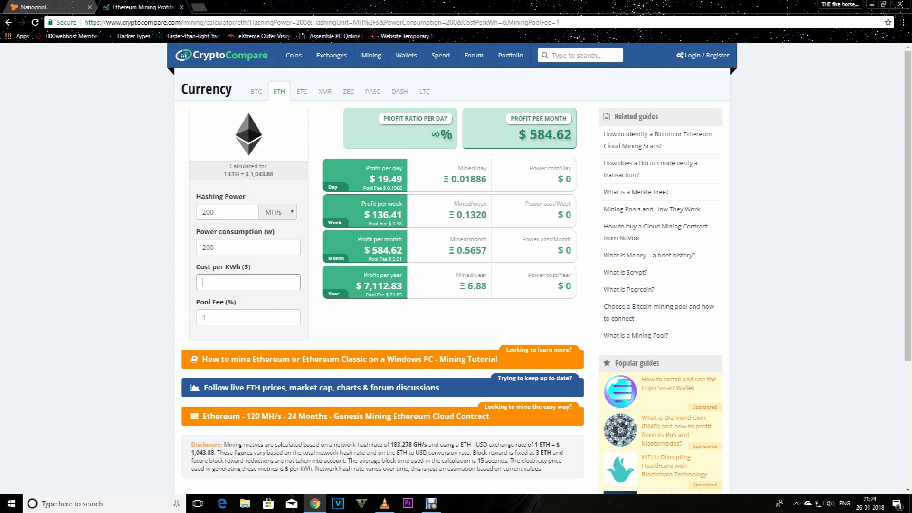
Highlight the resulting $584.62 Profit per Month figure.
left_click(228, 212)
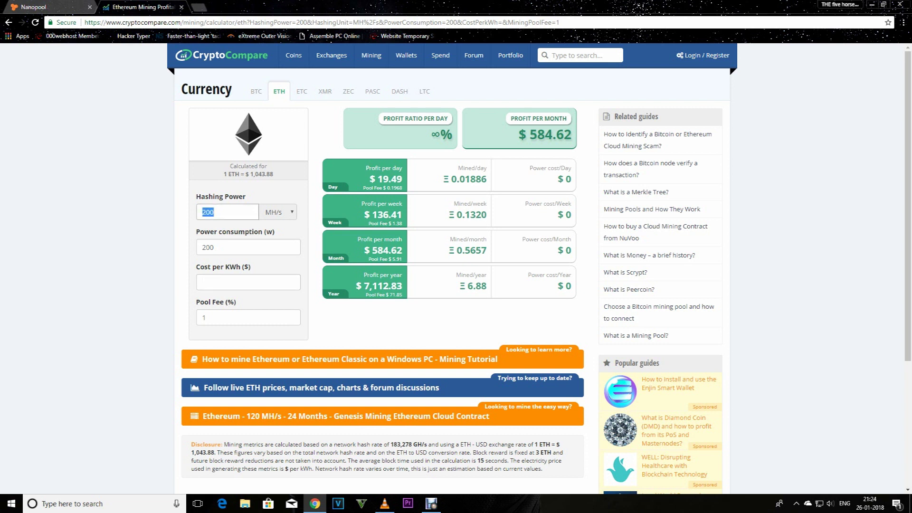
left_click_drag(530, 135, 565, 135)
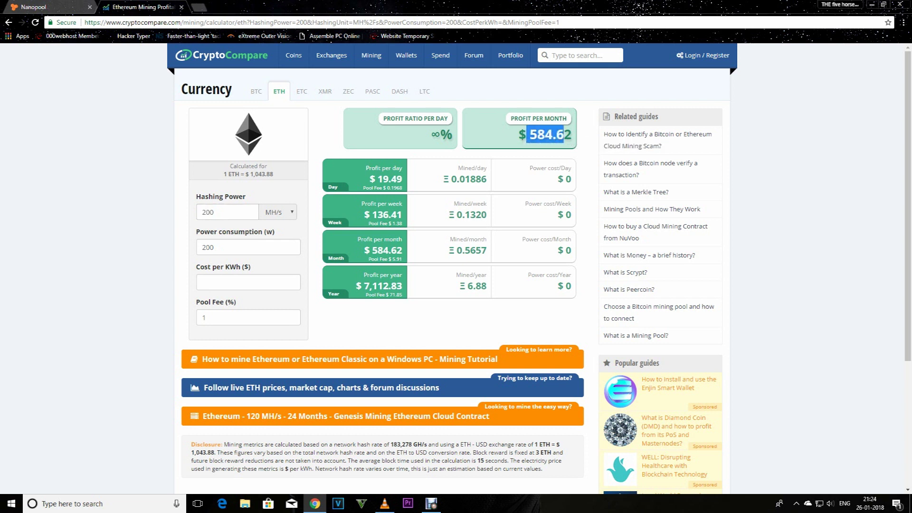
left_click(564, 135)
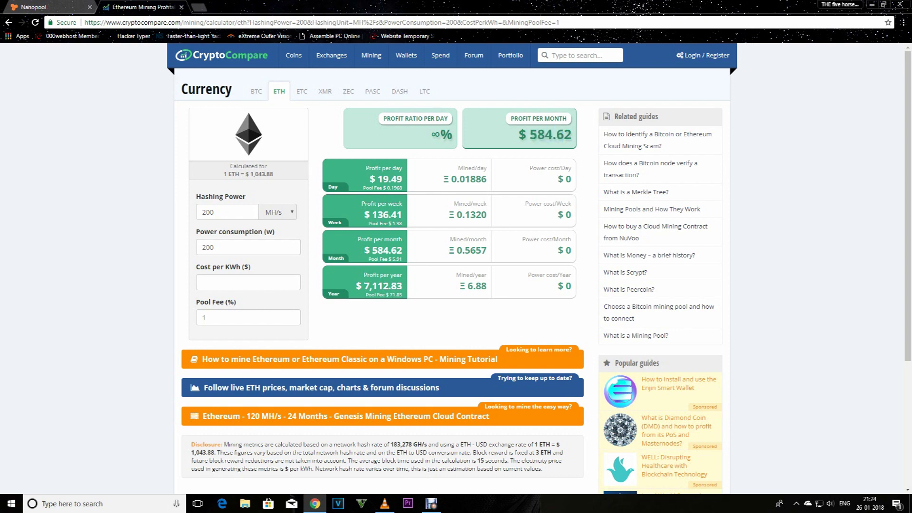
key("ctrl+a")
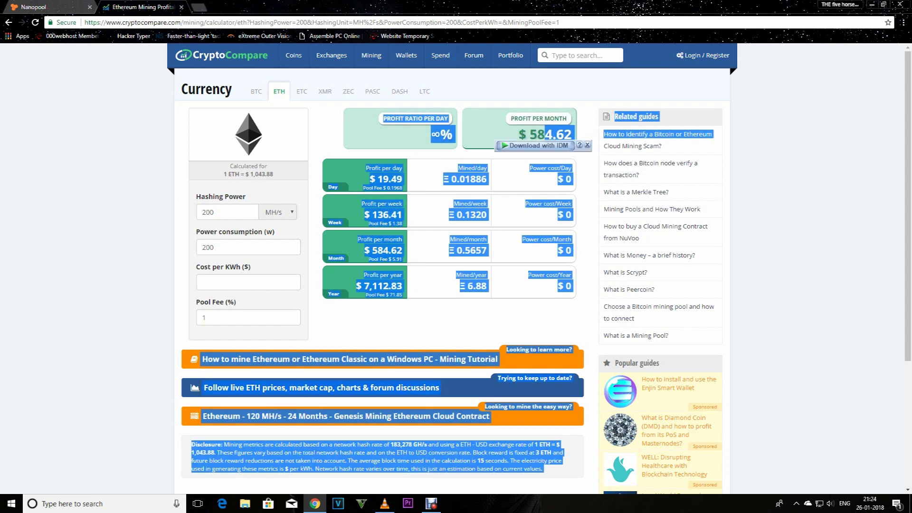
left_click(564, 135)
left_click_drag(529, 135, 557, 135)
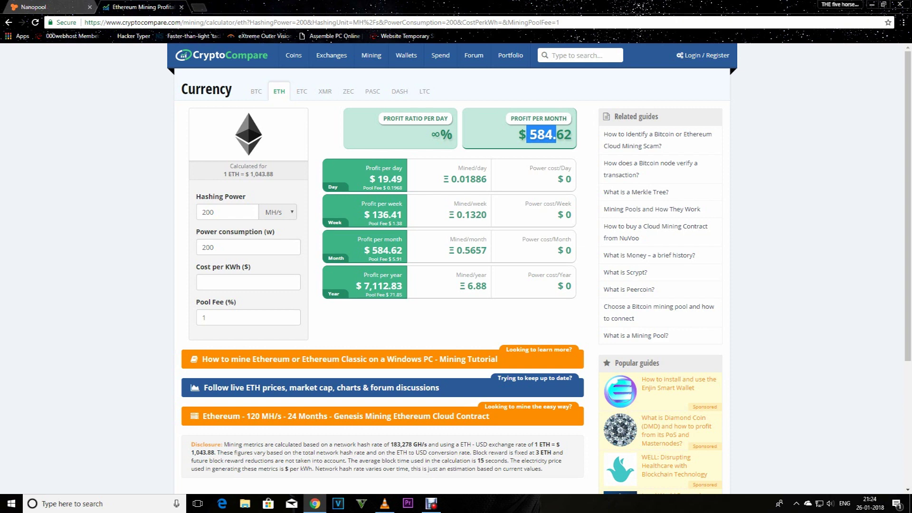
key("ctrl+t")
Search Google for 'gtx 1070 hashrate monero' using the address-bar suggestion.
type("gtx 10")
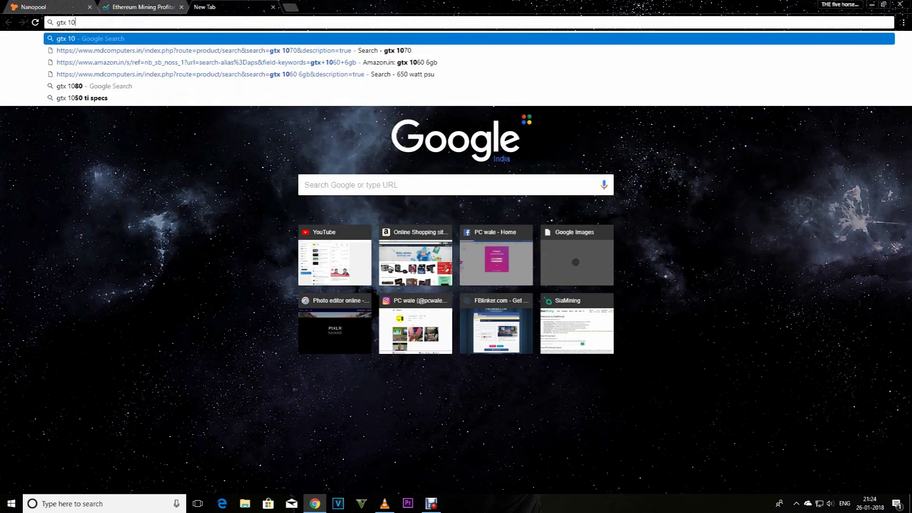
type("70")
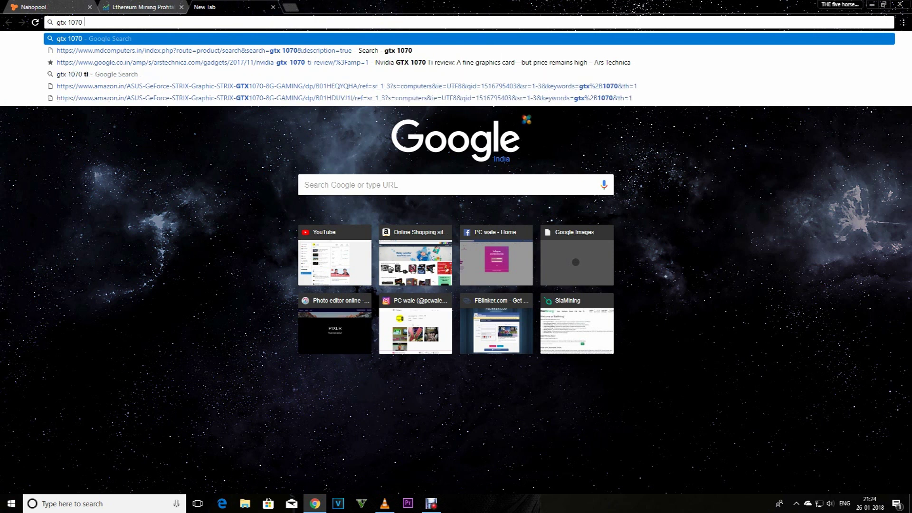
type(" hashrate")
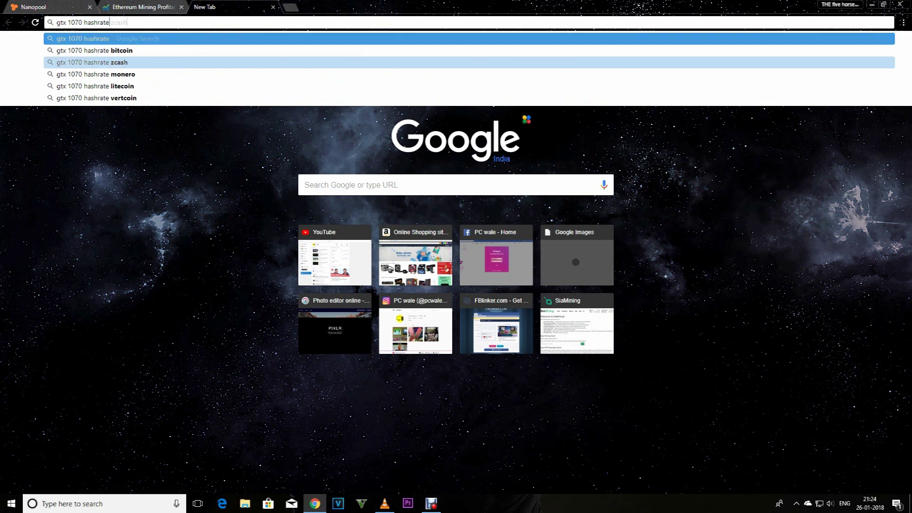
key("Down")
key("Down")
key("Down")
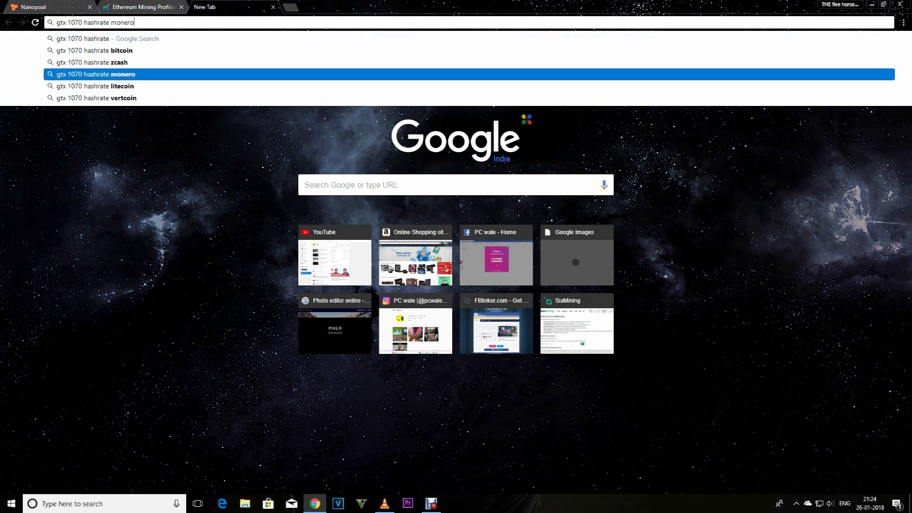
key("Return")
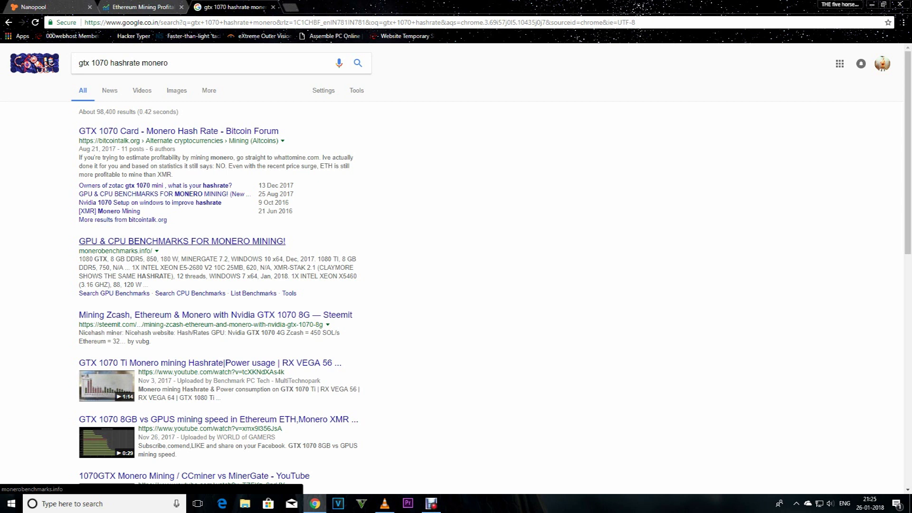
Open the monerobenchmarks GPU table, select the 1050TI's 343 H/s value, and return to CryptoCompare.
left_click(182, 241)
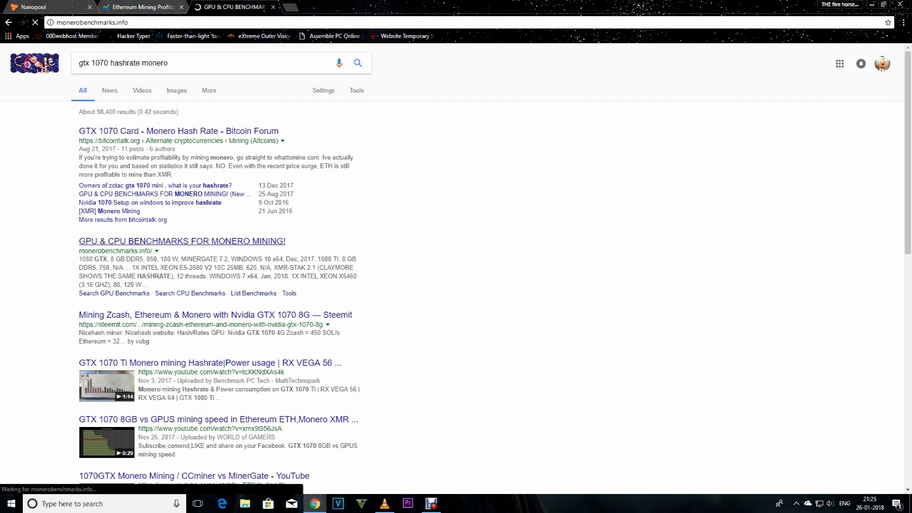
scroll(456, 266, "down", 4)
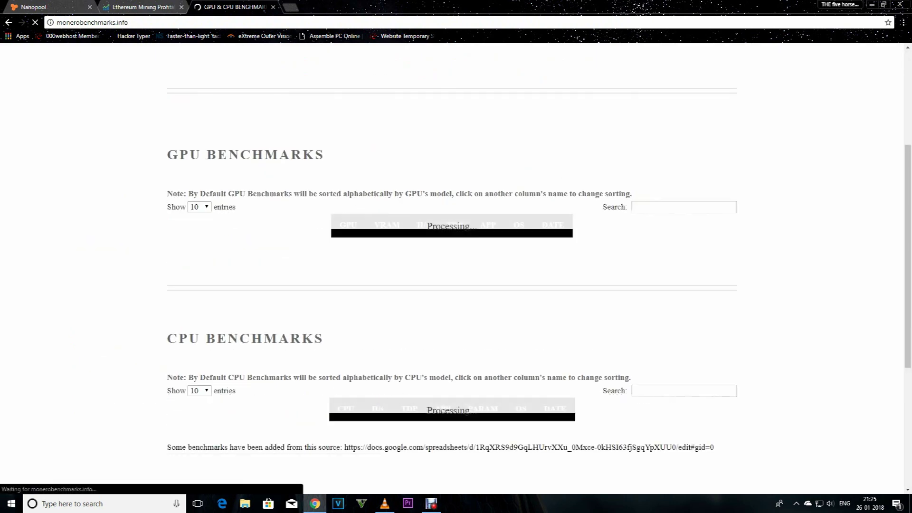
scroll(457, 266, "down", 4)
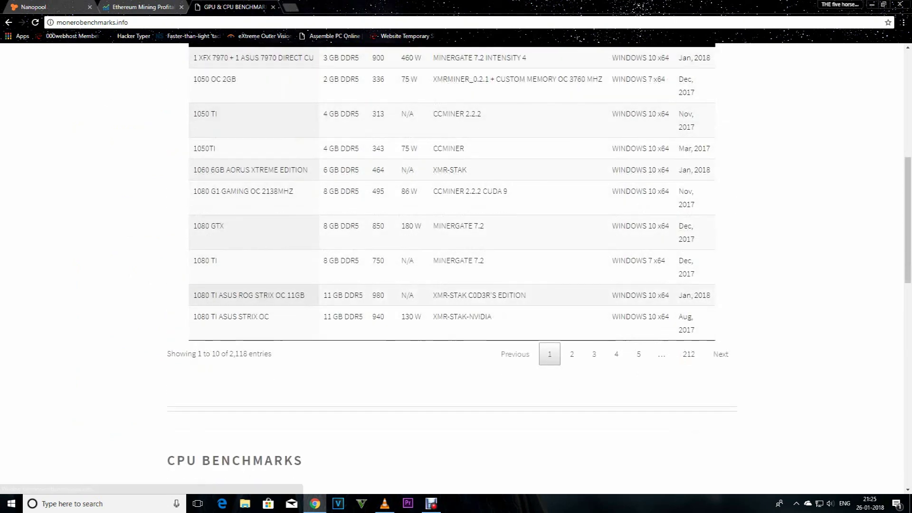
scroll(452, 267, "up", 1)
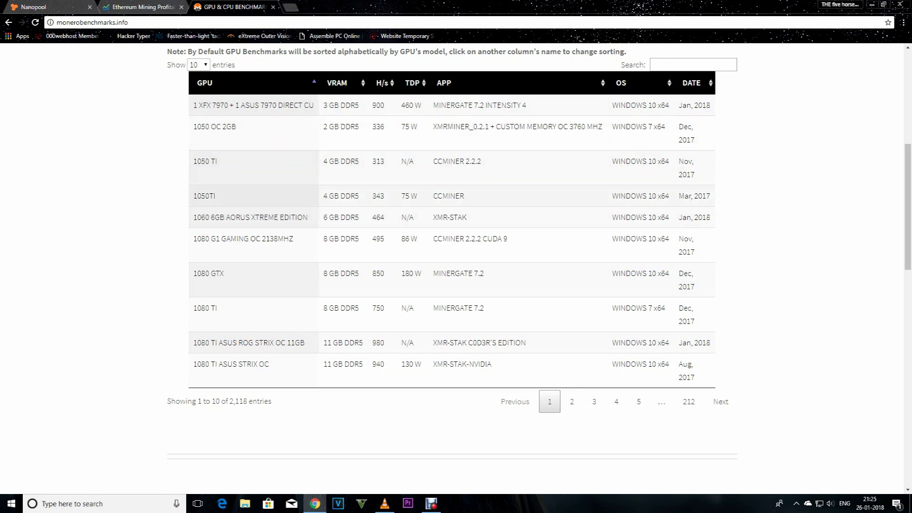
left_click_drag(384, 196, 377, 196)
left_click(379, 196)
double_click(379, 196)
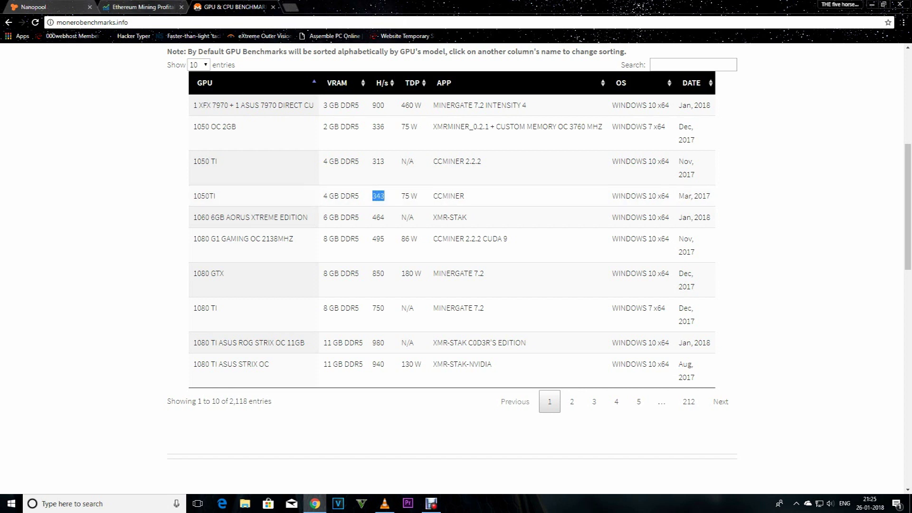
key("ctrl+shift+Tab")
Compute Monero profit at 343 H/s with zero electricity cost (~$21.08/month), then return to ETH and Nanopool.
left_click(325, 92)
double_click(207, 212)
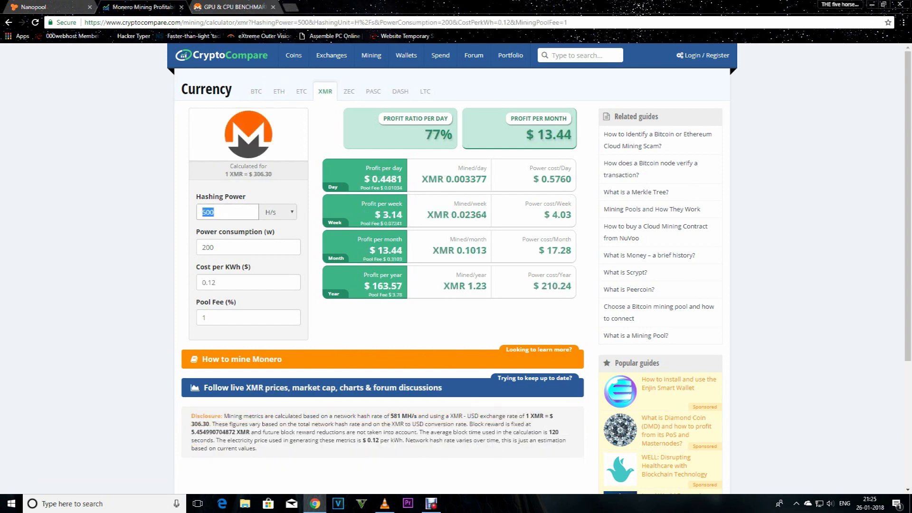
type("3")
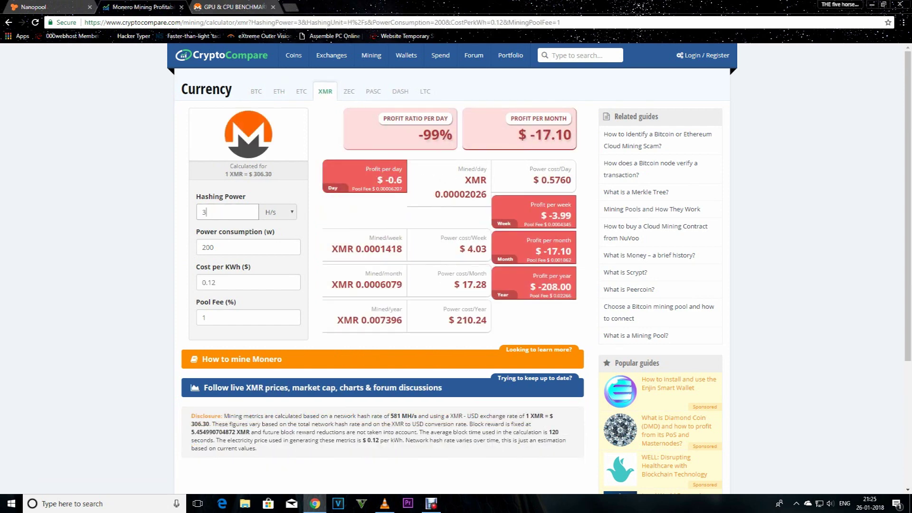
type("43")
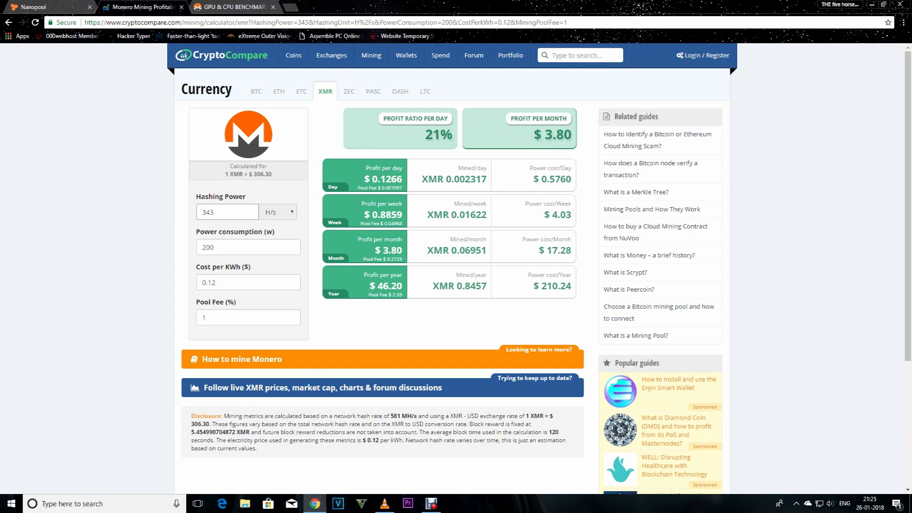
triple_click(209, 282)
key("BackSpace")
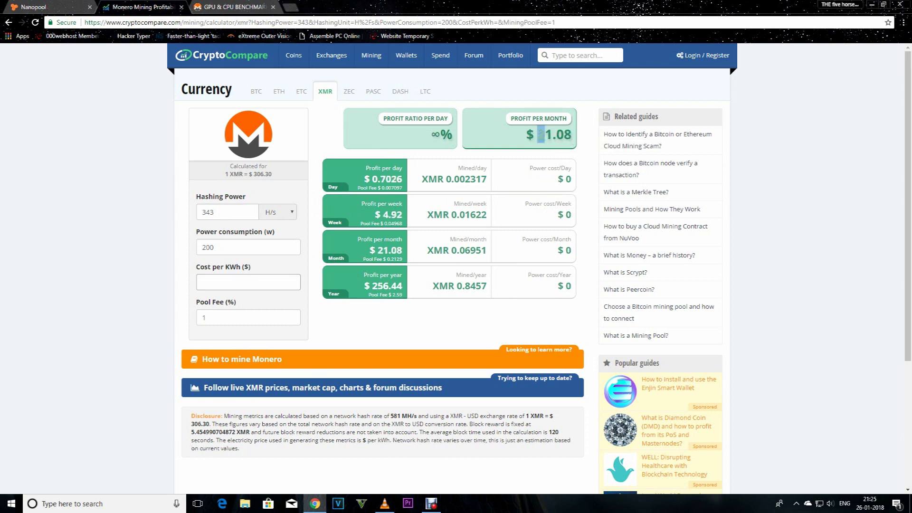
key("ctrl+a")
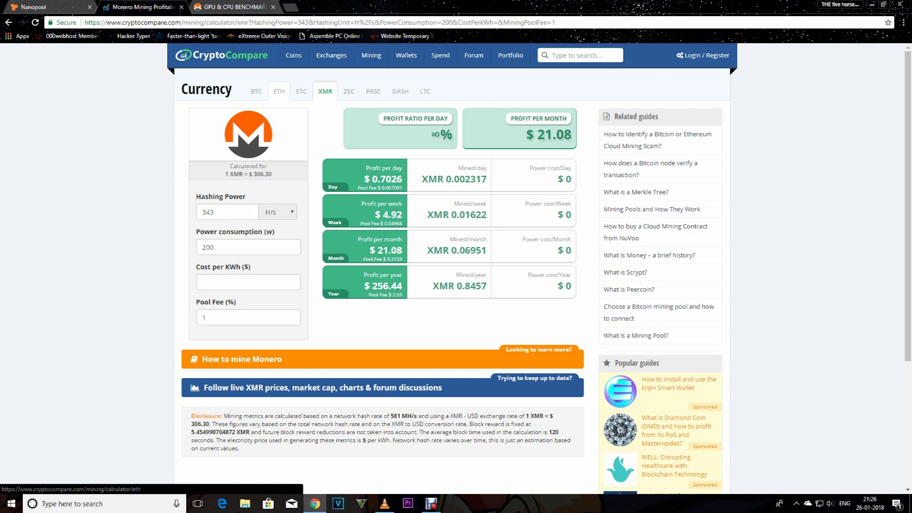
left_click(279, 91)
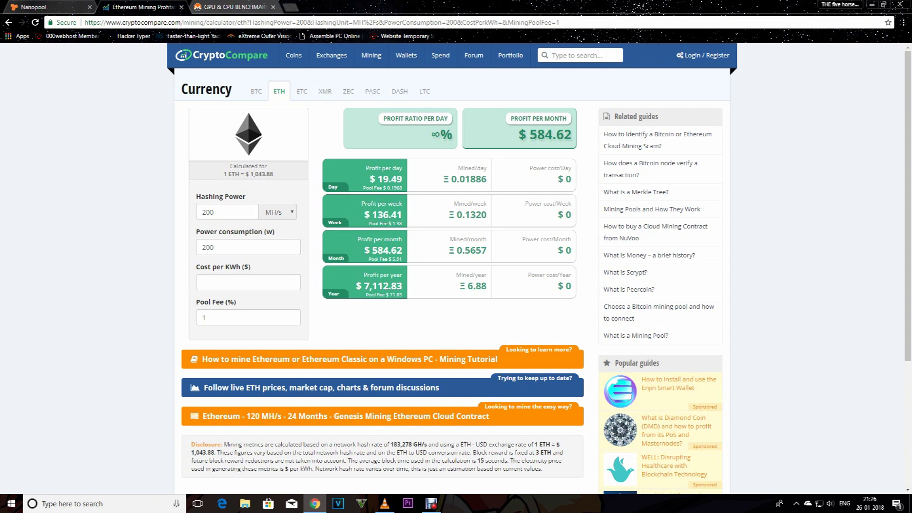
left_click(52, 7)
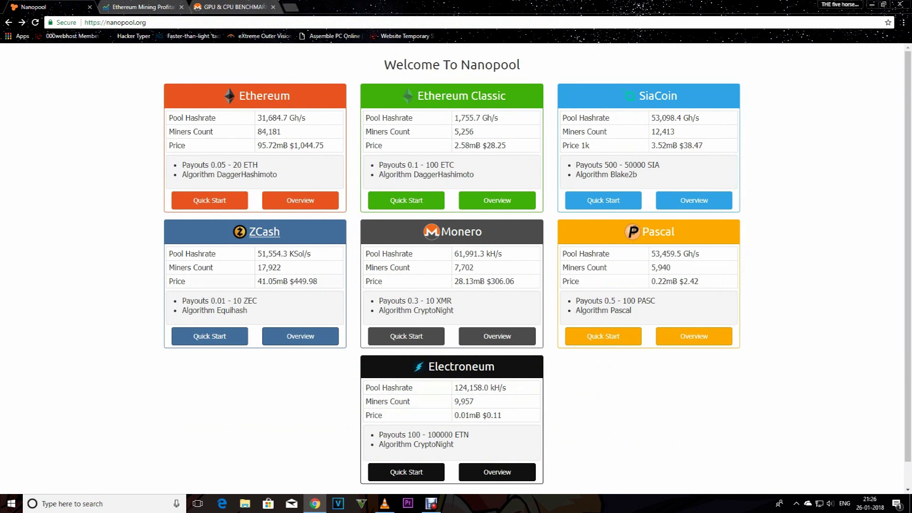
Open the SiaCoin pool page on nanopool.org and its Help guide.
key("ctrl+l")
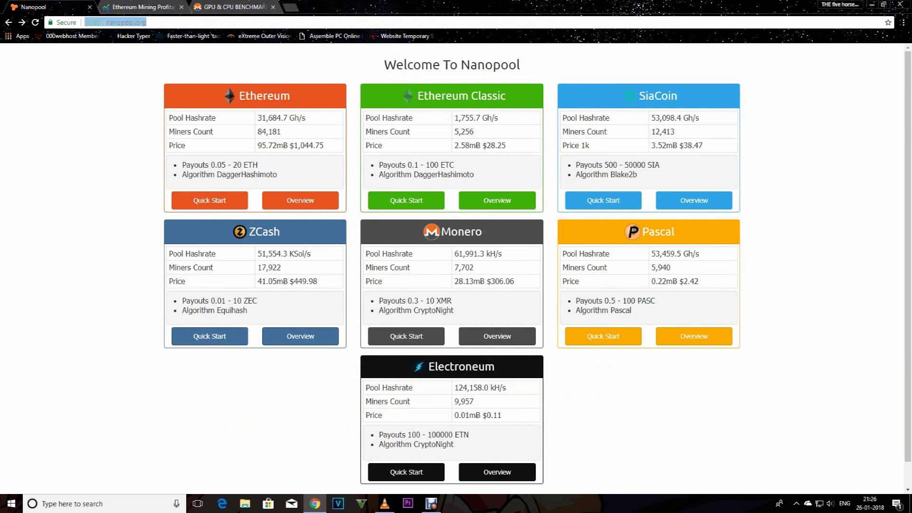
key("Escape")
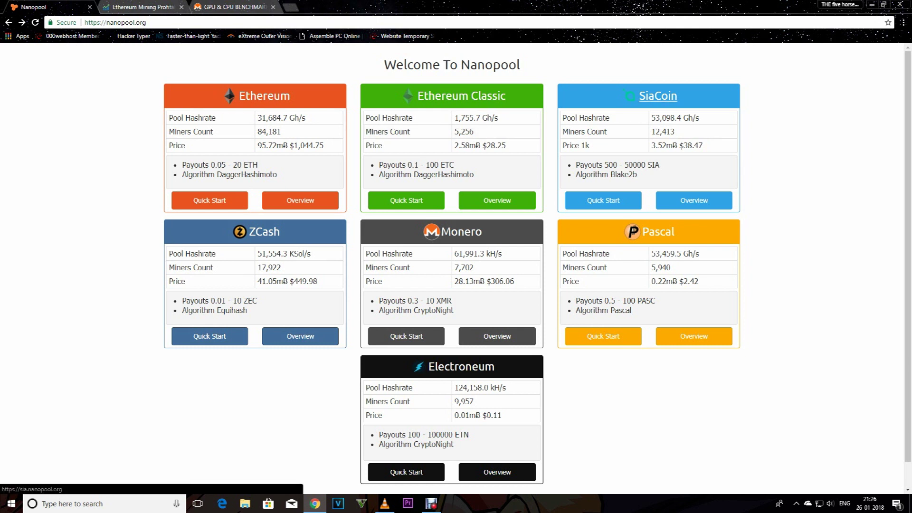
left_click(658, 96)
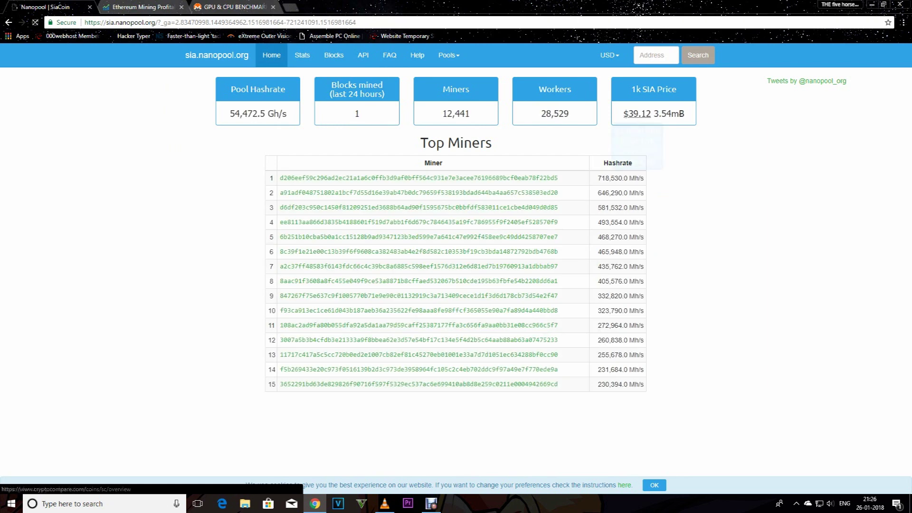
left_click(417, 55)
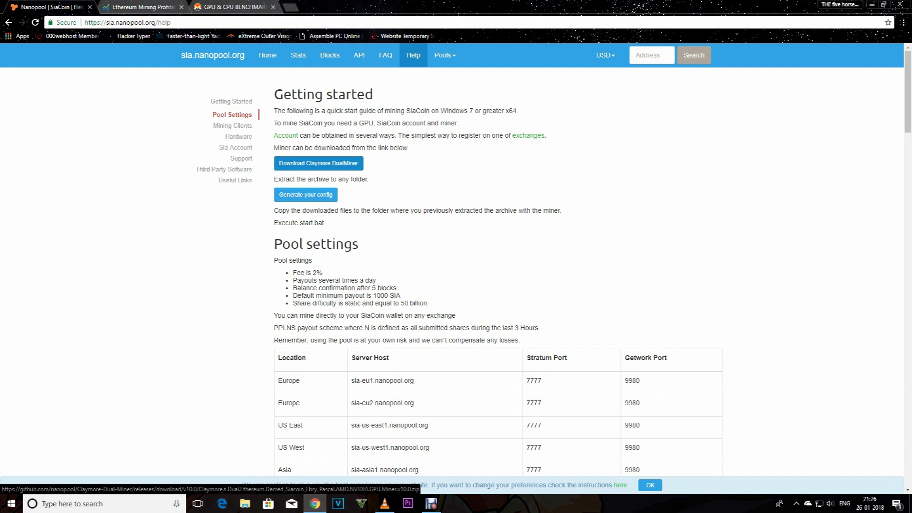
Download Claymore Dual Miner, highlight the sia-eu1 and sia-asia1 hosts, and scroll to Mining Clients.
left_click(318, 163)
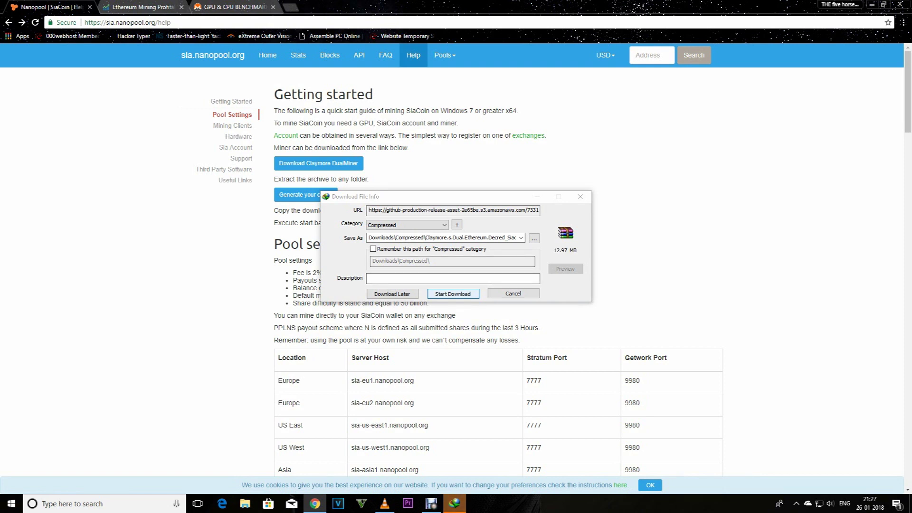
key("Escape")
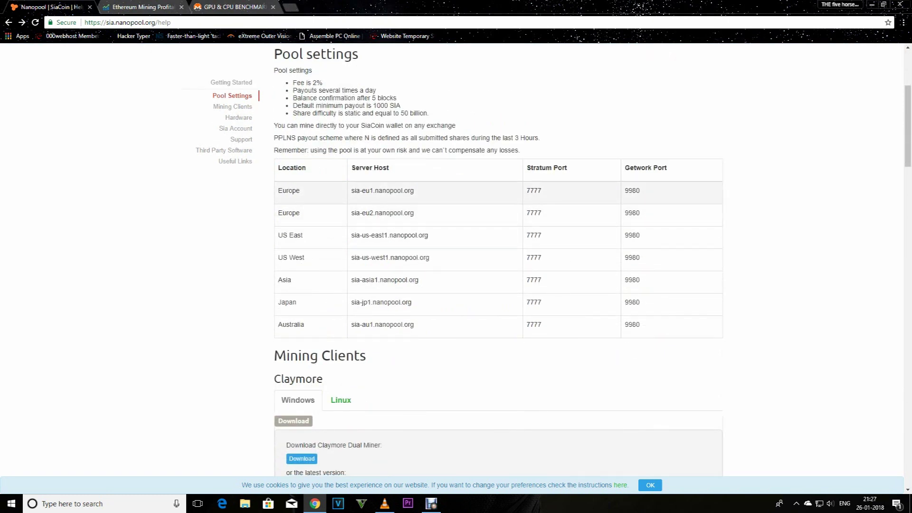
left_click_drag(351, 191, 414, 190)
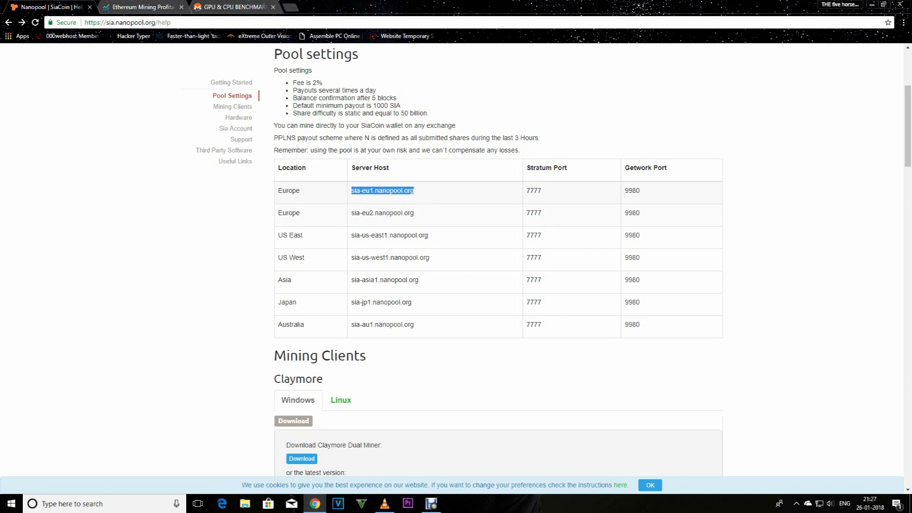
left_click_drag(352, 279, 418, 279)
scroll(498, 266, "down", 5)
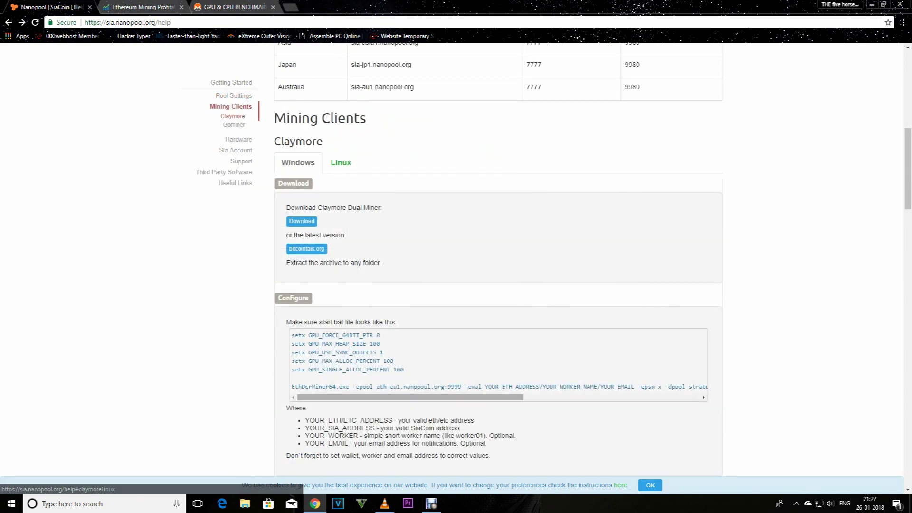
scroll(498, 266, "down", 3)
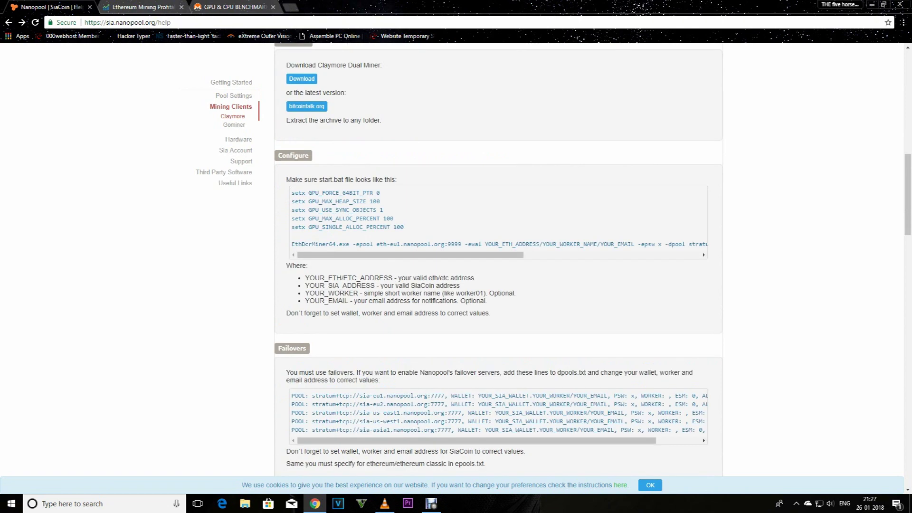
Go back to the Nanopool overview and open the Ethereum pool's Help guide.
scroll(498, 266, "up", 15)
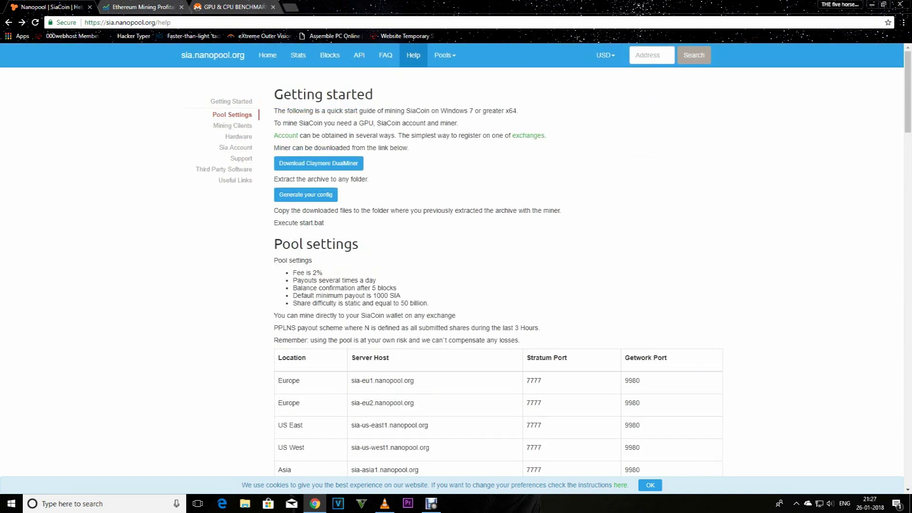
left_click(8, 22)
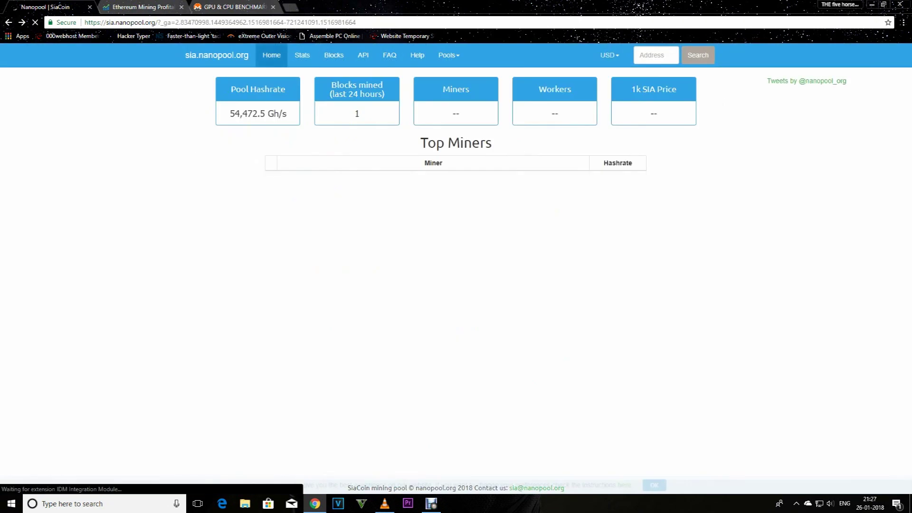
left_click(8, 23)
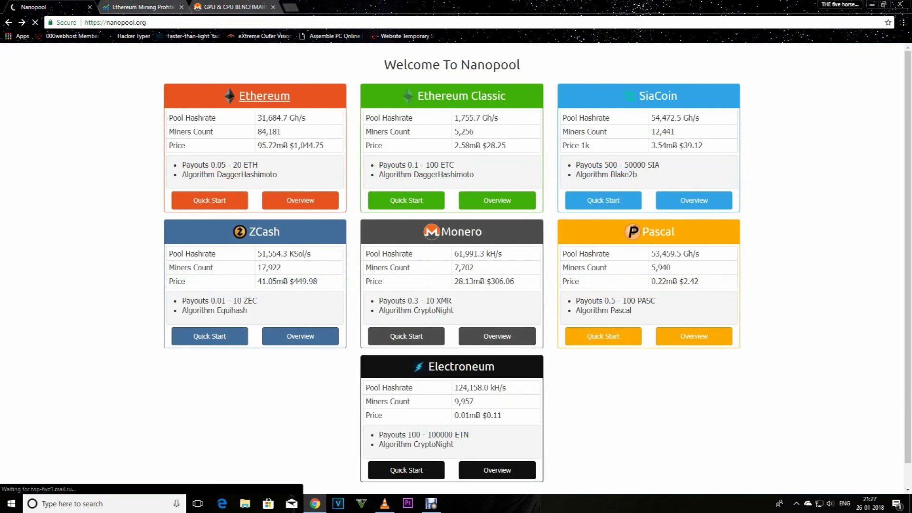
left_click(265, 96)
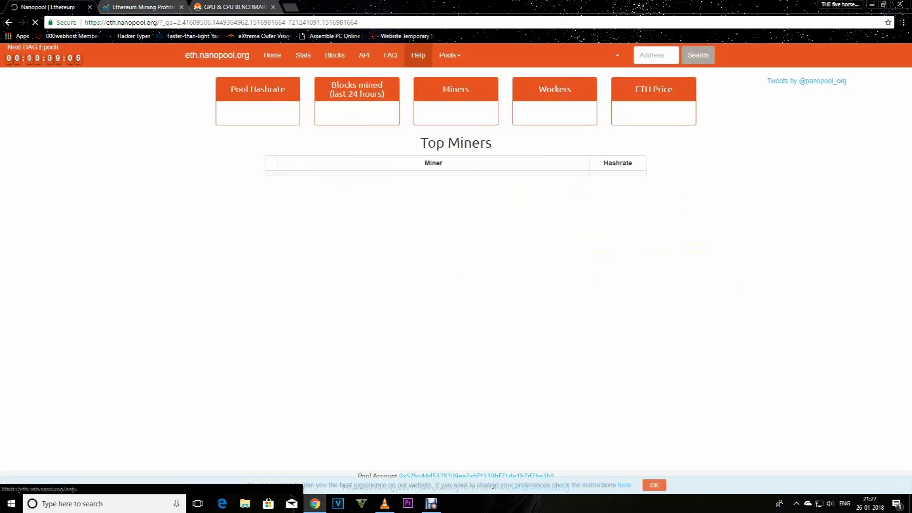
left_click(418, 55)
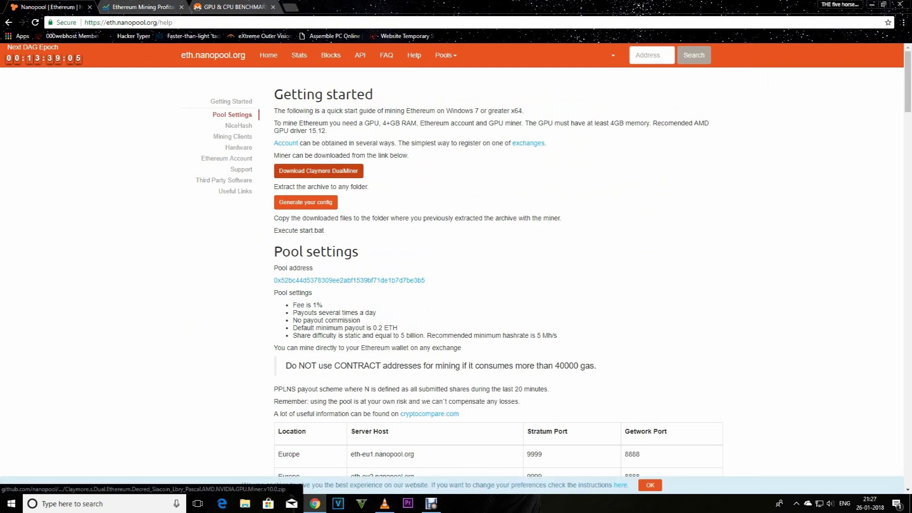
Look over the Ethereum pool settings, then minimize Chrome and move the Claymore zip to mid-desktop.
scroll(319, 171, "down", 4)
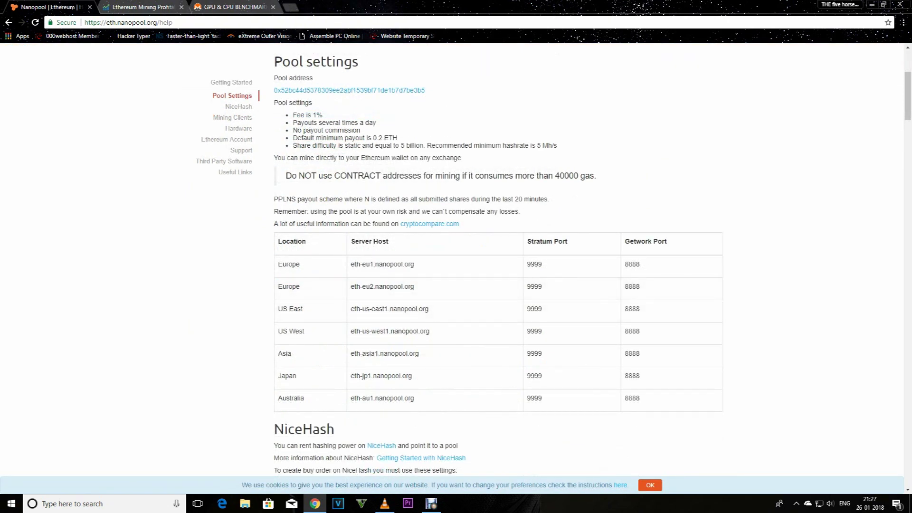
scroll(452, 266, "up", 4)
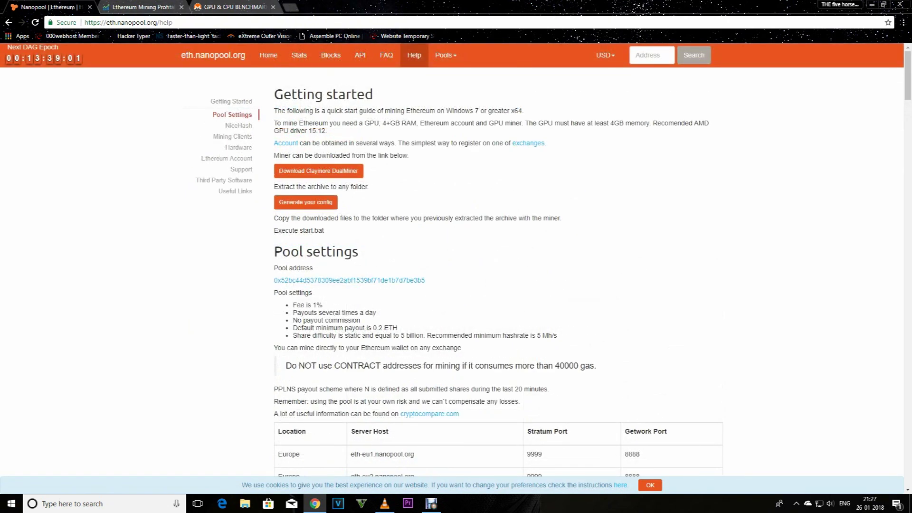
scroll(451, 266, "down", 9)
scroll(452, 266, "up", 6)
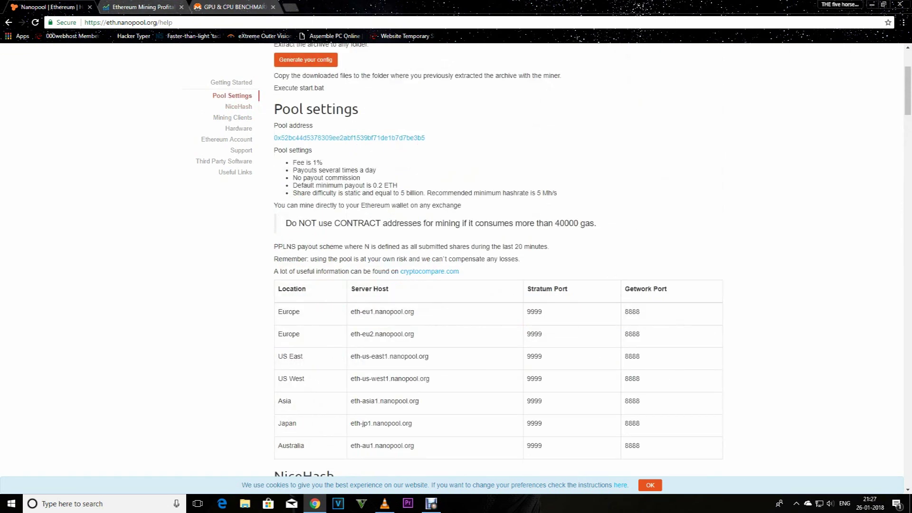
left_click(873, 5)
left_click_drag(885, 15, 379, 180)
double_click(397, 215)
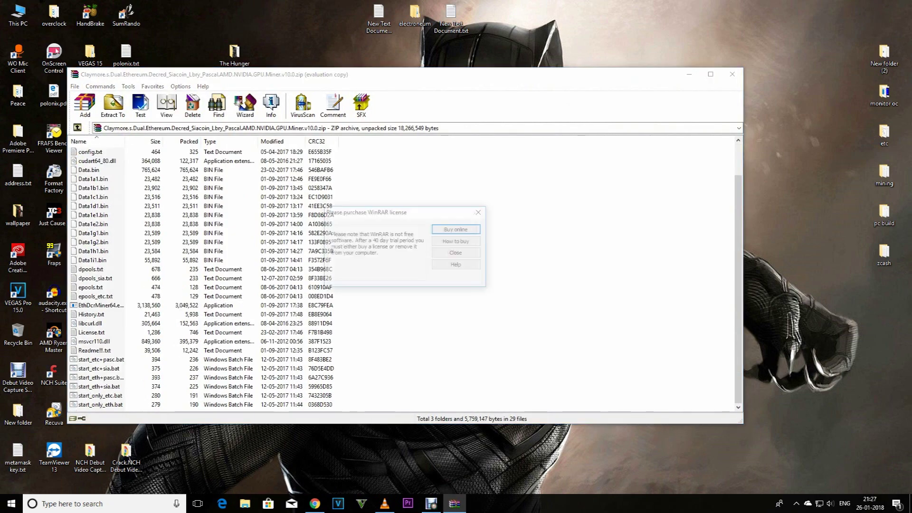
key("Escape")
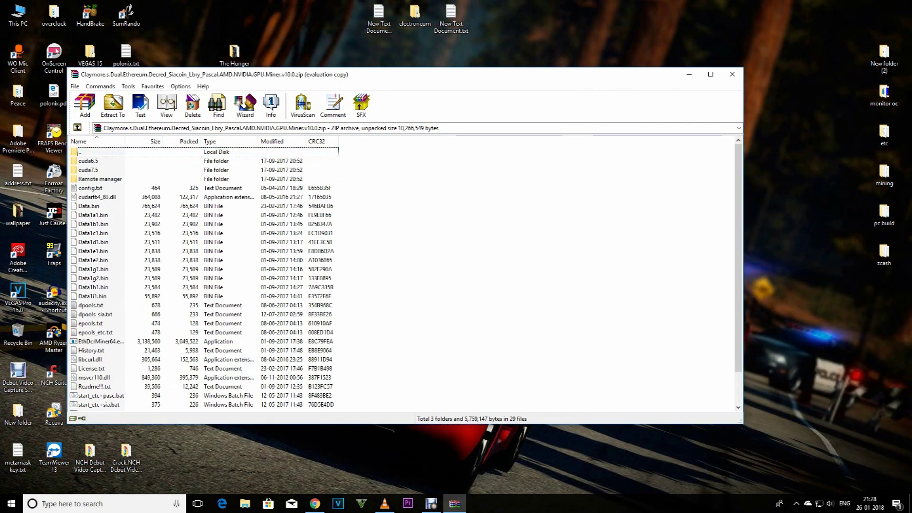
key("alt+e")
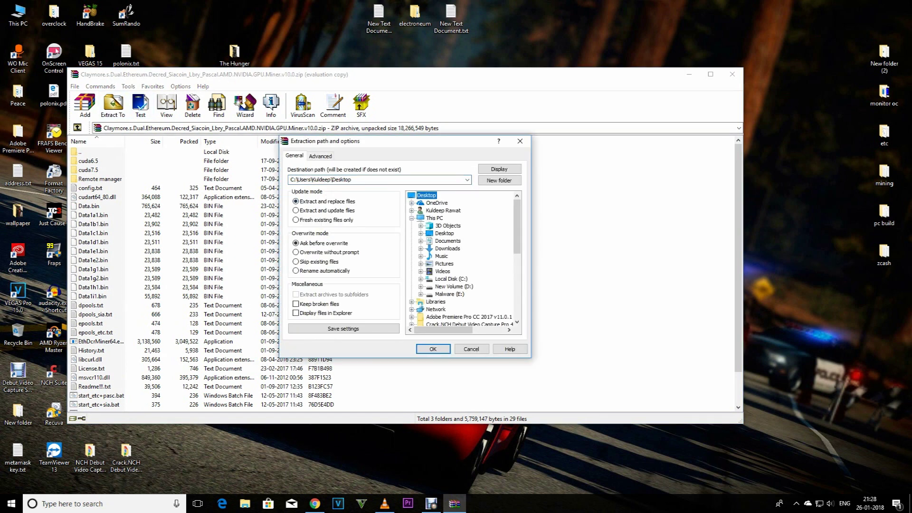
left_click(520, 141)
left_click(732, 74)
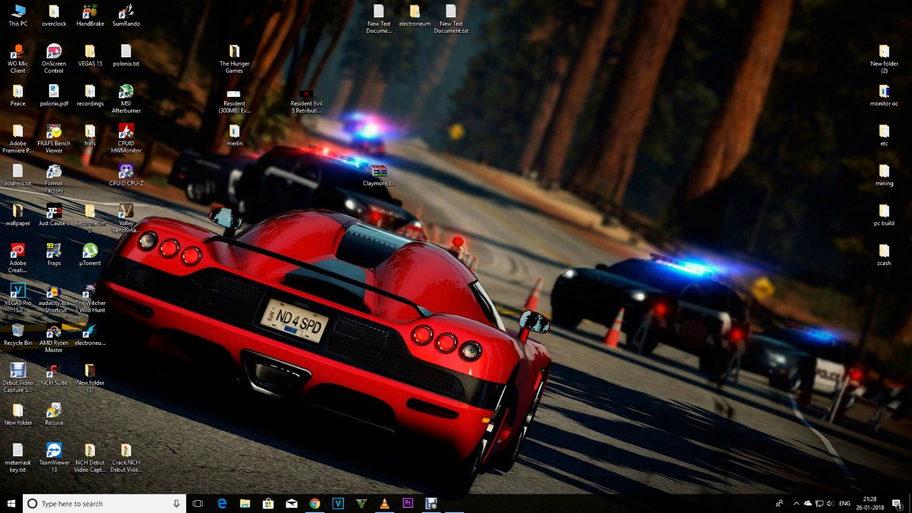
Move the zcash and etc folders to mid-desktop and briefly check the mining folder.
left_click_drag(884, 252, 306, 217)
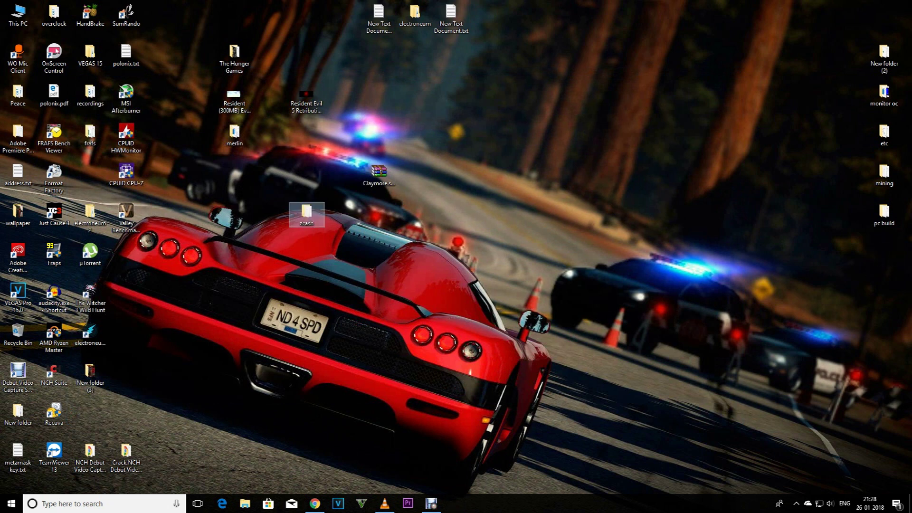
left_click_drag(885, 135, 379, 216)
left_click(885, 175)
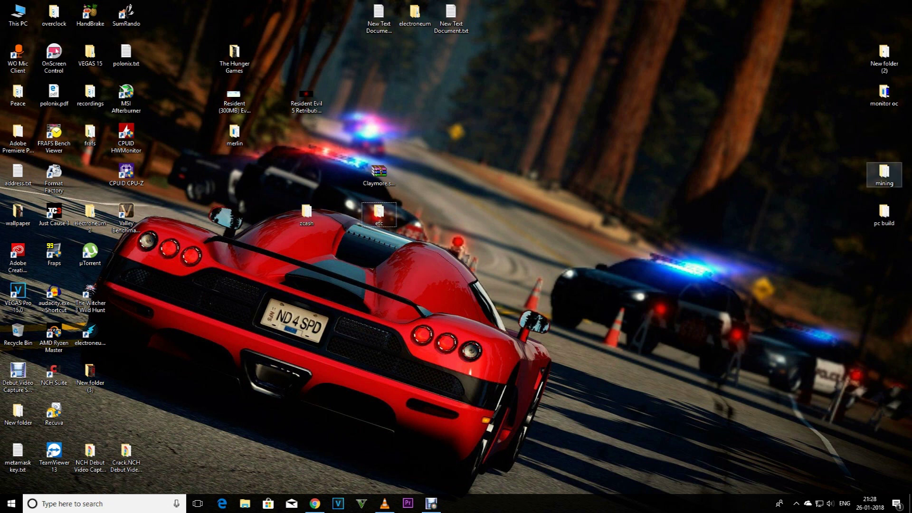
double_click(885, 175)
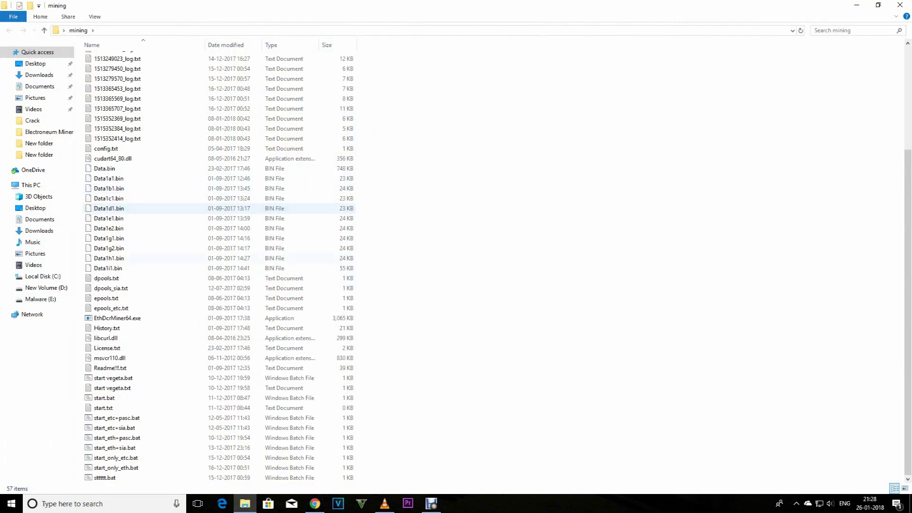
scroll(219, 261, "up", 5)
left_click(900, 5)
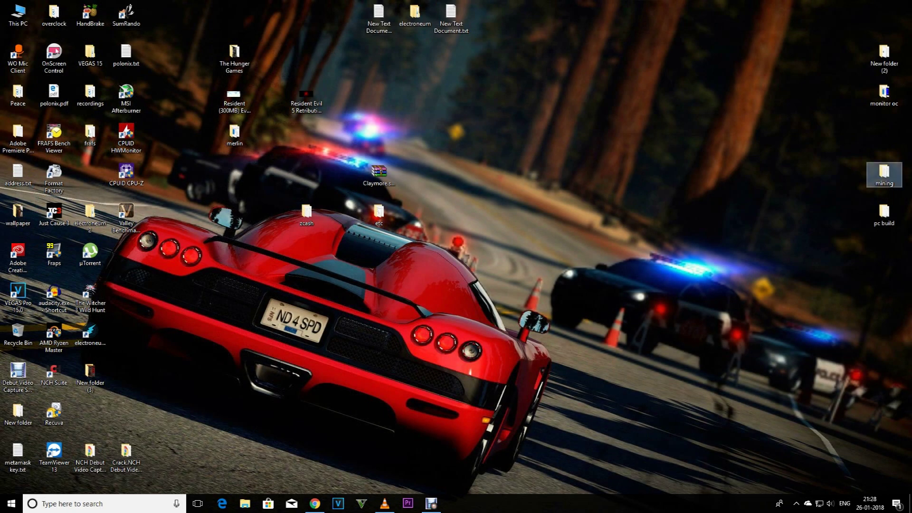
Open the zcash folder and select its config.txt.
left_click(415, 14)
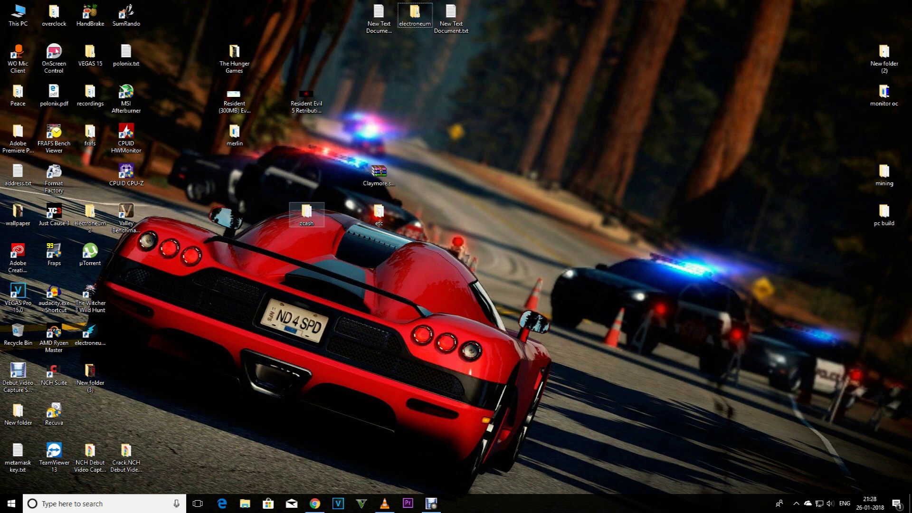
double_click(306, 213)
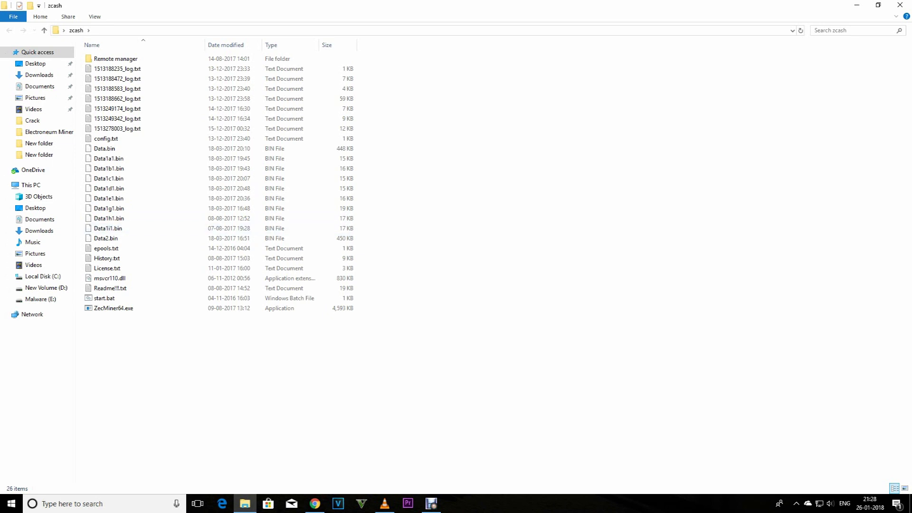
left_click(115, 59)
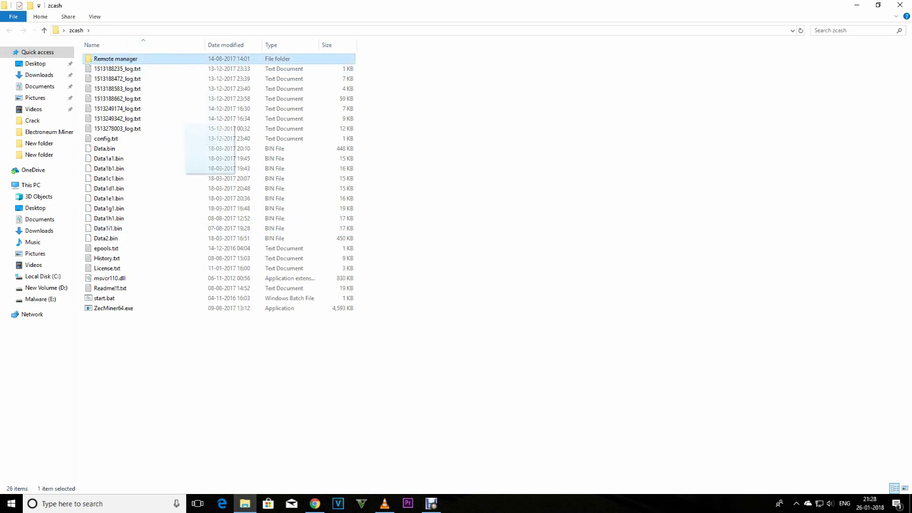
left_click(79, 100)
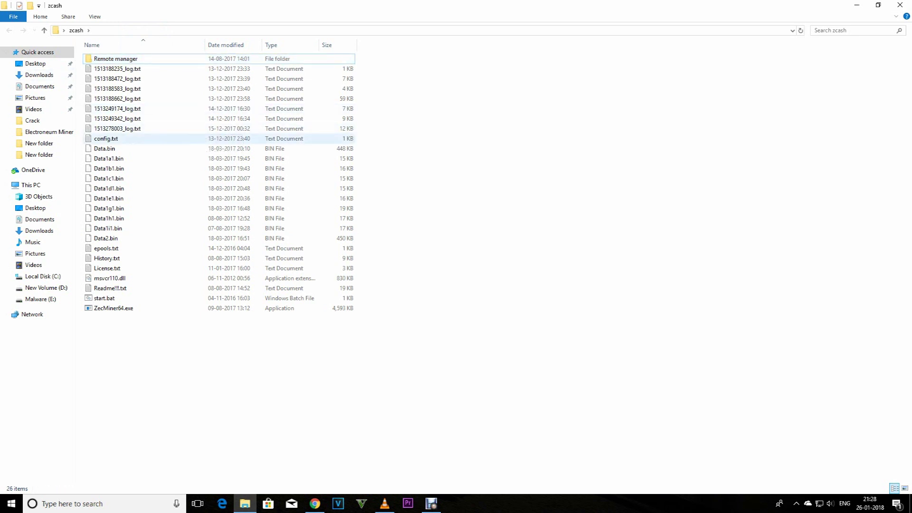
left_click(106, 139)
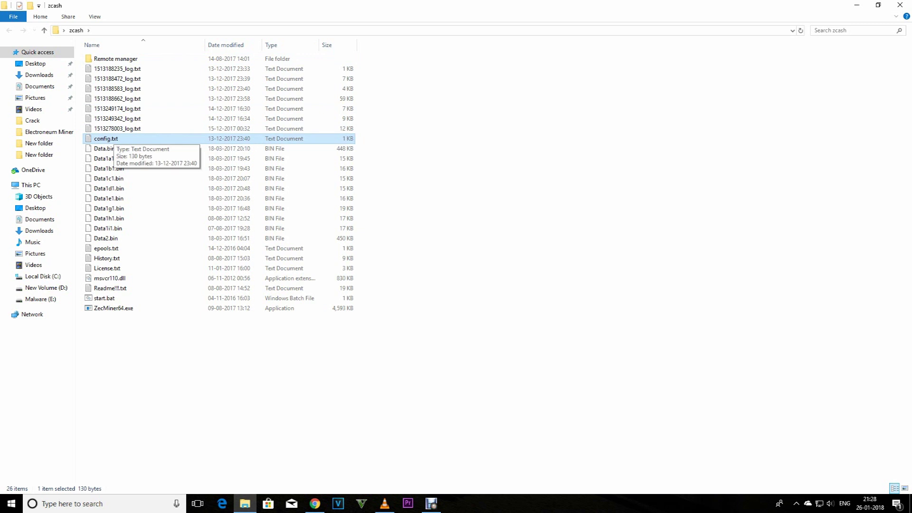
Open the zcash config.txt in Notepad via Edit.
right_click(113, 139)
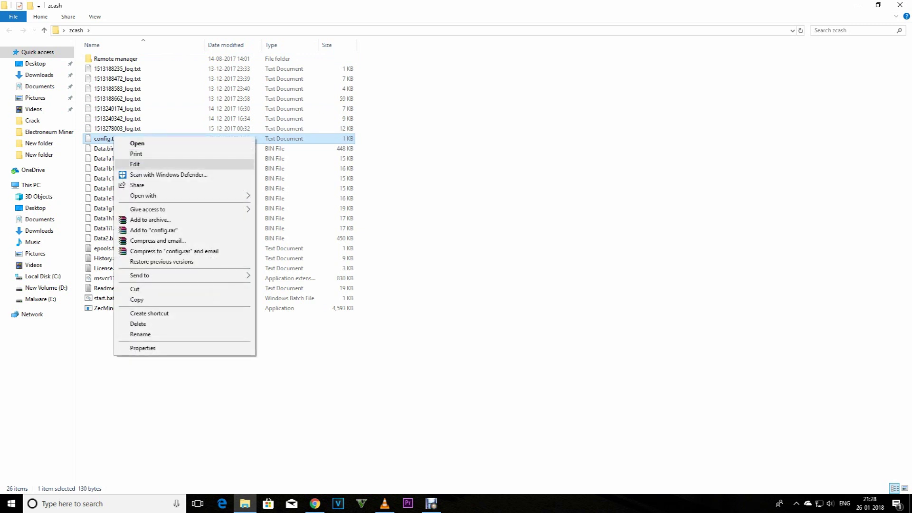
left_click(135, 164)
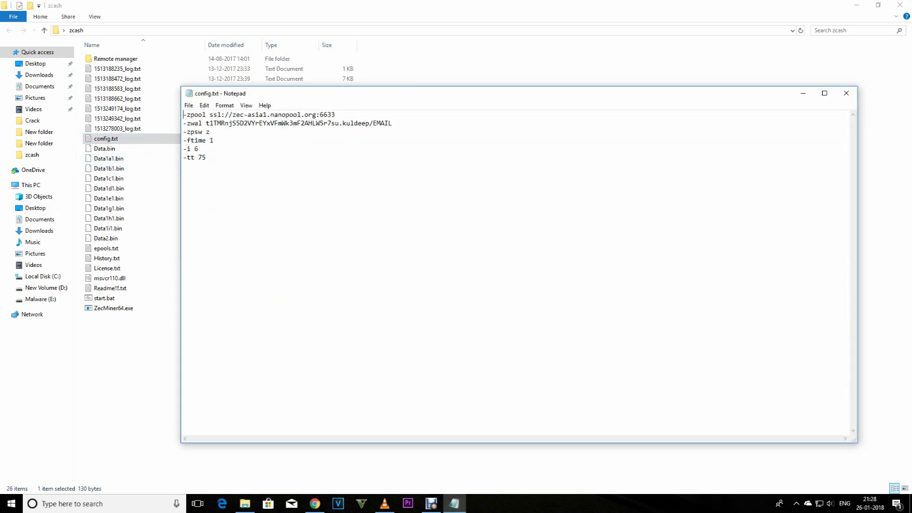
key("ctrl+a")
key("Right")
Highlight the wallet address and worker name on the -zwal line, then return to Nanopool.
left_click_drag(202, 124, 392, 123)
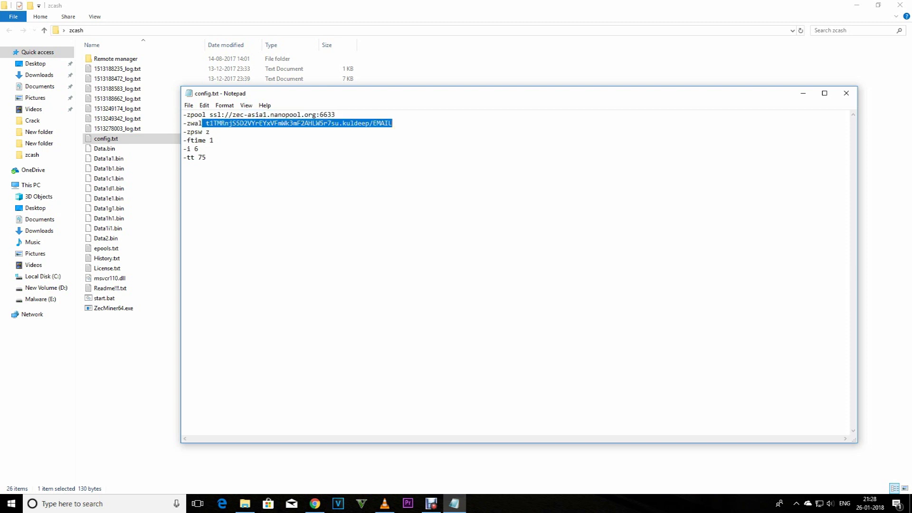
left_click(340, 124)
left_click_drag(340, 123, 236, 123)
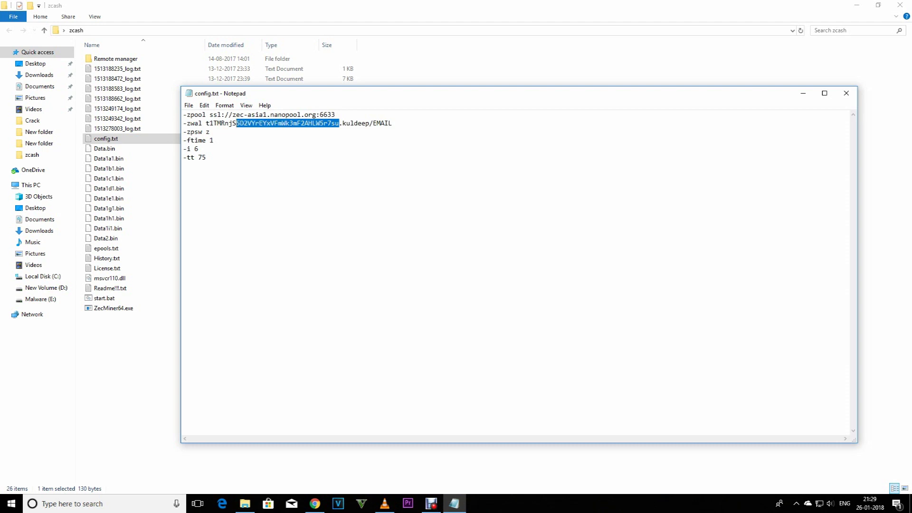
left_click_drag(342, 123, 366, 123)
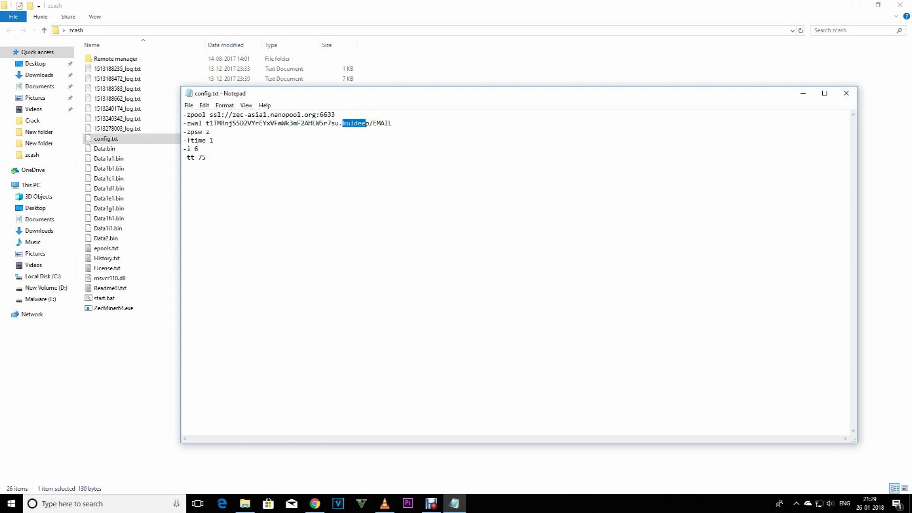
left_click(207, 157)
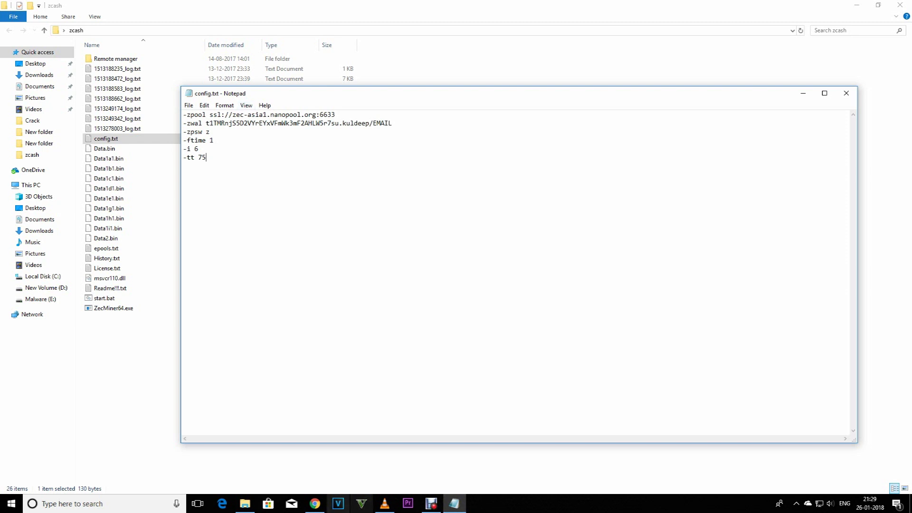
left_click(315, 504)
Compare Nanopool's Asia server host with the config's pool port 6633.
scroll(475, 261, "down", 4)
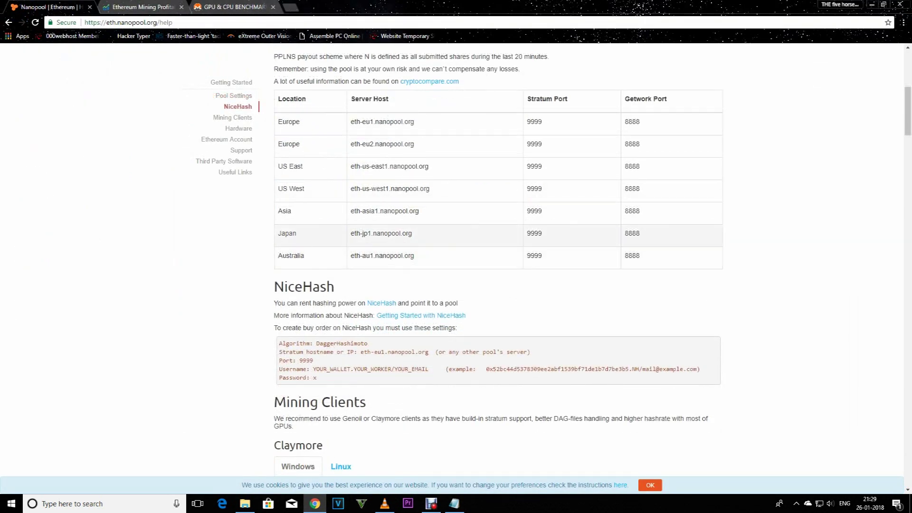
left_click_drag(412, 234, 355, 233)
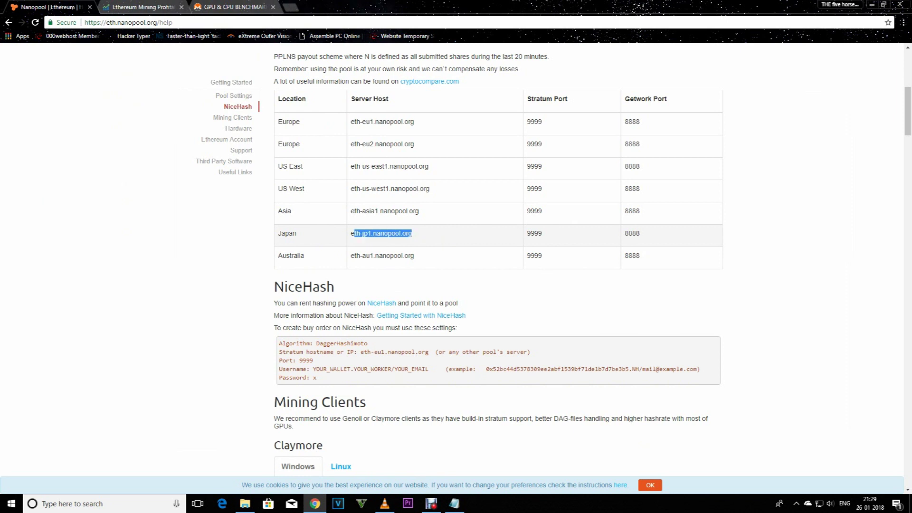
left_click_drag(419, 211, 350, 211)
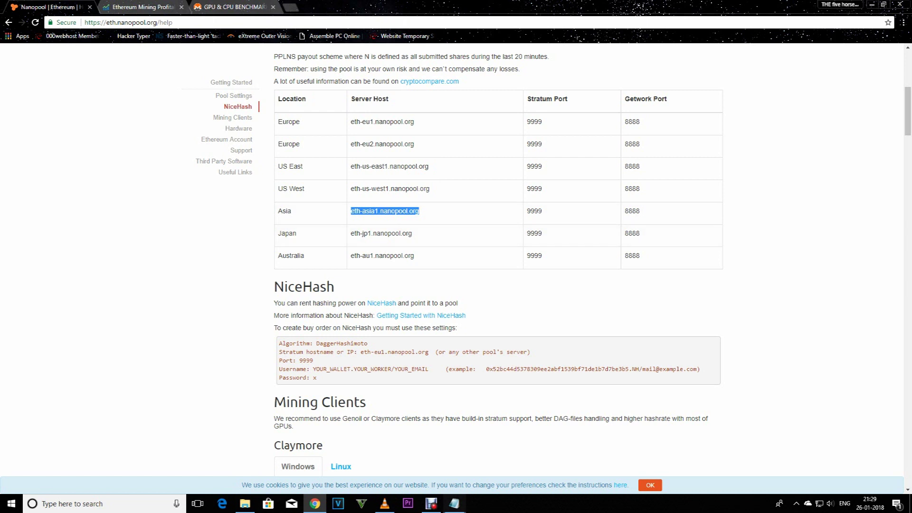
left_click(454, 504)
double_click(328, 115)
left_click_drag(381, 93, 361, 158)
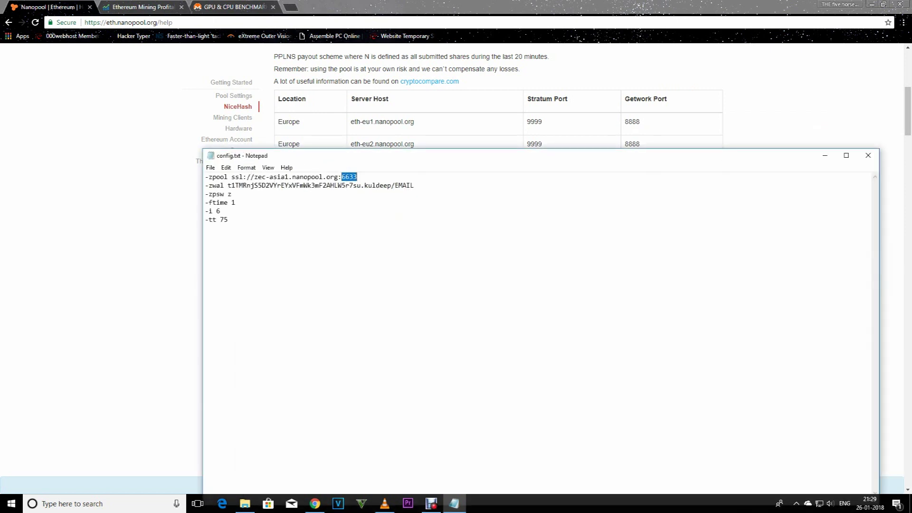
Close config.txt and bring the zcash folder window forward.
left_click(210, 167)
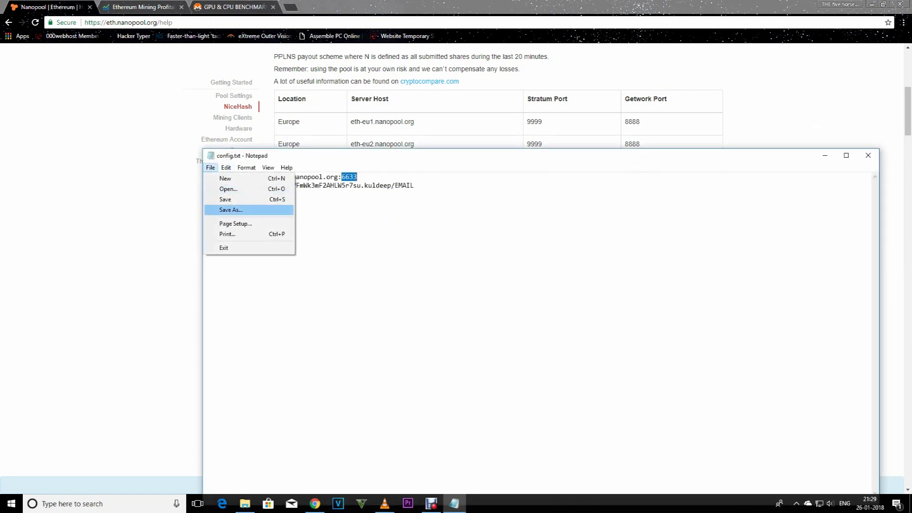
left_click(225, 199)
left_click(868, 155)
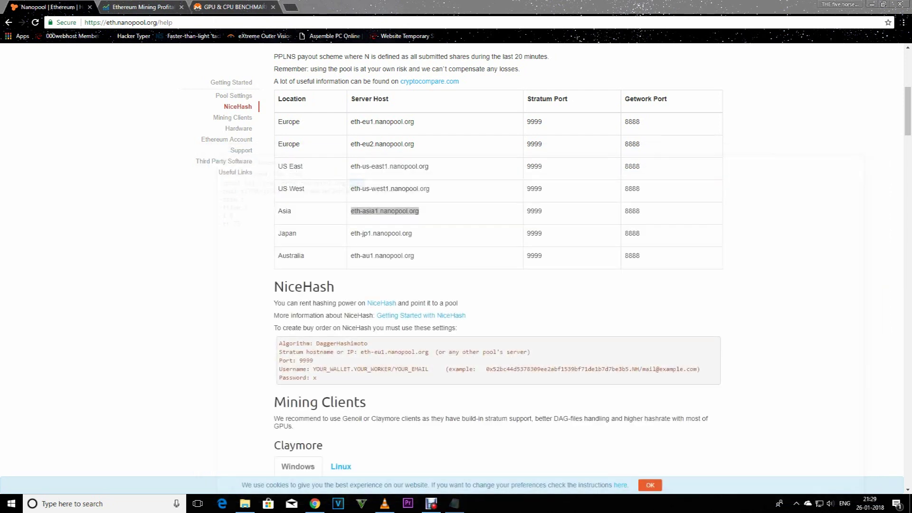
left_click(245, 504)
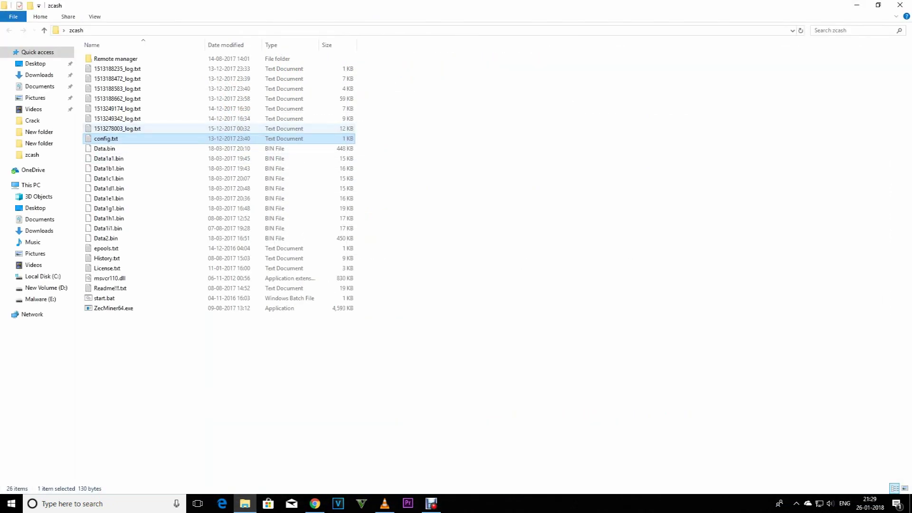
View the zcash start.bat in Notepad and close it.
left_click(105, 298)
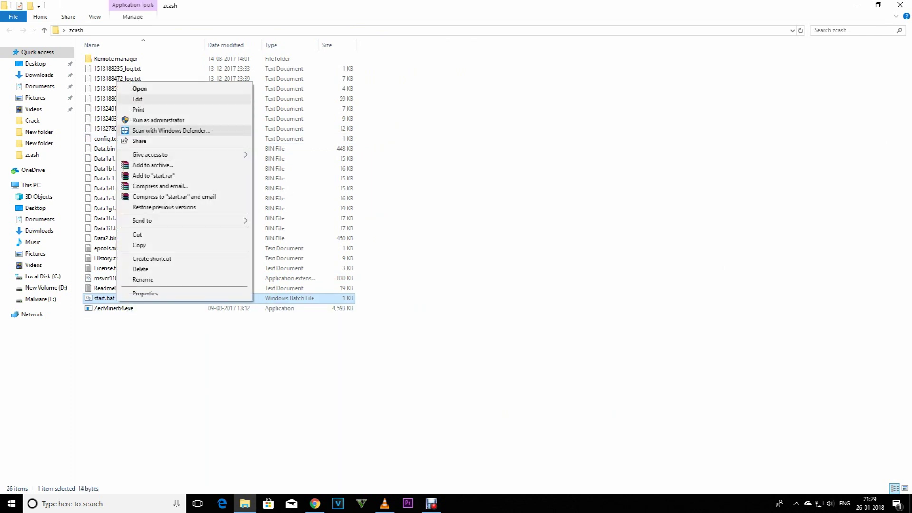
left_click(138, 99)
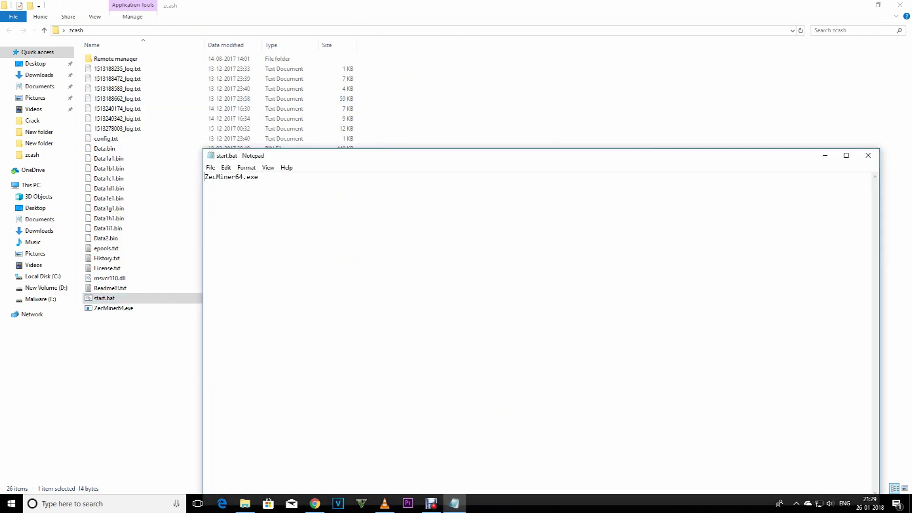
left_click(869, 156)
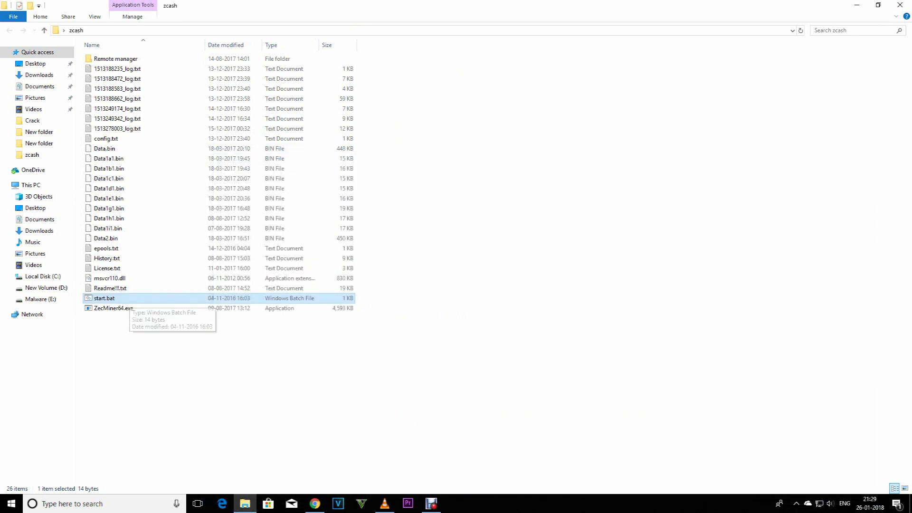
Open the etc folder and look over its start_etc and start_eth batch files.
key("super+d")
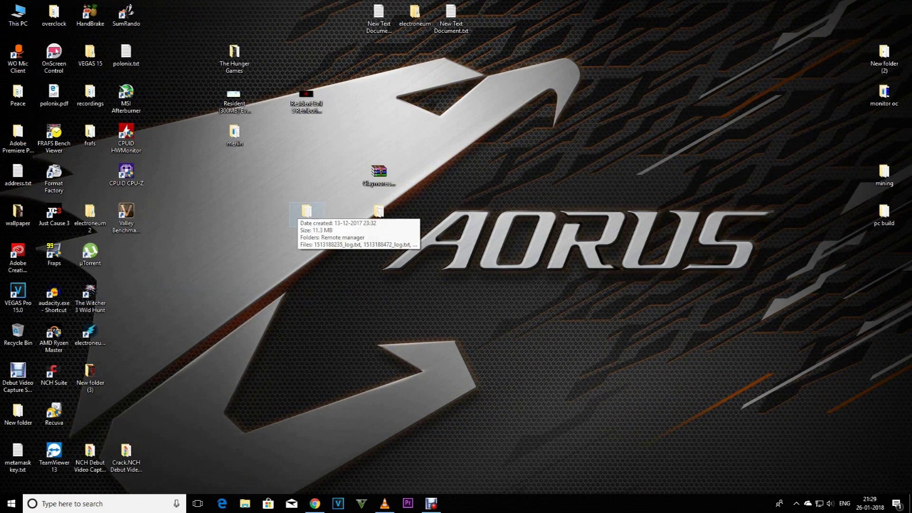
double_click(379, 213)
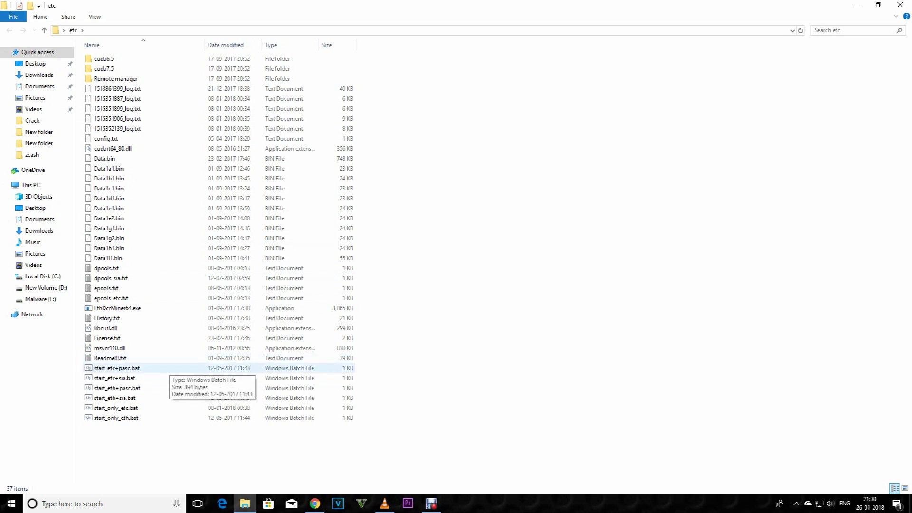
left_click(167, 368)
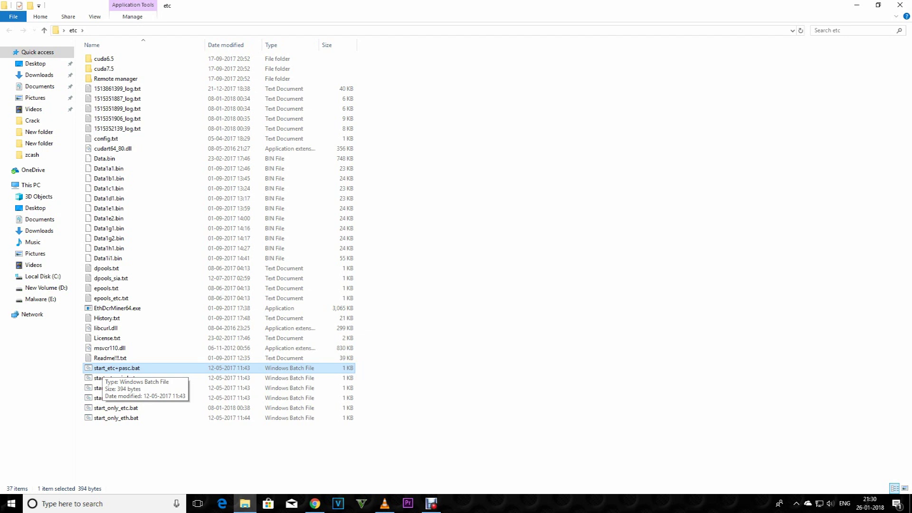
left_click(114, 378)
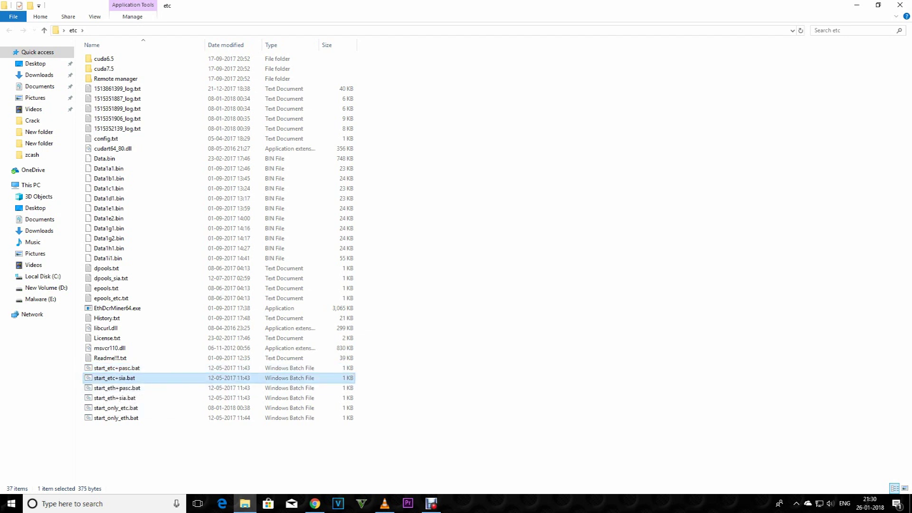
left_click(117, 388)
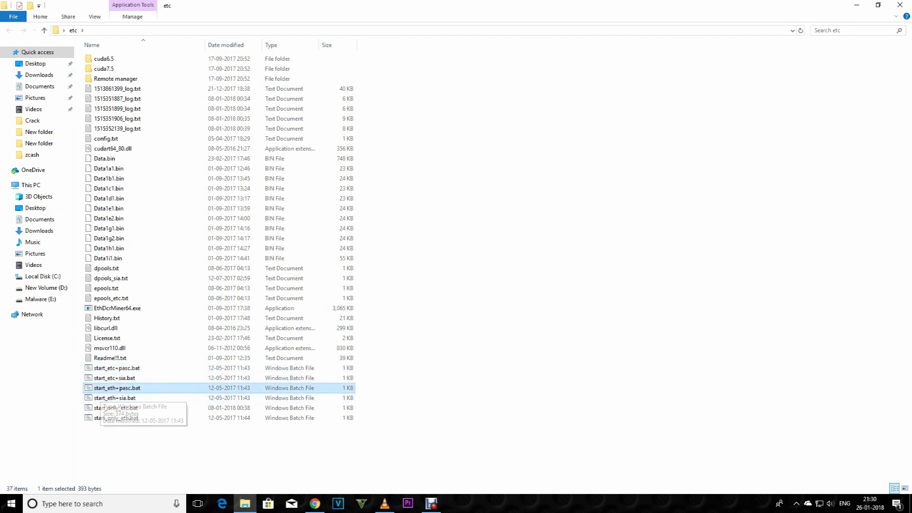
left_click(114, 398)
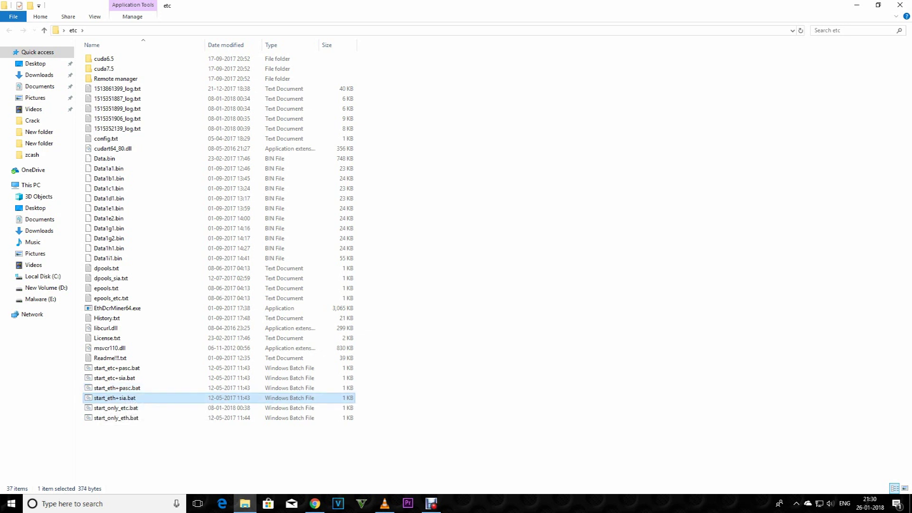
left_click(116, 408)
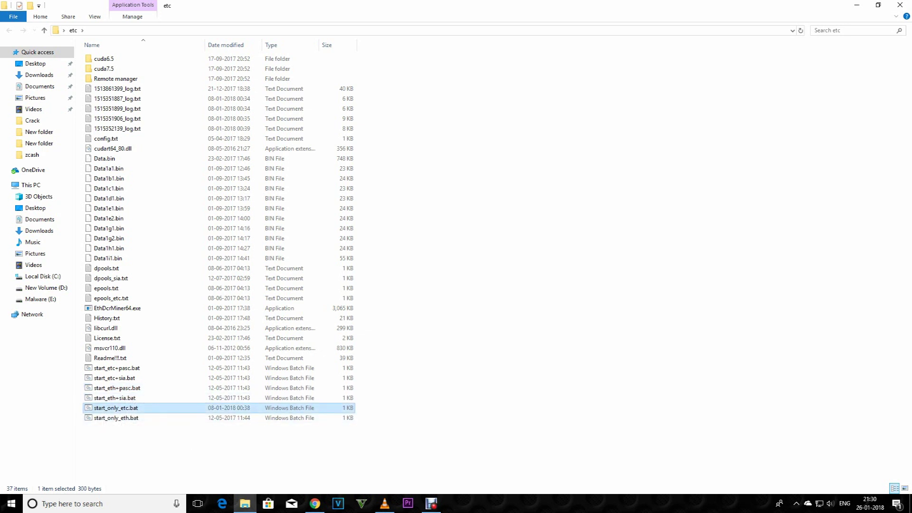
left_click(116, 418)
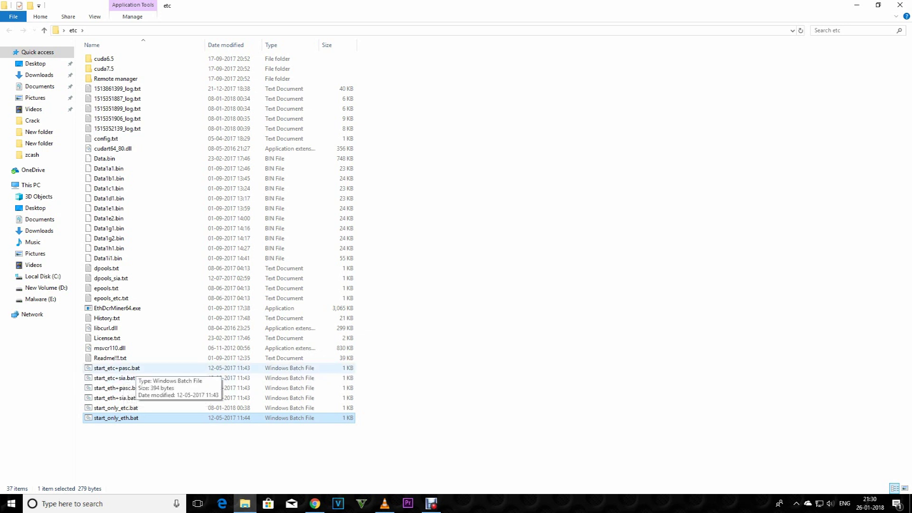
View start_etc+pasc.bat in Notepad and close it.
right_click(136, 369)
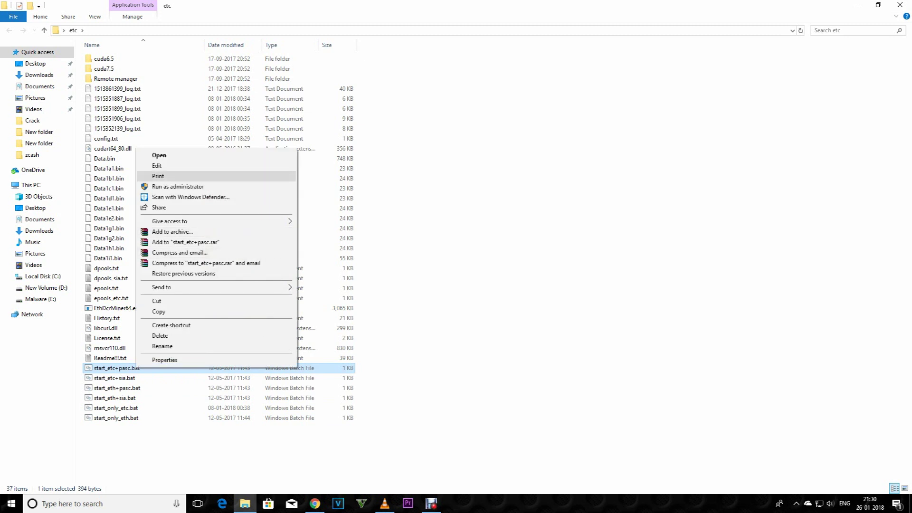
left_click(157, 165)
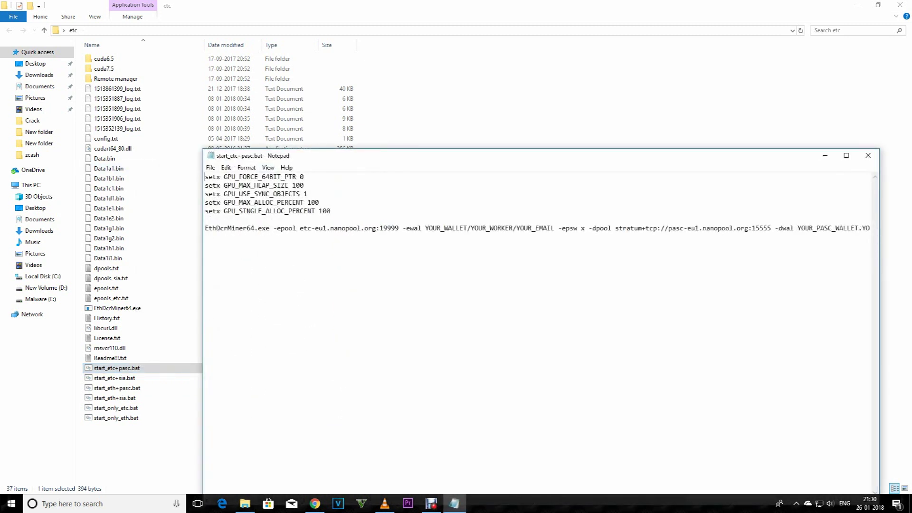
left_click(869, 155)
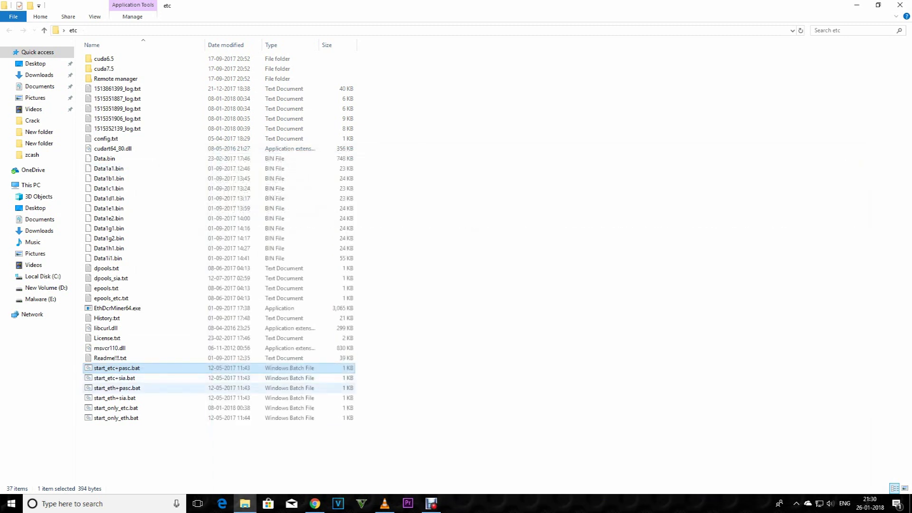
View the etc folder's config.txt in Notepad, marking its first warning line, then close it.
left_click(125, 138)
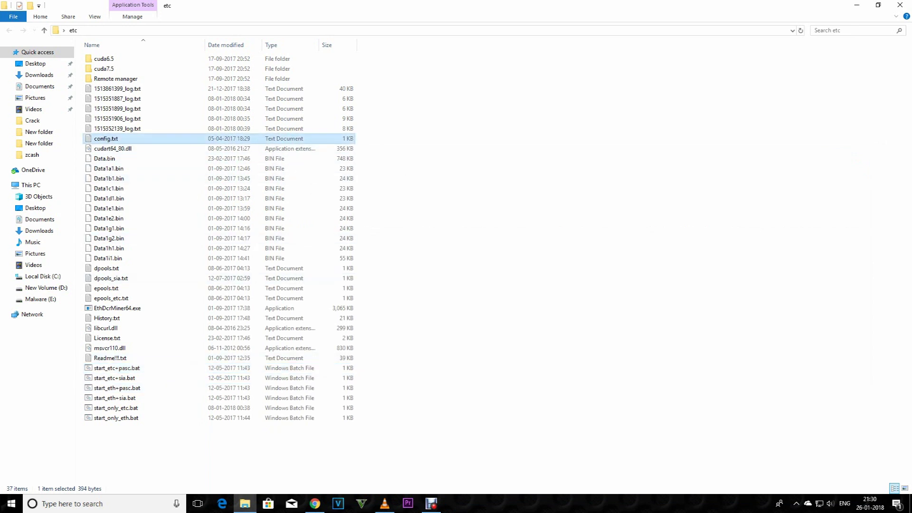
right_click(126, 139)
left_click(147, 168)
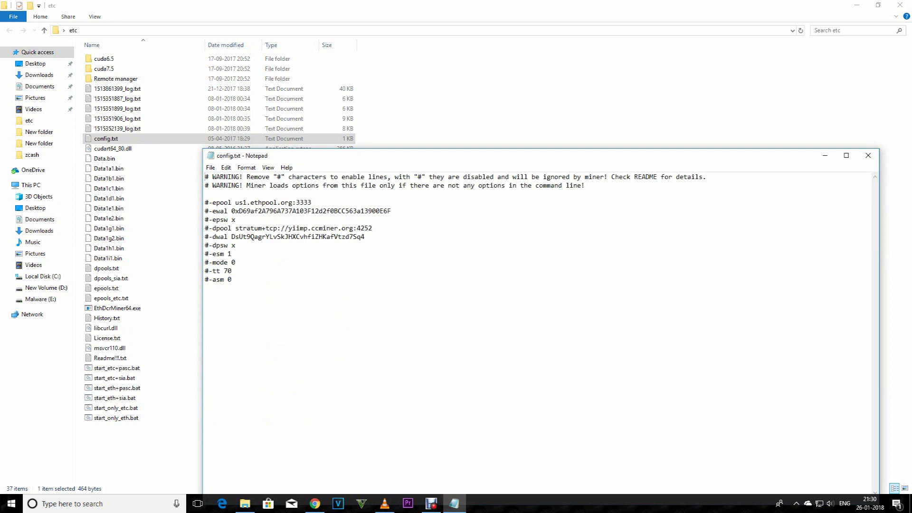
left_click_drag(262, 177, 288, 176)
left_click(869, 155)
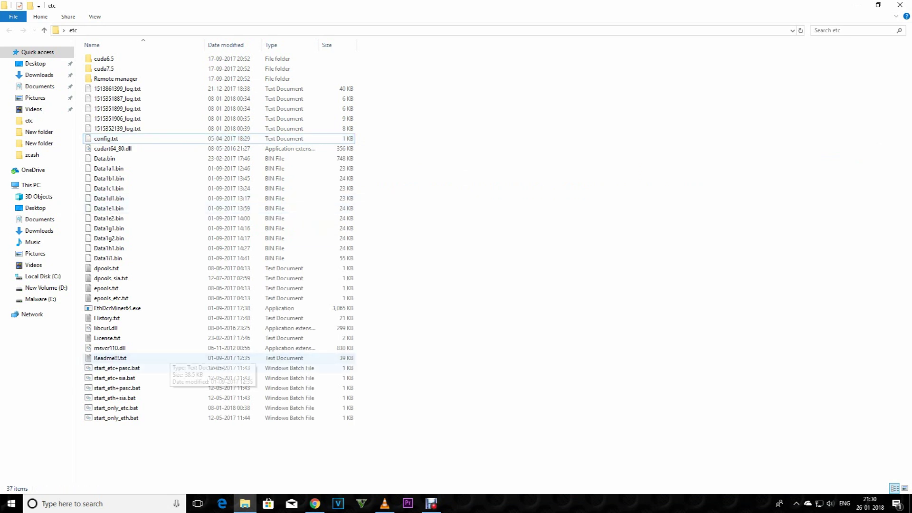
Select start_only_eth.bat and bring up its context menu.
left_click(114, 377)
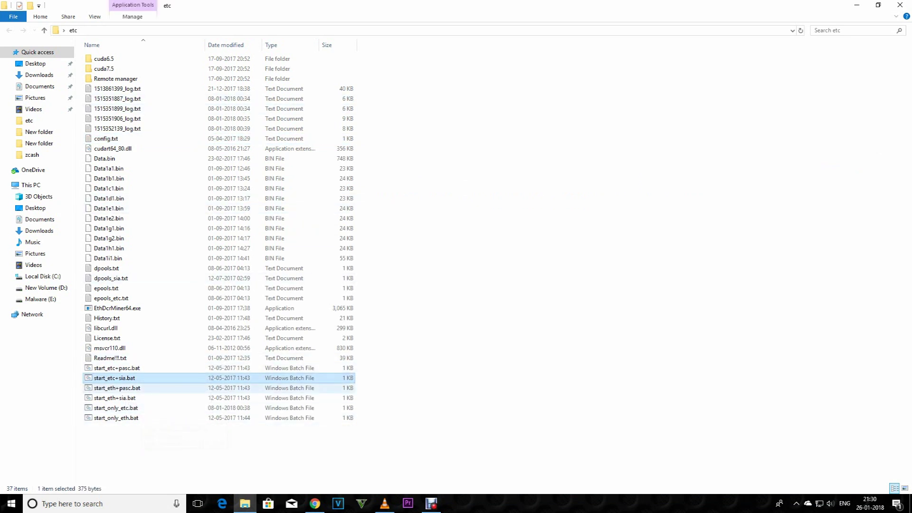
key("F2")
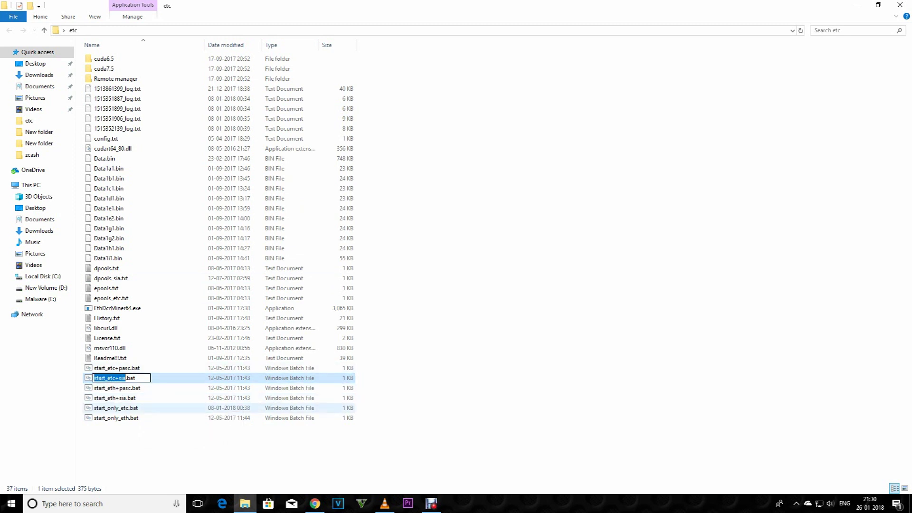
left_click(116, 408)
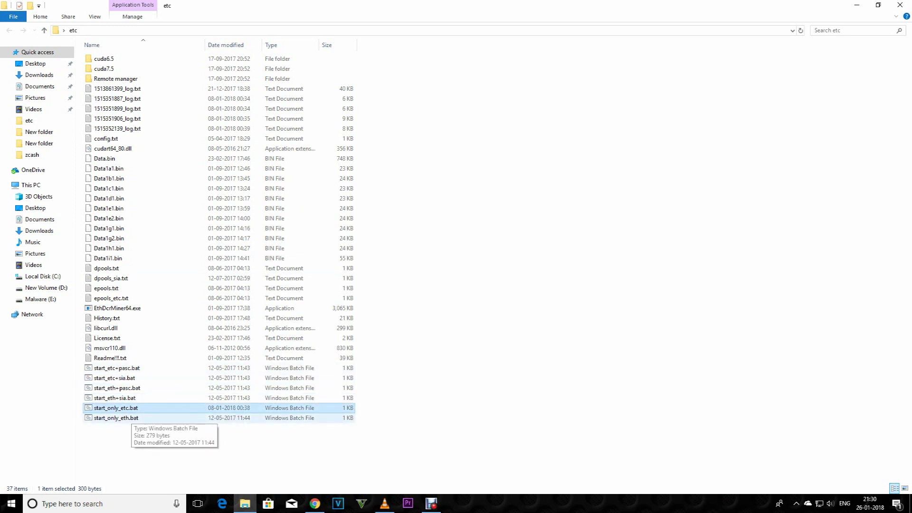
left_click(134, 418)
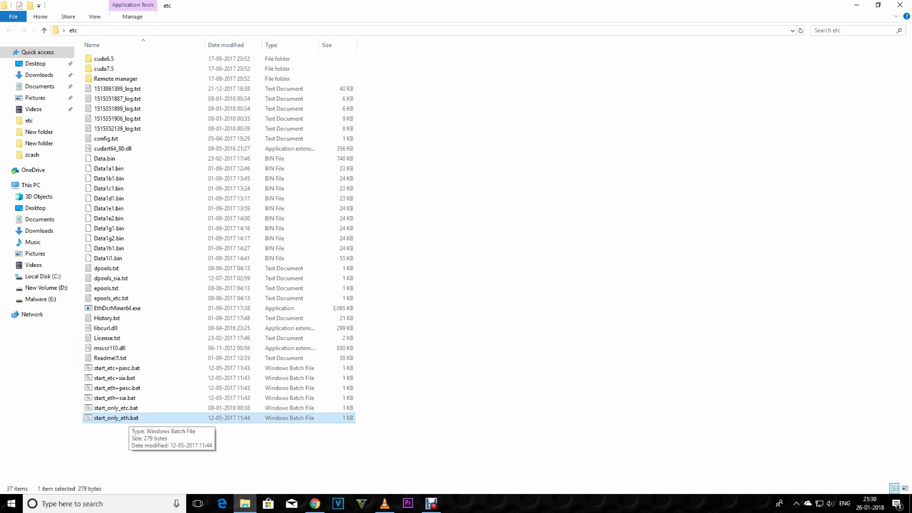
right_click(137, 420)
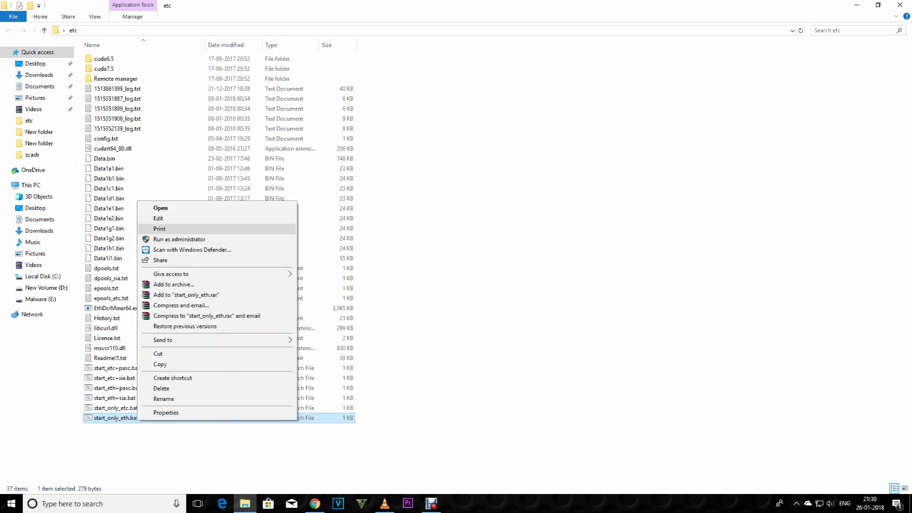
Open start_only_eth.bat in maximized Notepad and mark the YOUR_WALLET_ADDRESS placeholder.
left_click(158, 219)
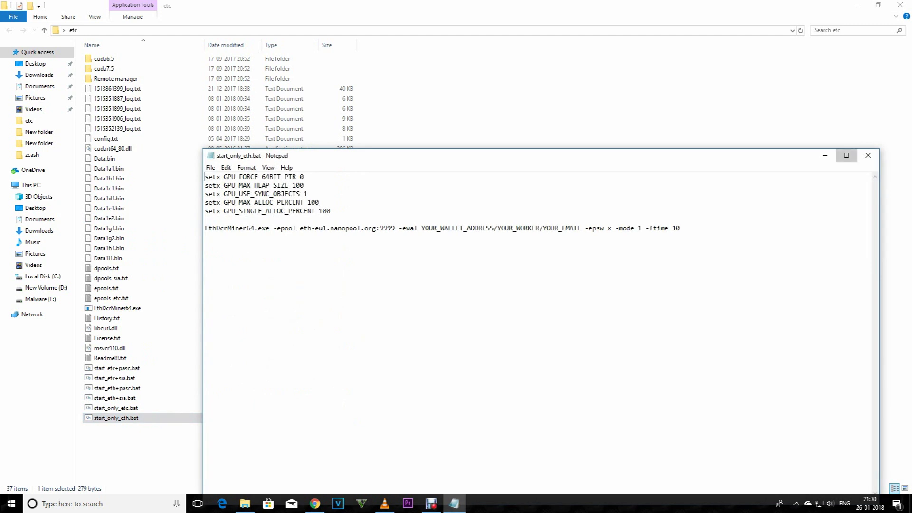
left_click(846, 155)
left_click_drag(219, 76, 264, 76)
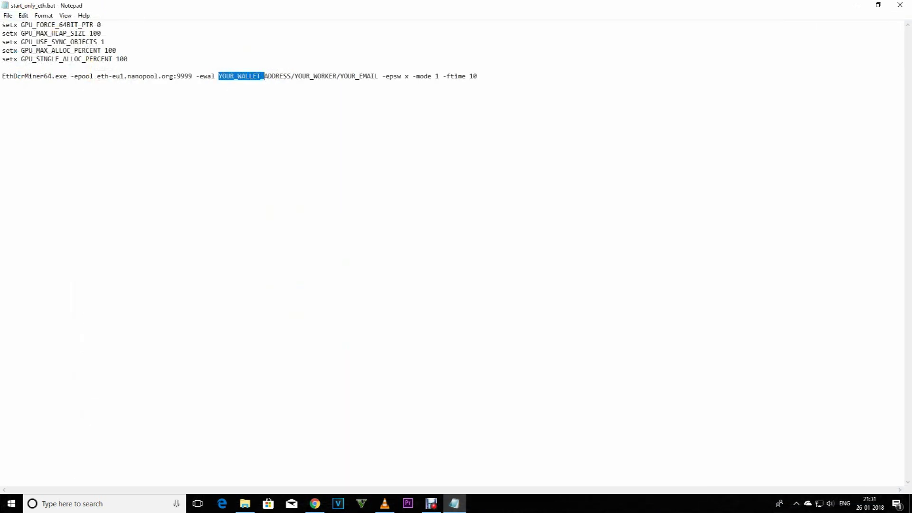
left_click(315, 503)
left_click(903, 22)
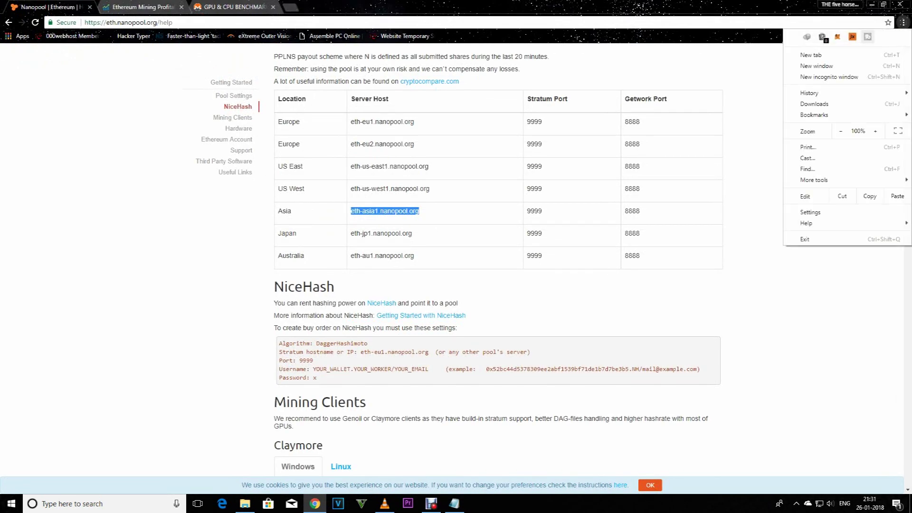
left_click(455, 504)
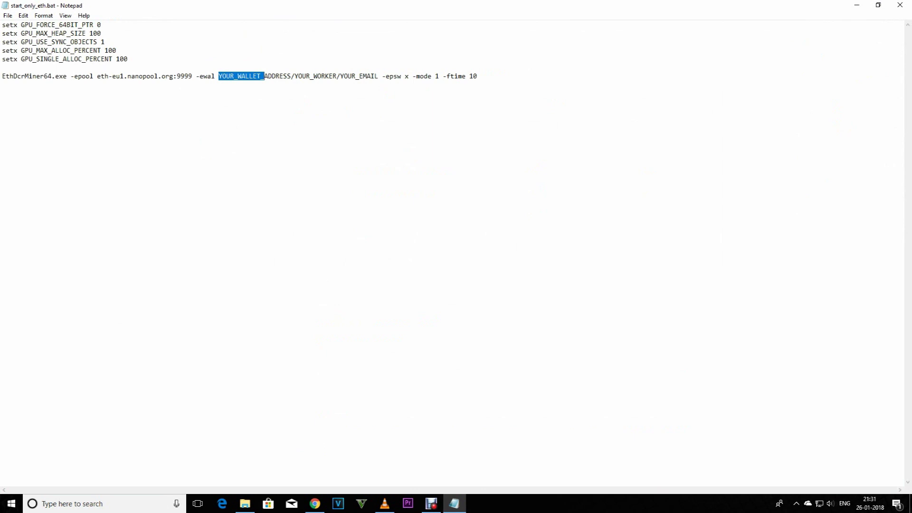
left_click(264, 76)
left_click_drag(264, 76, 291, 76)
Inspect the YOUR_WORKER and YOUR_EMAIL placeholders and the full command line.
left_click(220, 76)
left_click(325, 76)
left_click_drag(291, 76, 336, 76)
left_click(333, 76)
key("shift+Left")
key("shift+Left")
key("shift+Left")
key("shift+Left")
key("shift+Left")
key("shift+Left")
key("shift+Left")
key("shift+Left")
key("shift+Left")
key("Left")
key("shift+Right")
key("shift+Right")
key("shift+Right")
key("shift+Right")
key("shift+Right")
key("shift+Right")
key("shift+Right")
key("shift+Right")
key("shift+Right")
key("shift+Right")
key("Right")
left_click_drag(2, 76, 332, 76)
left_click(386, 76)
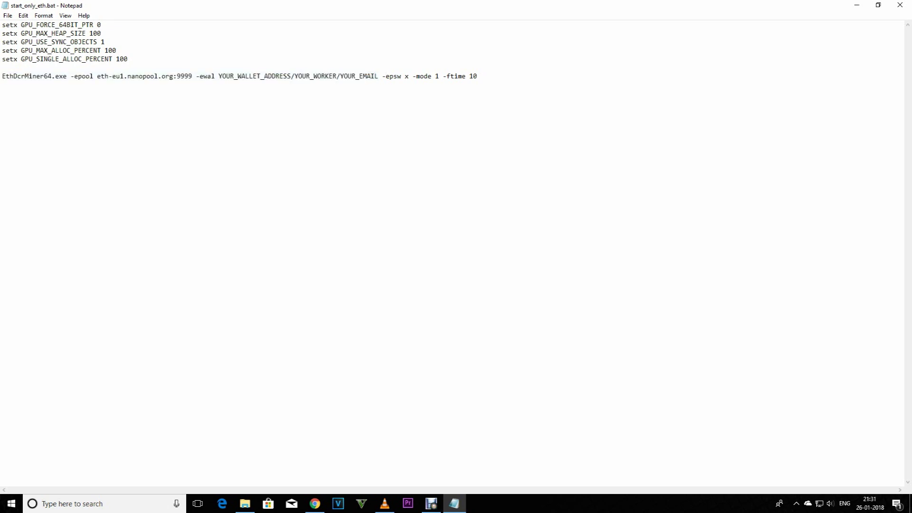
left_click_drag(2, 76, 333, 76)
left_click(129, 76)
left_click(8, 15)
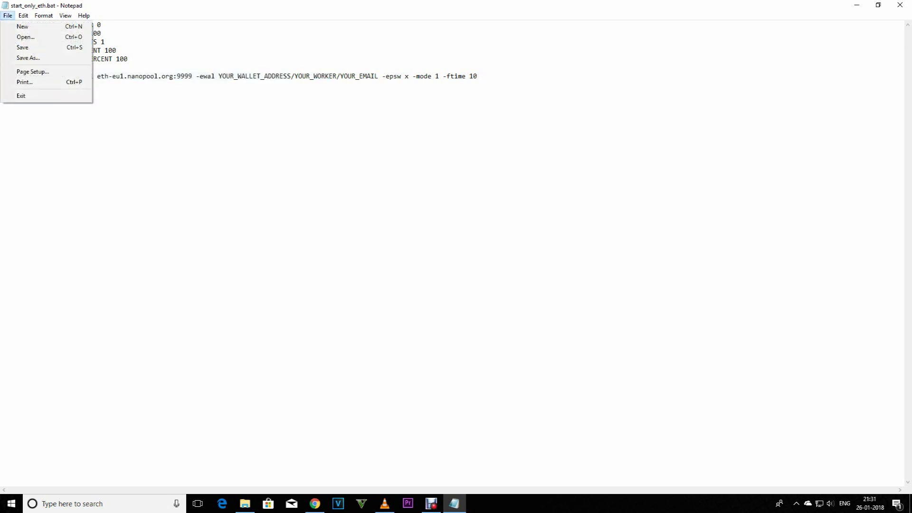
left_click(190, 76)
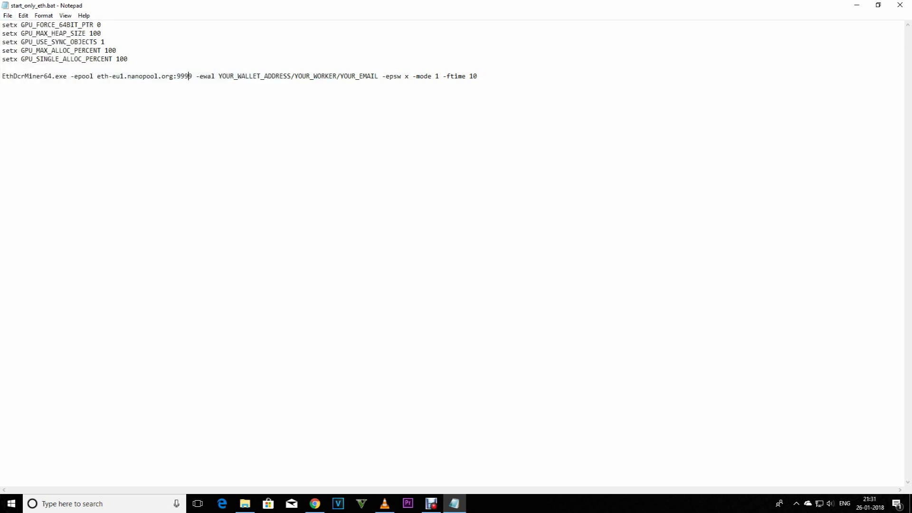
double_click(117, 76)
left_click(315, 504)
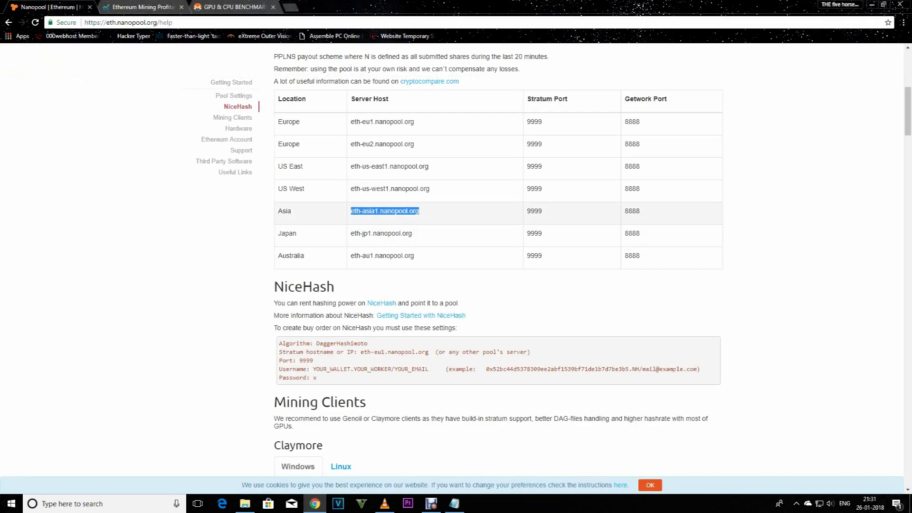
left_click(454, 504)
left_click_drag(112, 76, 180, 76)
left_click(180, 76)
Save start_only_eth.bat, close Notepad, and return to the etc folder.
left_click(7, 15)
left_click(22, 47)
key("alt+F4")
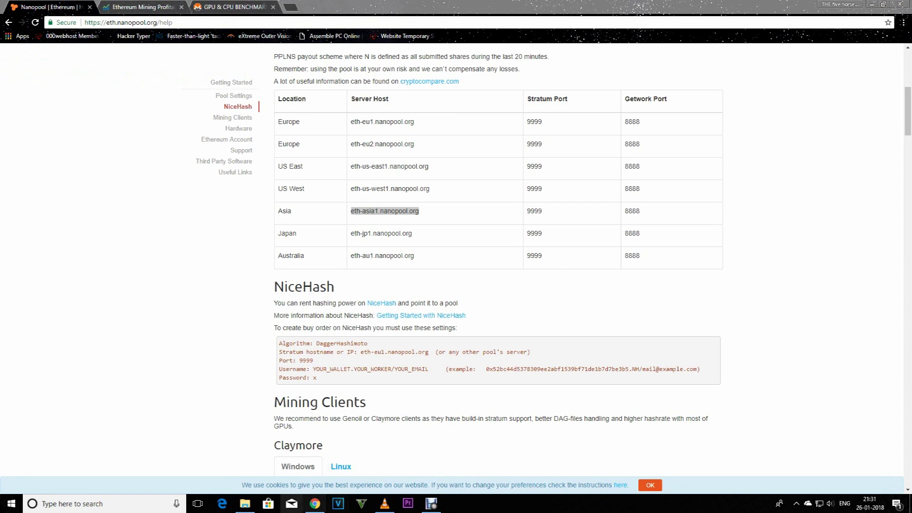
left_click(245, 504)
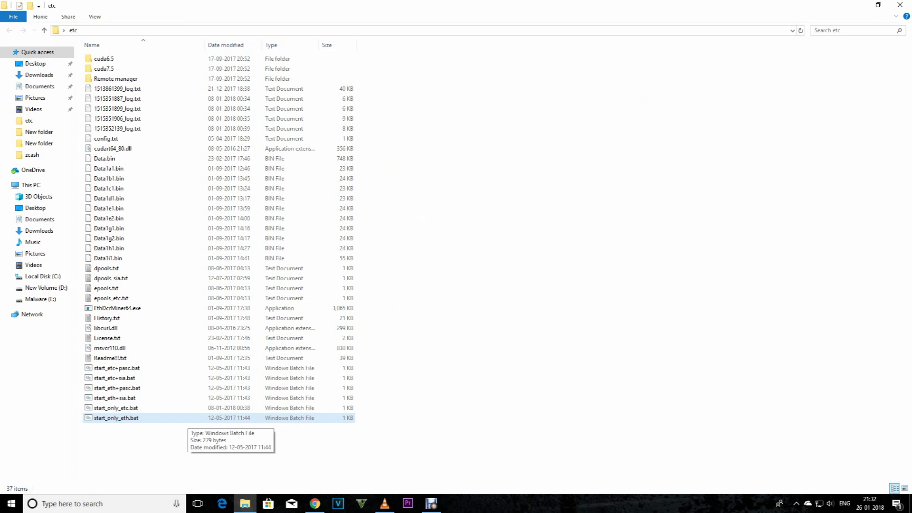
Open start_eth+pasc.bat in maximized Notepad and mark the -epool pool address.
mouse_move(431, 503)
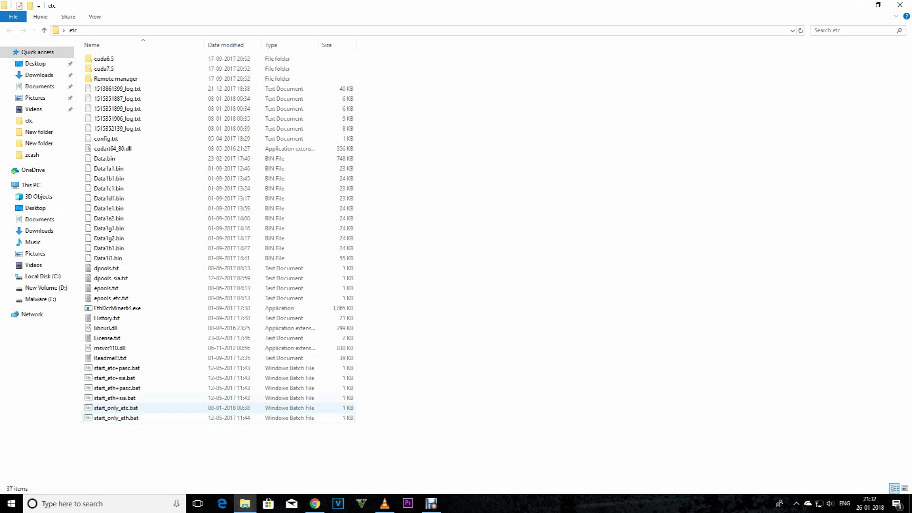
left_click(117, 388)
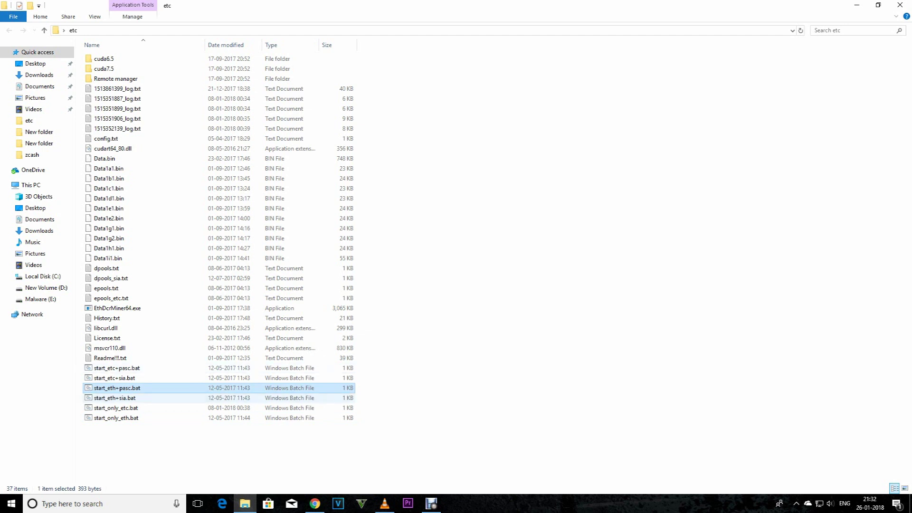
right_click(110, 388)
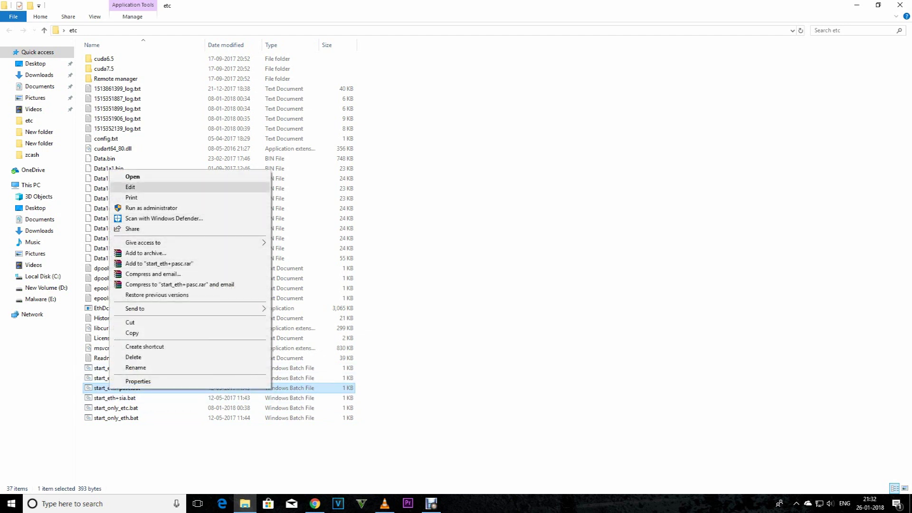
left_click(130, 186)
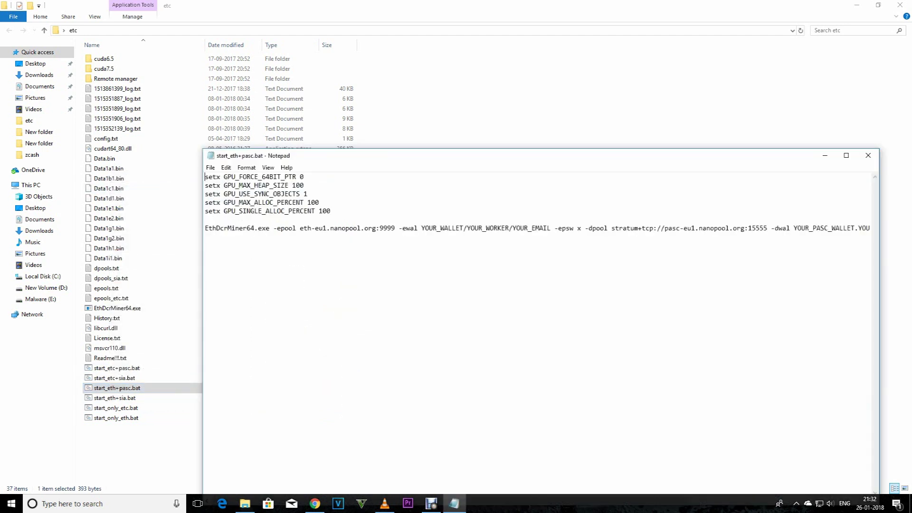
left_click(846, 155)
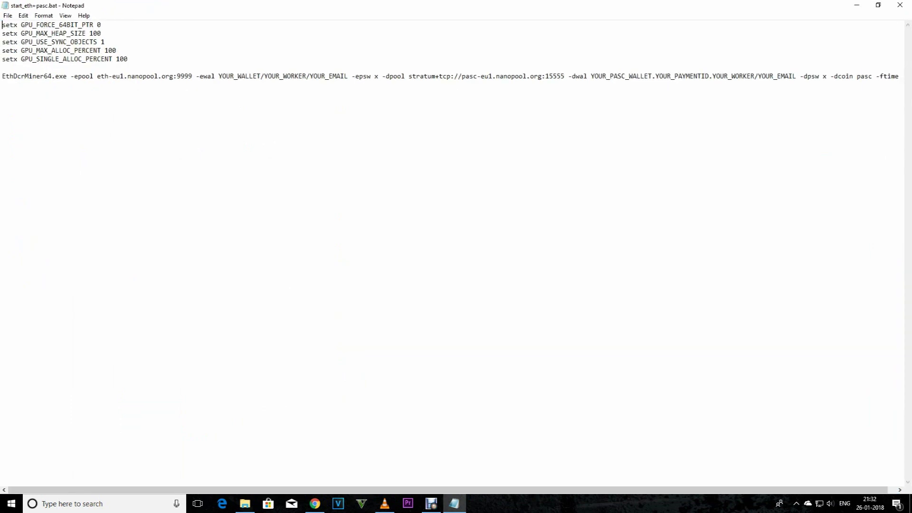
left_click_drag(190, 76, 109, 76)
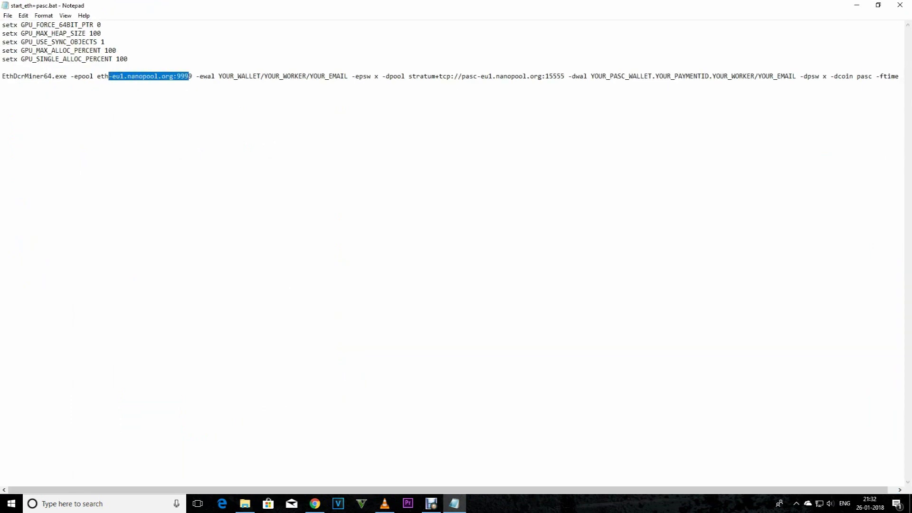
left_click(146, 76)
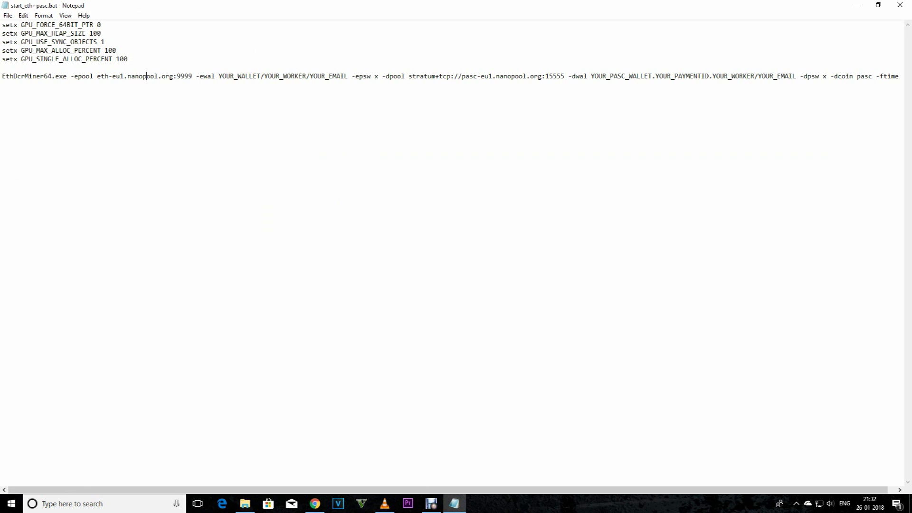
Highlight the YOUR_WALLET placeholder after -ewal and briefly check the etc folder.
left_click_drag(219, 76, 349, 76)
left_click(152, 76)
left_click(858, 5)
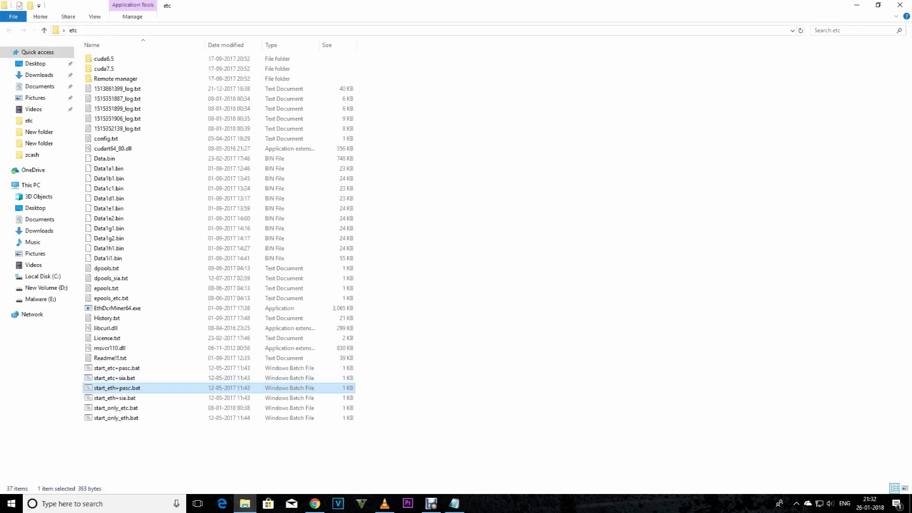
left_click(454, 504)
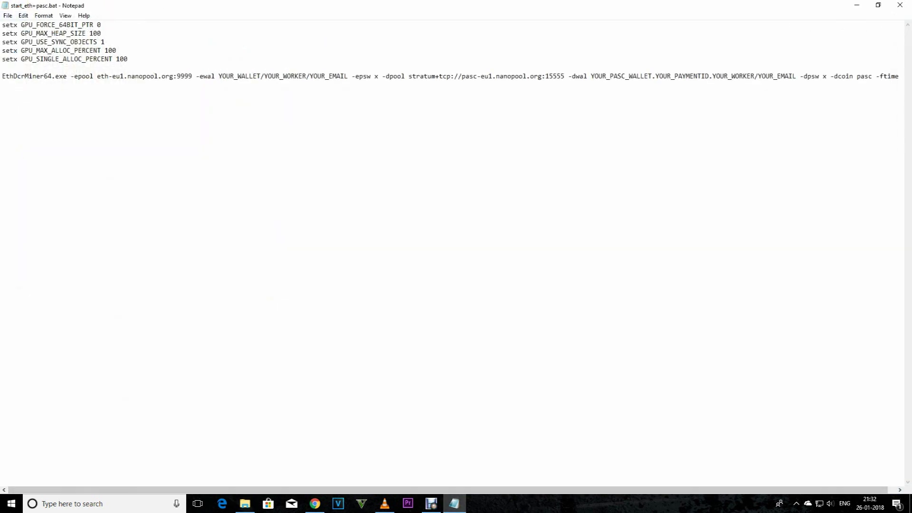
Highlight the YOUR_PASC_WALLET, YOUR_PAYMENTID and worker/email placeholders, then exit Notepad.
left_click_drag(591, 76, 652, 76)
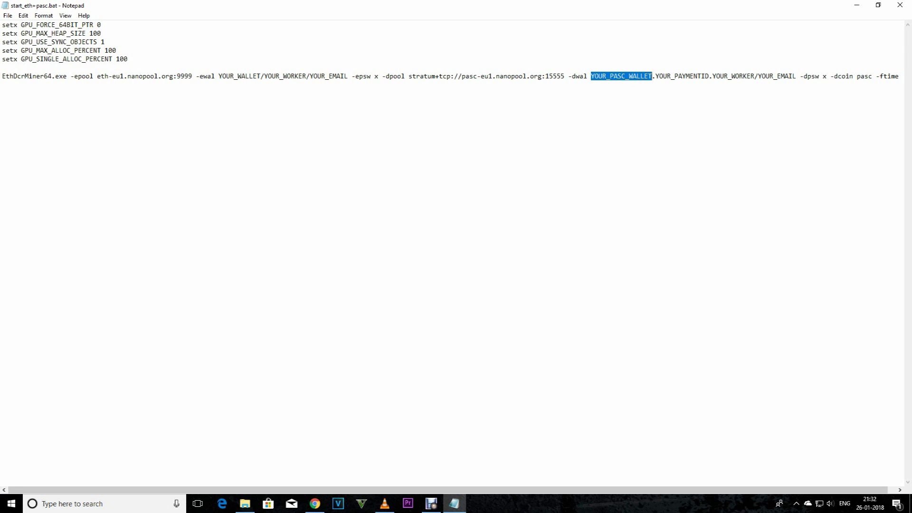
left_click_drag(656, 76, 709, 76)
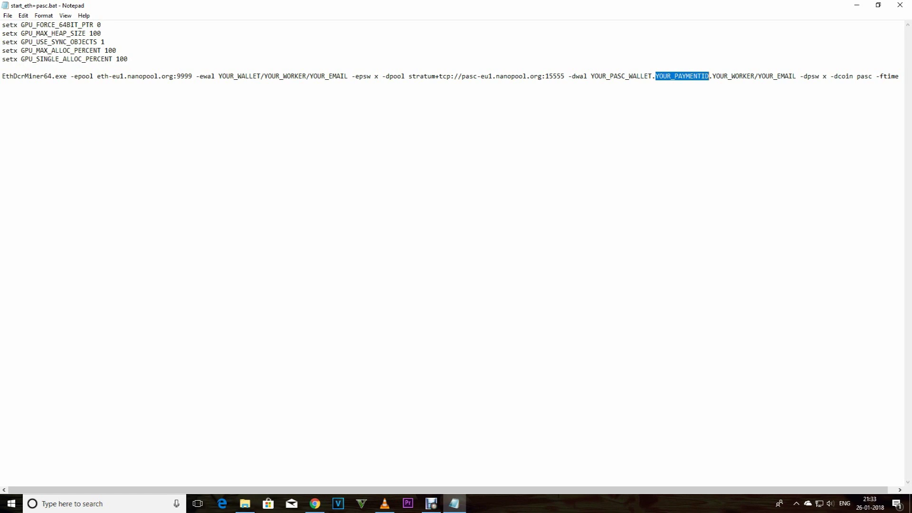
left_click_drag(713, 76, 802, 76)
left_click(8, 15)
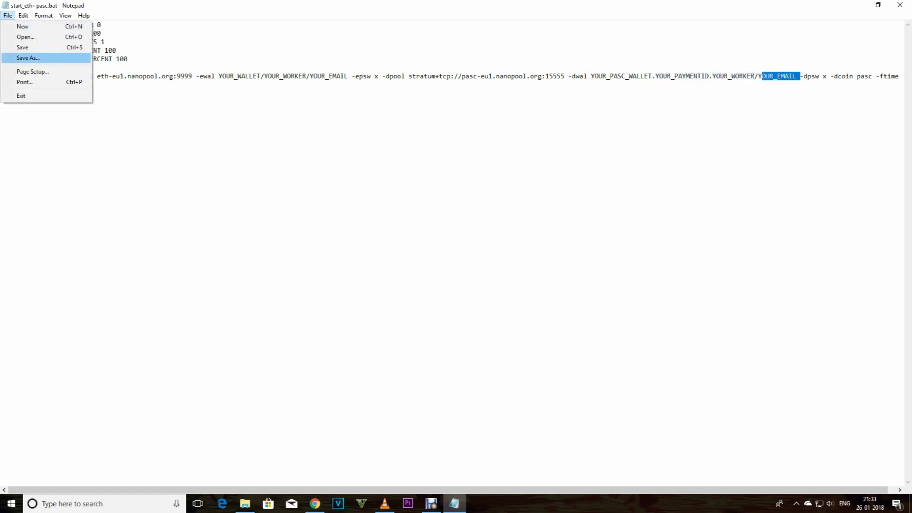
left_click(20, 95)
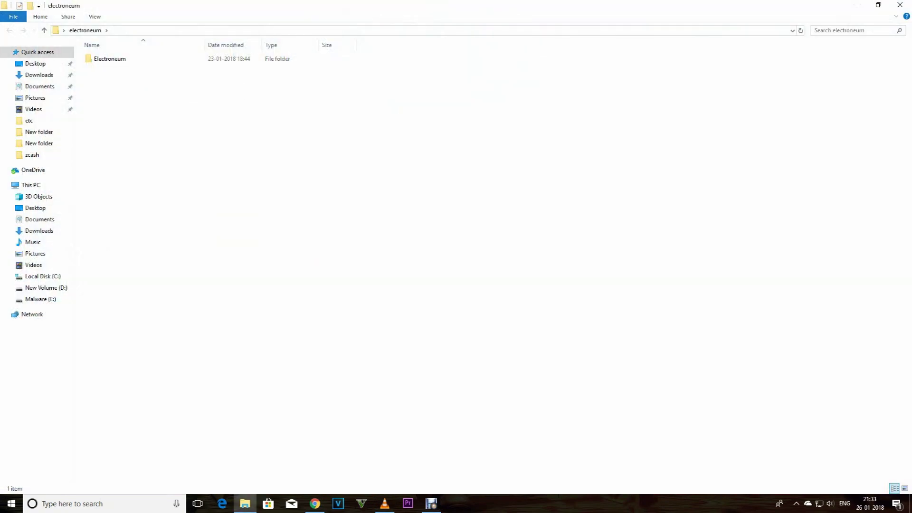
Open the Electroneum folder, then its Electroneum Miner subfolder.
double_click(109, 58)
double_click(110, 59)
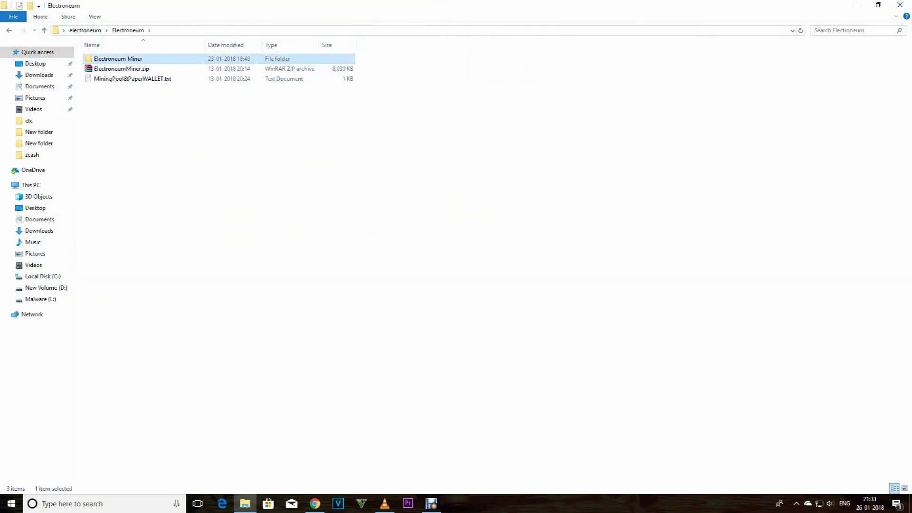
left_click_drag(142, 184, 168, 64)
left_click(169, 184)
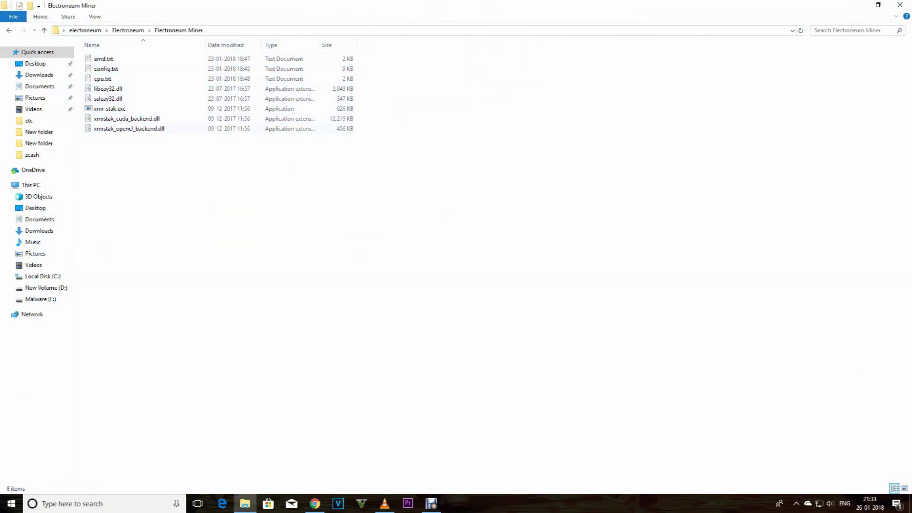
Run xmr-stak.exe as administrator, then start renaming it.
right_click(126, 109)
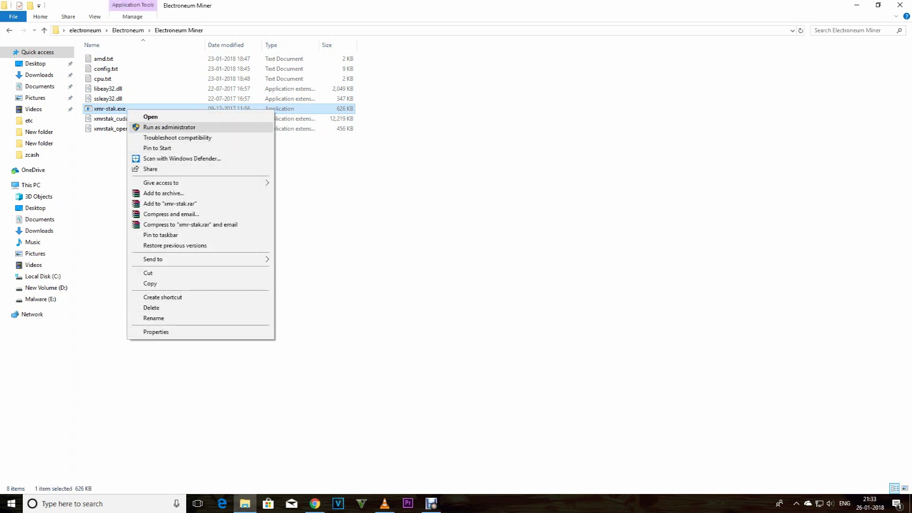
left_click(169, 127)
right_click(138, 109)
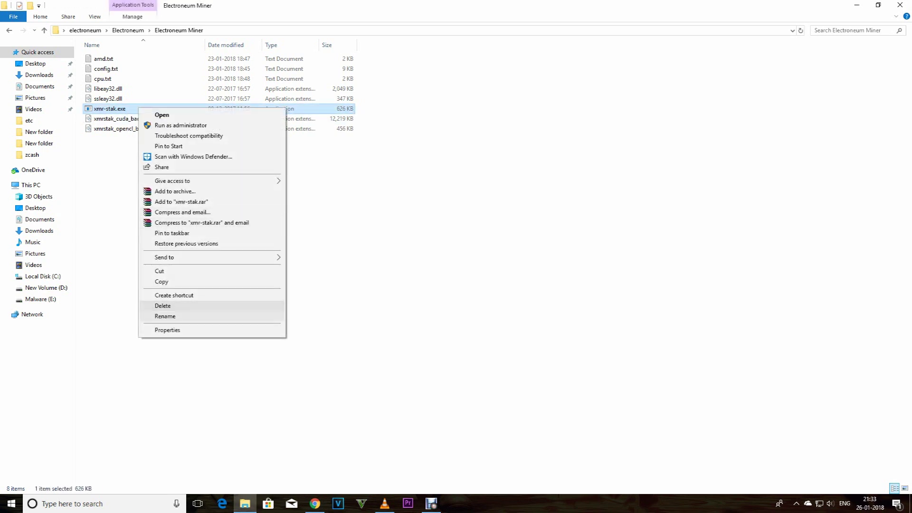
left_click(165, 316)
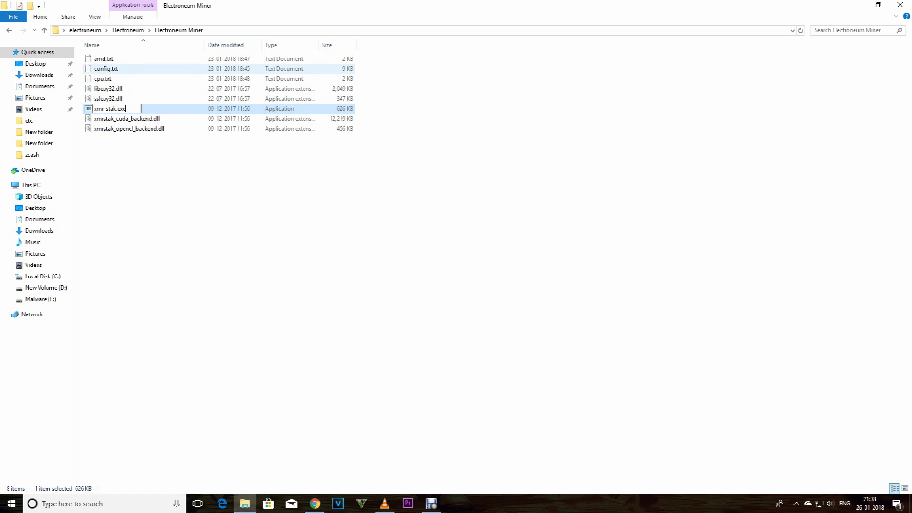
key("Return")
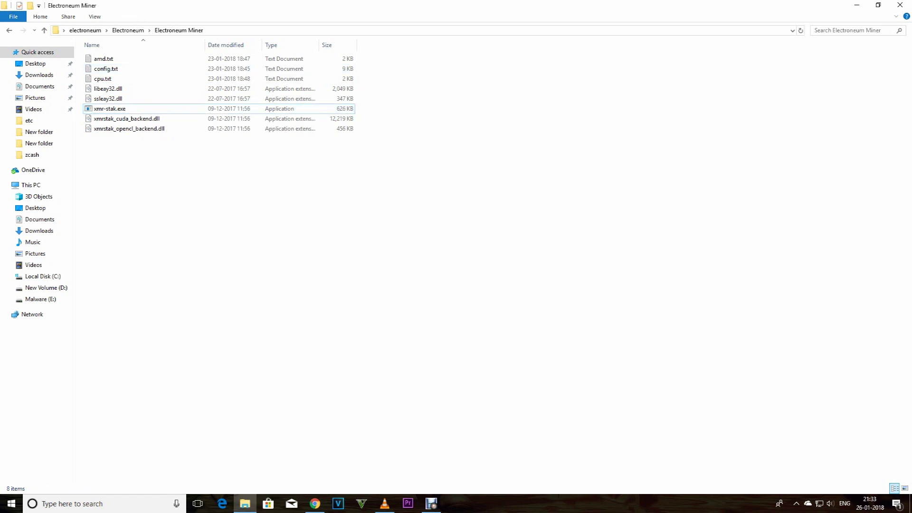
left_click(105, 69)
right_click(111, 70)
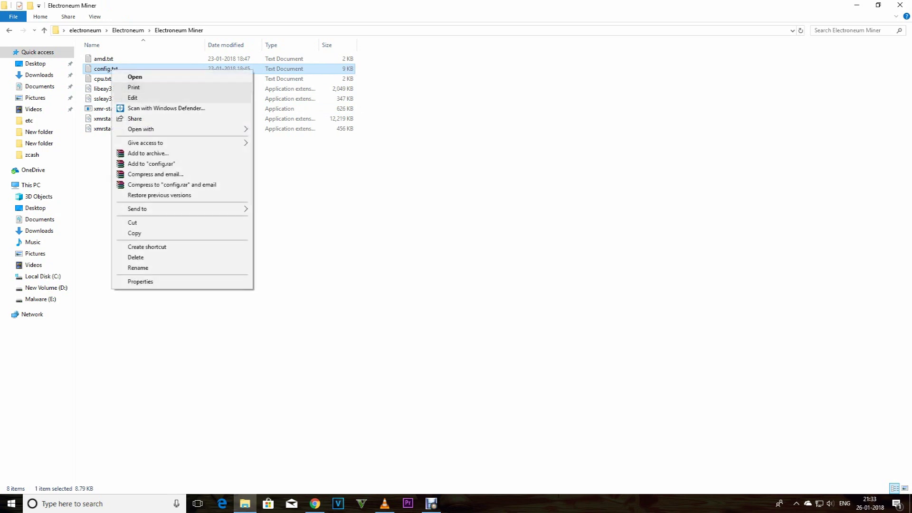
left_click(133, 98)
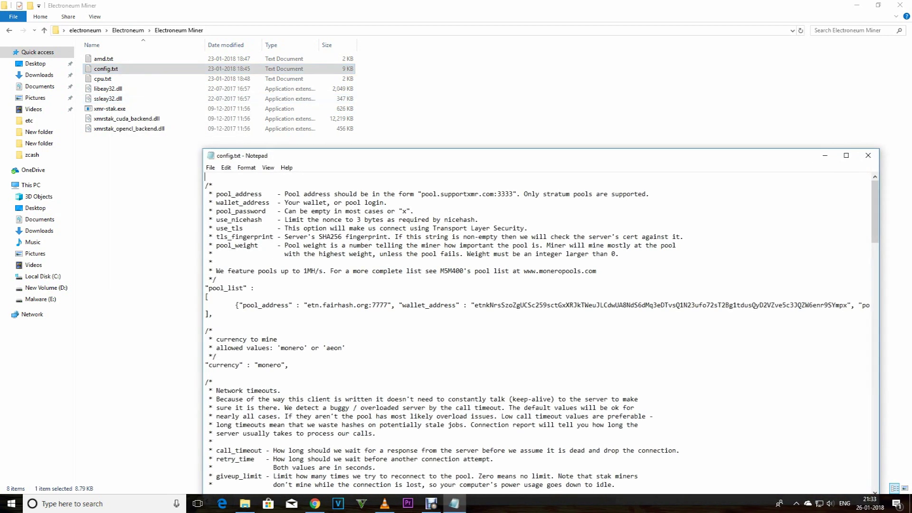
left_click(847, 155)
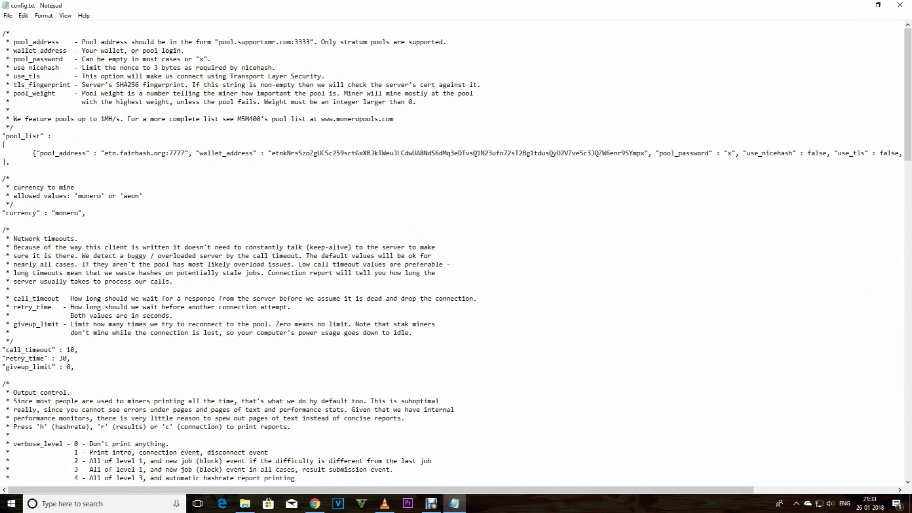
left_click_drag(204, 153, 254, 153)
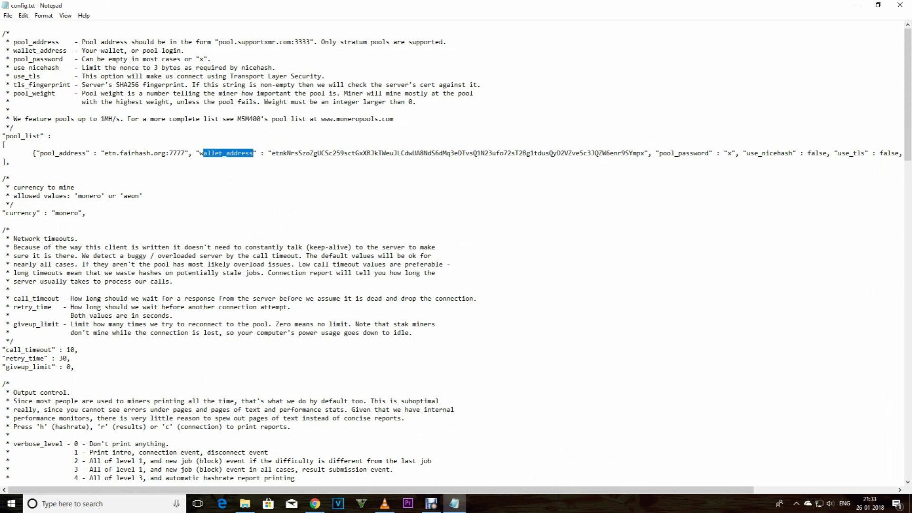
left_click(74, 187)
left_click_drag(271, 153, 645, 153)
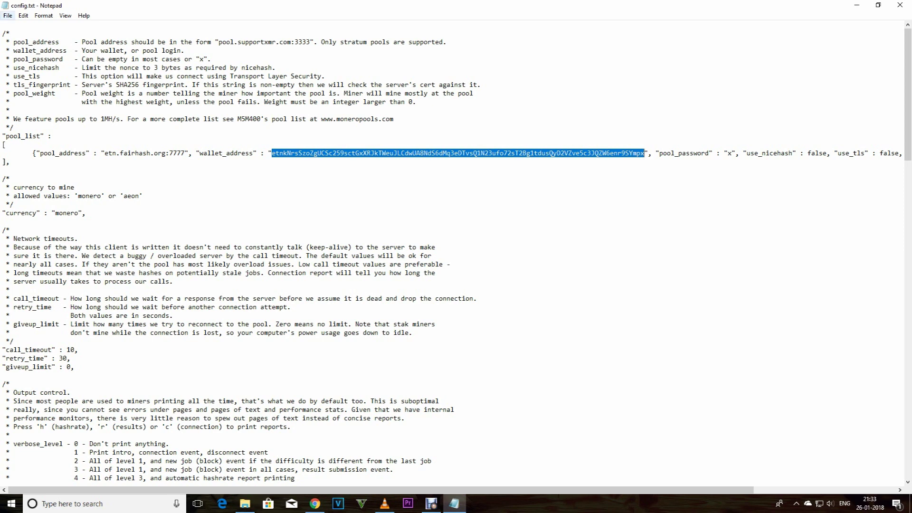
left_click(8, 15)
left_click(21, 96)
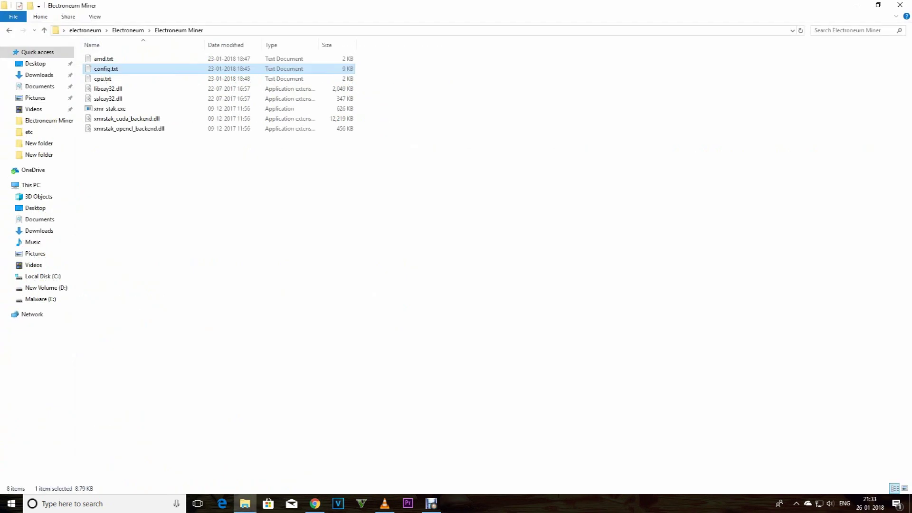
left_click(109, 108)
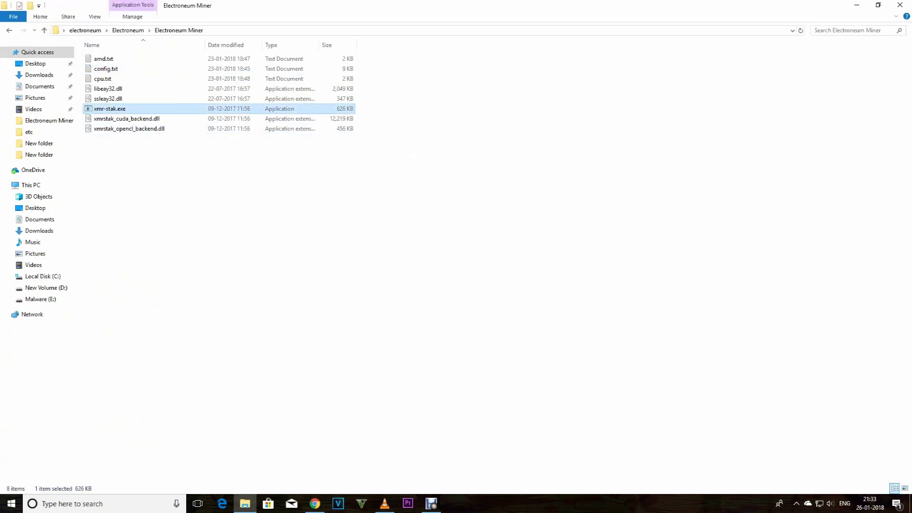
Close the Electroneum folder and open marlin.bat from the merlin folder in Notepad.
key("alt+Up")
left_click(900, 5)
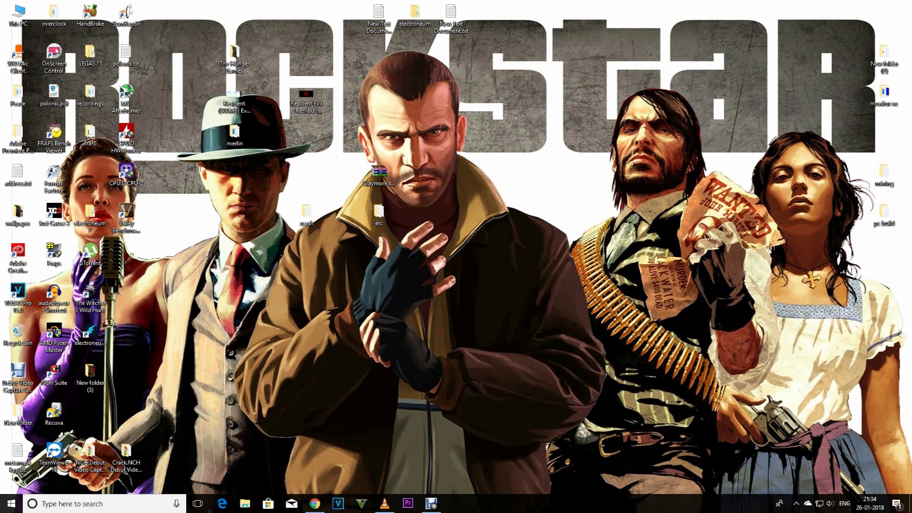
double_click(234, 133)
left_click_drag(276, 116, 223, 66)
left_click(237, 142)
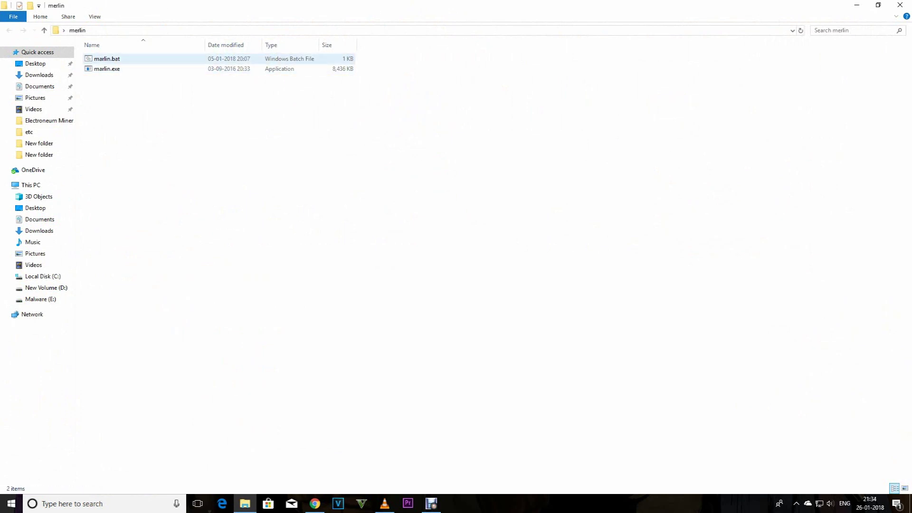
left_click(191, 59)
right_click(191, 61)
left_click(209, 79)
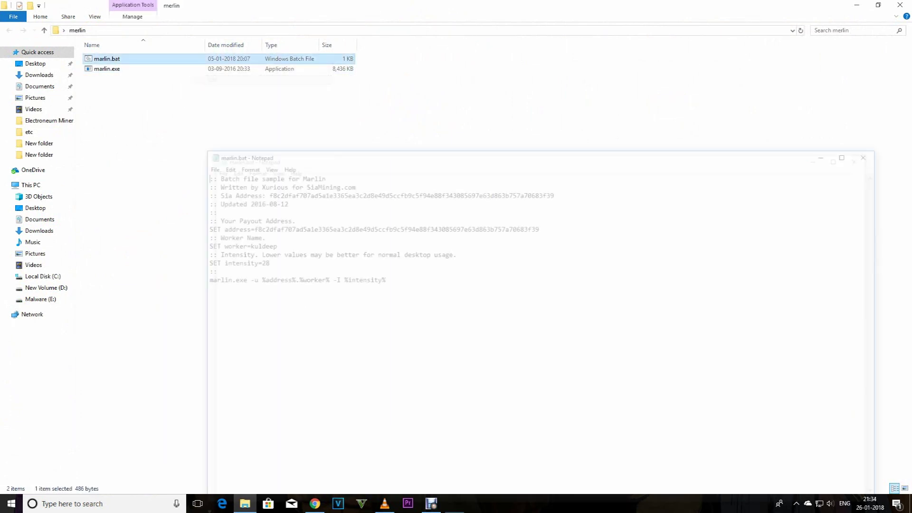
Review the Sia payout address and intensity 28, then close Notepad and the merlin folder.
double_click(273, 193)
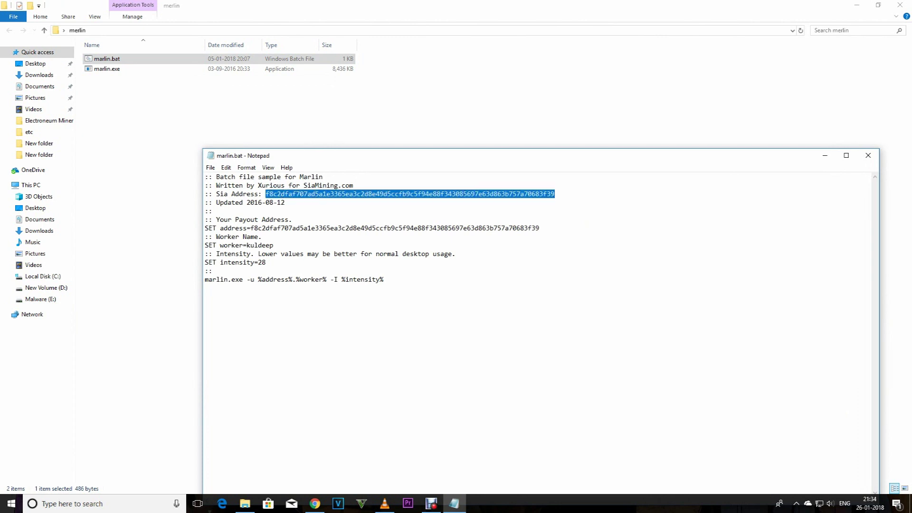
double_click(394, 228)
left_click(205, 288)
double_click(261, 262)
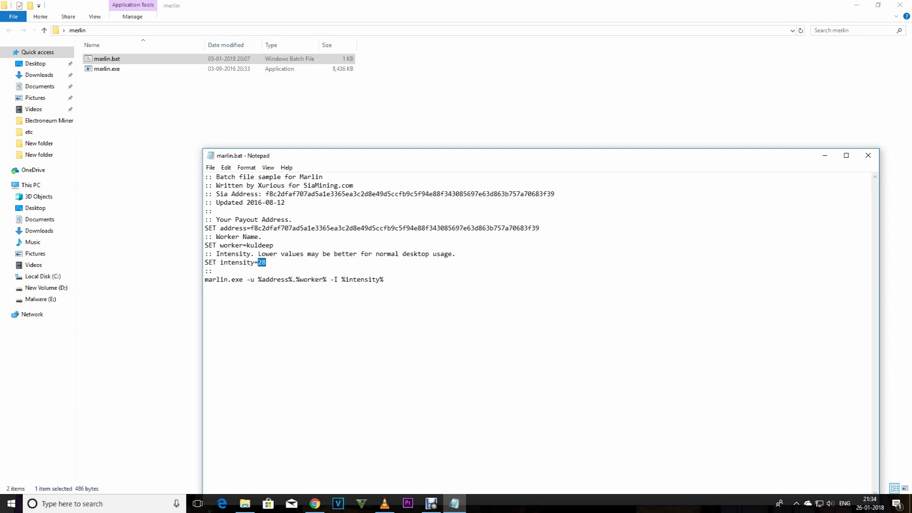
left_click(210, 168)
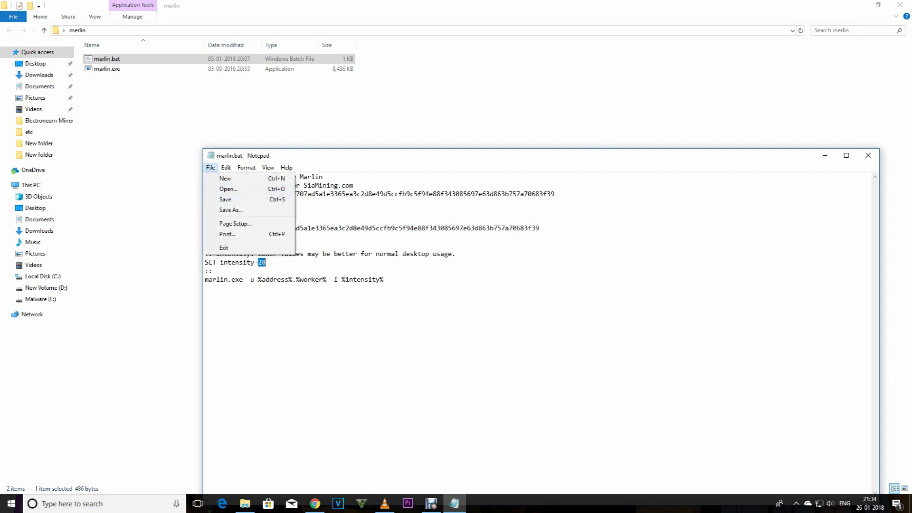
key("alt+F4")
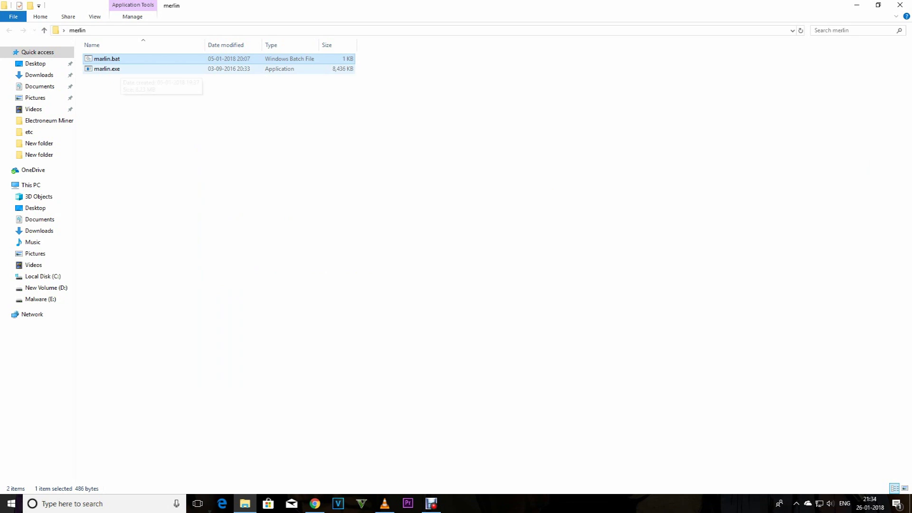
left_click(900, 4)
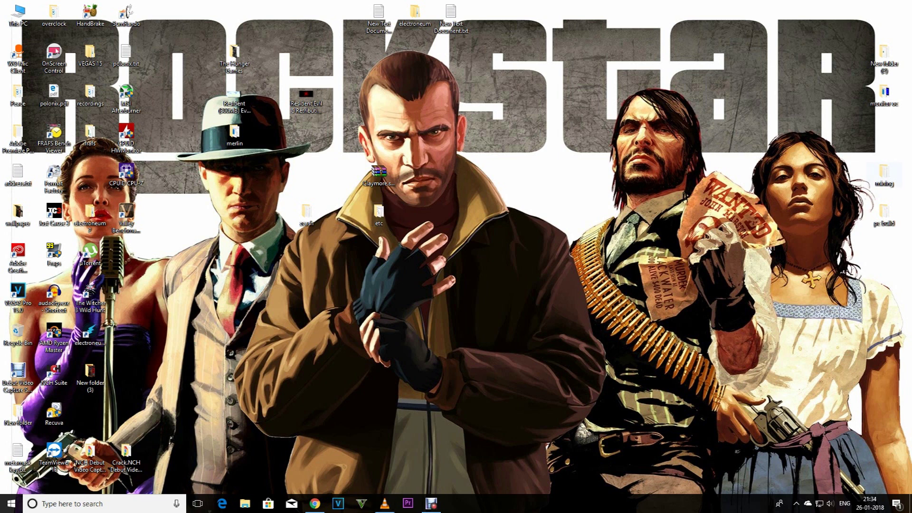
Open the mining folder and view stttt.bat in Notepad, then close it.
double_click(885, 176)
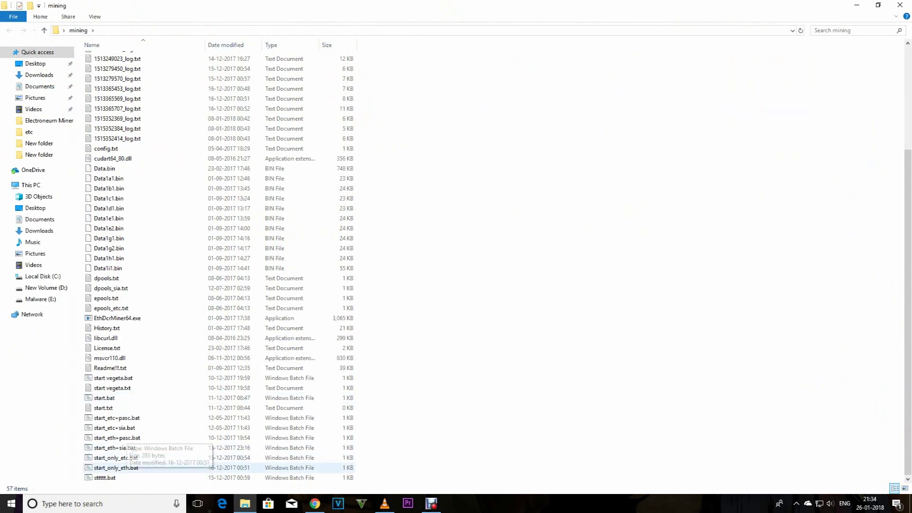
right_click(121, 476)
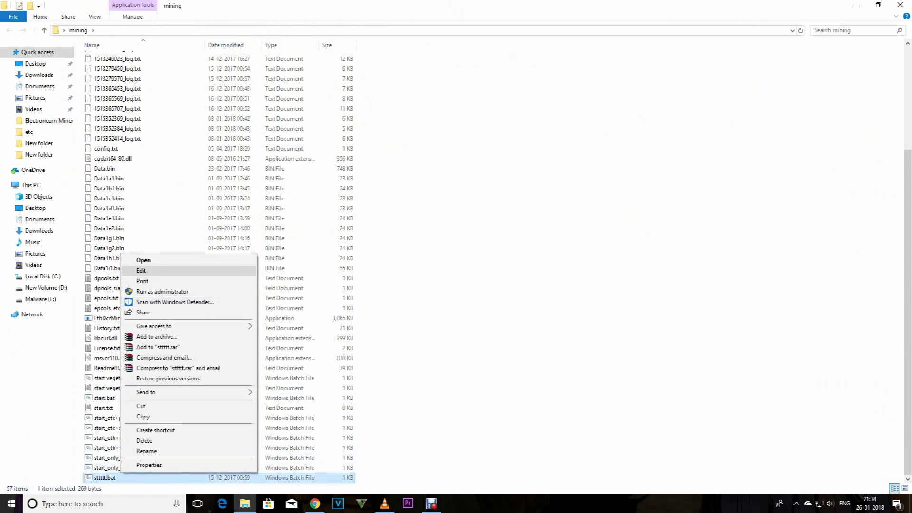
left_click(141, 270)
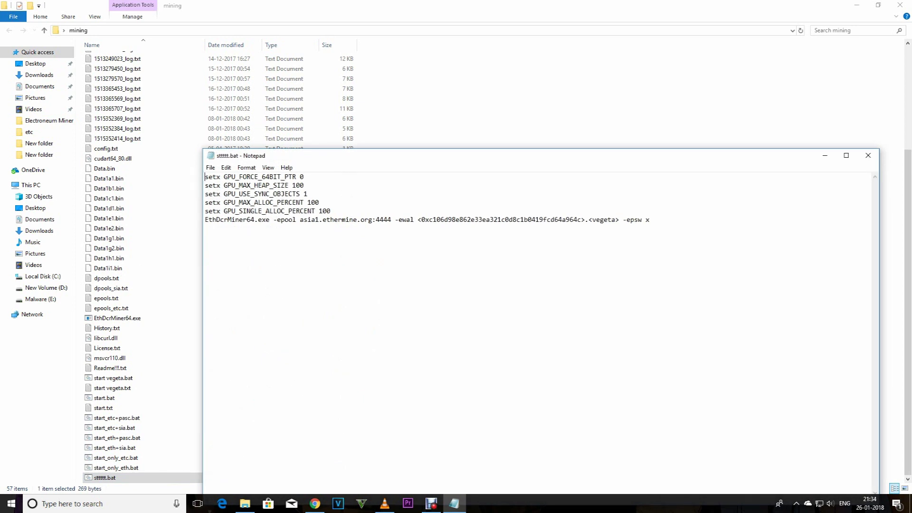
left_click(869, 156)
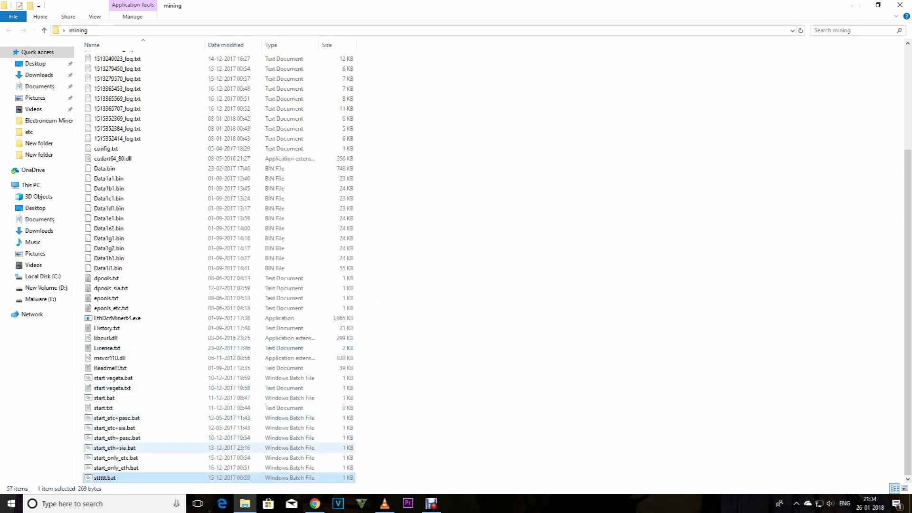
Copy the Ethereum wallet address from start_only_eth.bat in Notepad, then close the file.
right_click(124, 468)
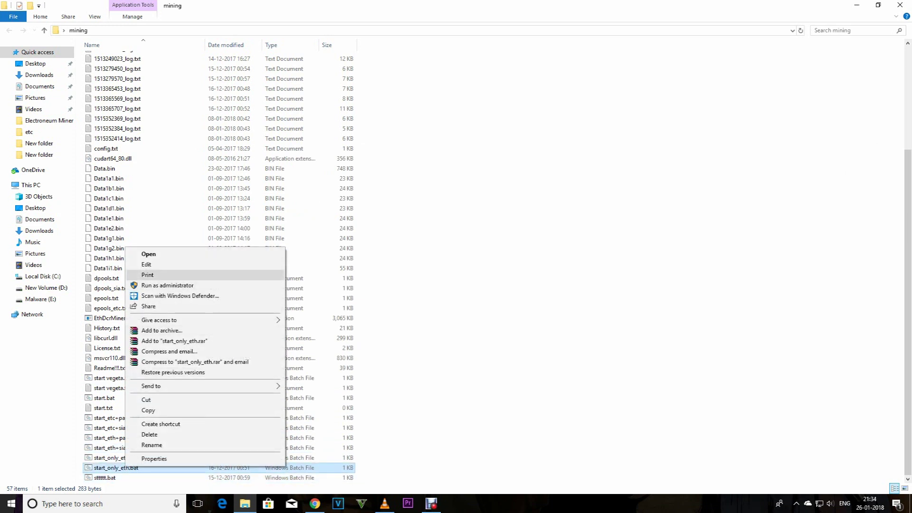
left_click(148, 264)
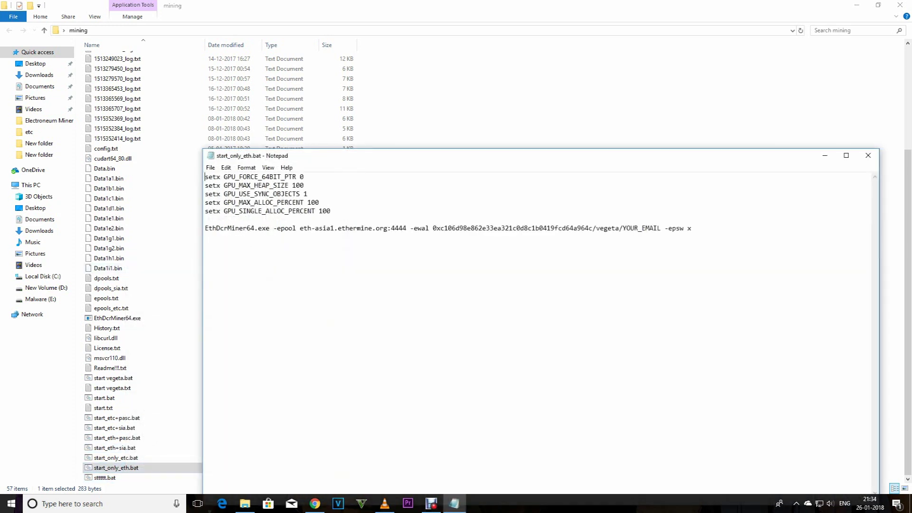
left_click_drag(433, 229, 593, 228)
right_click(565, 230)
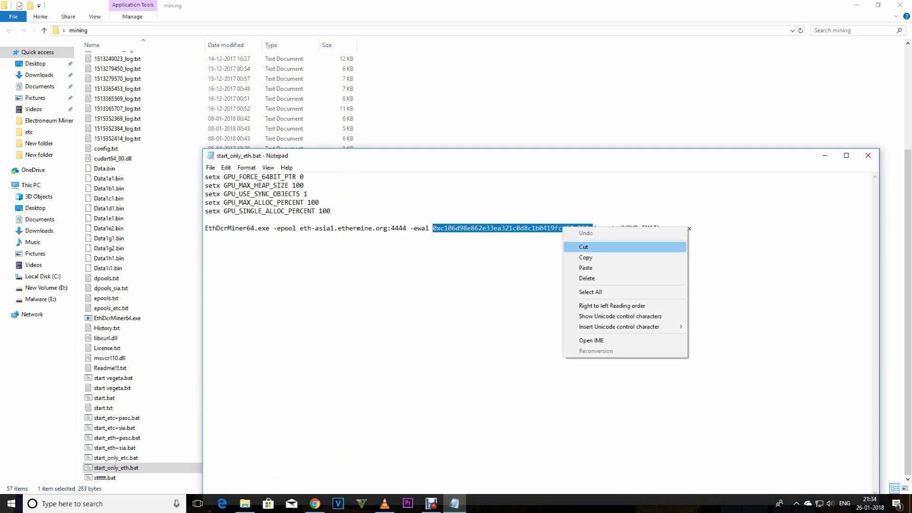
left_click(586, 257)
left_click(868, 155)
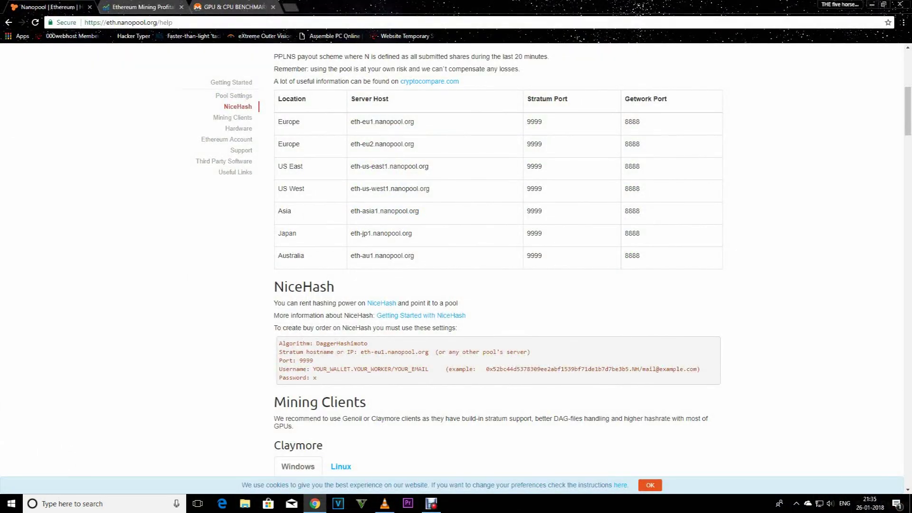
Go back from the help page and open Nanopool's Ethereum pool at eth.nanopool.org.
scroll(456, 266, "up", 7)
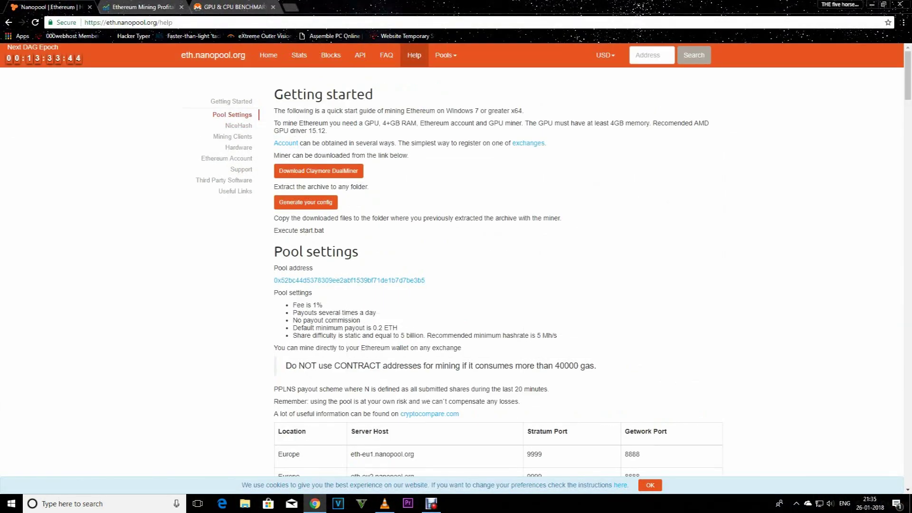
key("alt+Left")
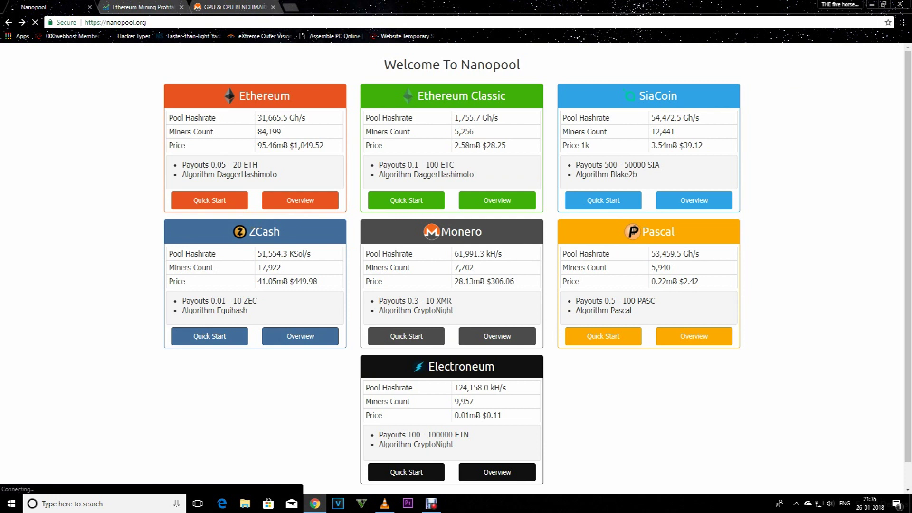
left_click(264, 96)
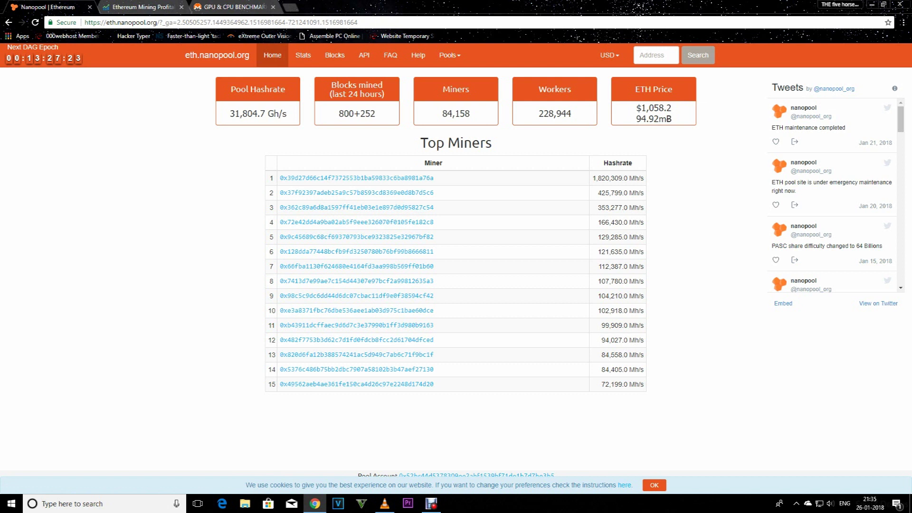
Search Nanopool for the pasted Ethereum wallet address, get 'Account not found', and go back.
left_click(655, 55)
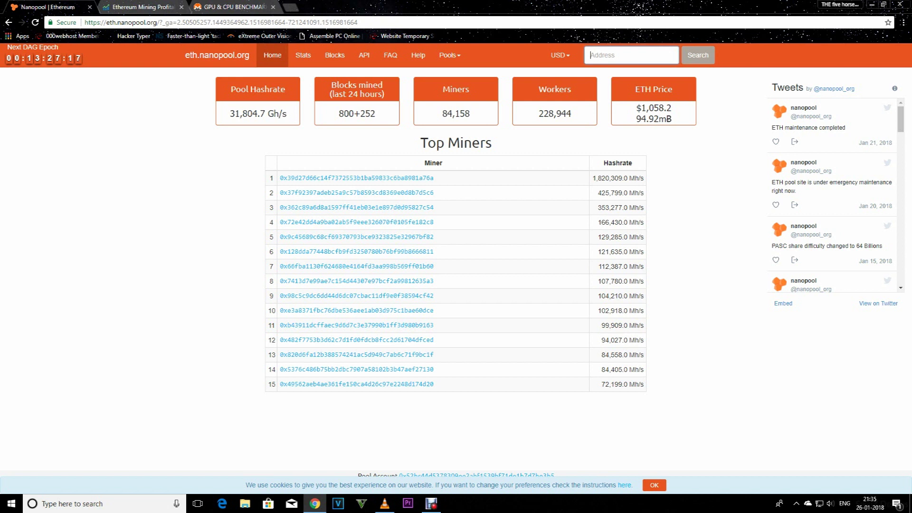
right_click(634, 57)
left_click(642, 117)
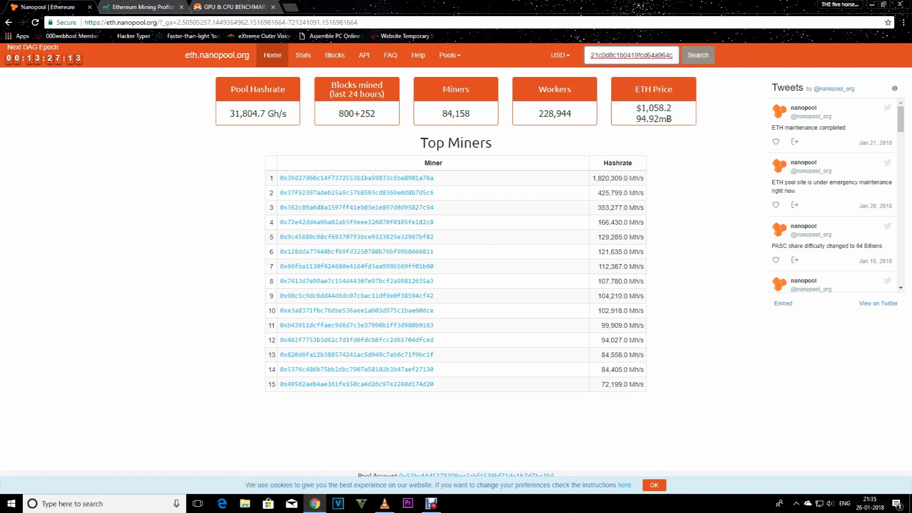
key("Return")
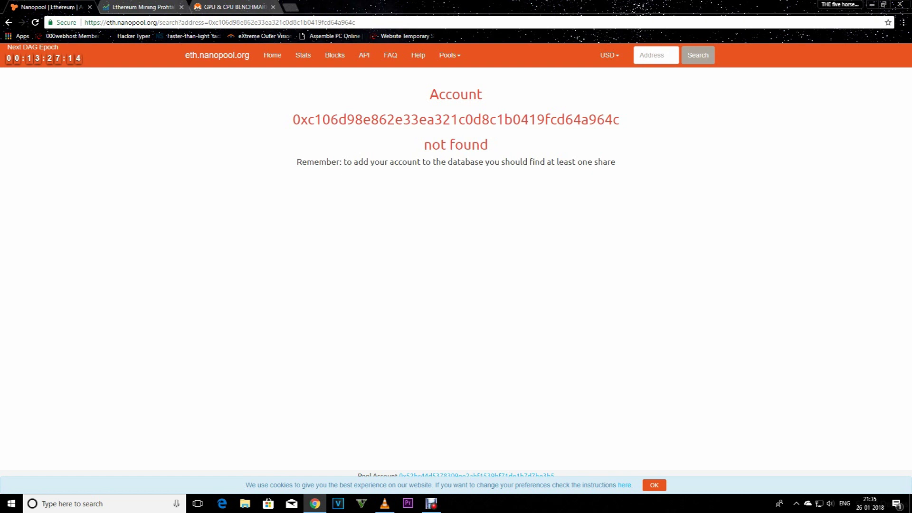
key("alt+Left")
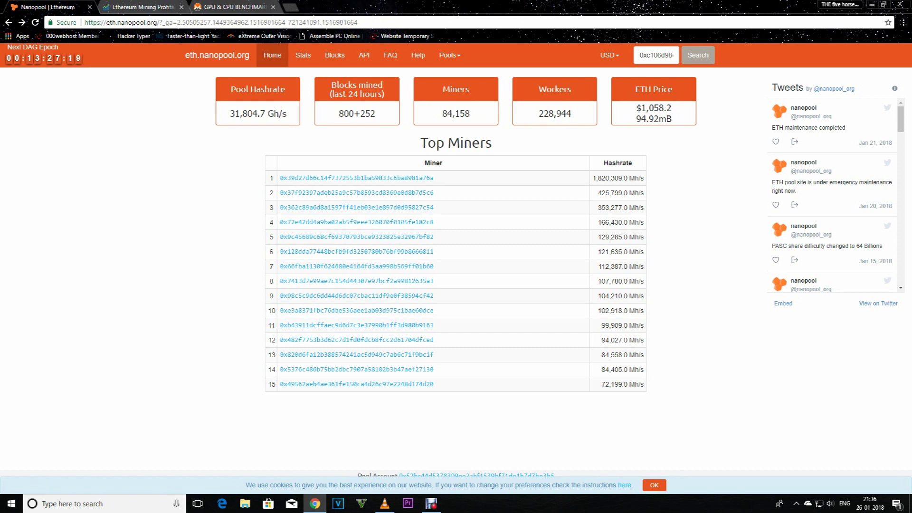
key("alt+f")
key("Escape")
Close the GPU benchmark tab and open etn.fairhash.org in a new tab.
left_click(256, 7)
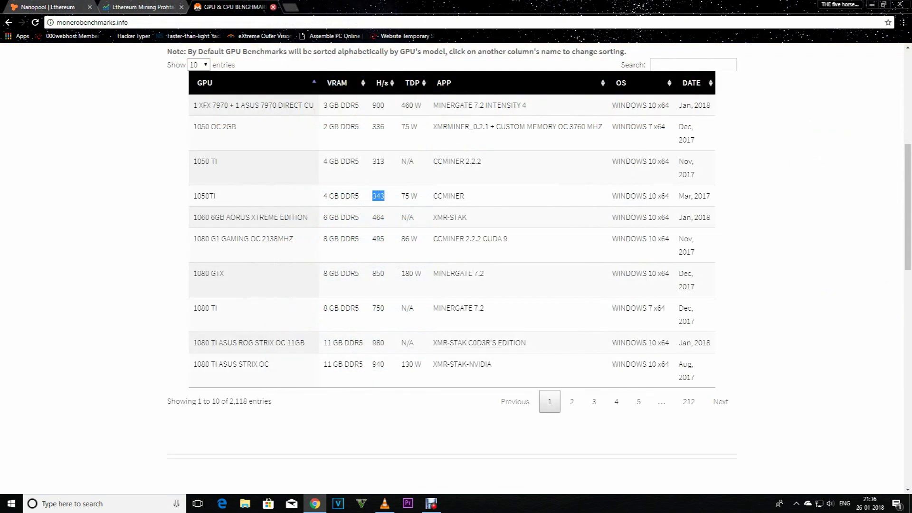
left_click(273, 7)
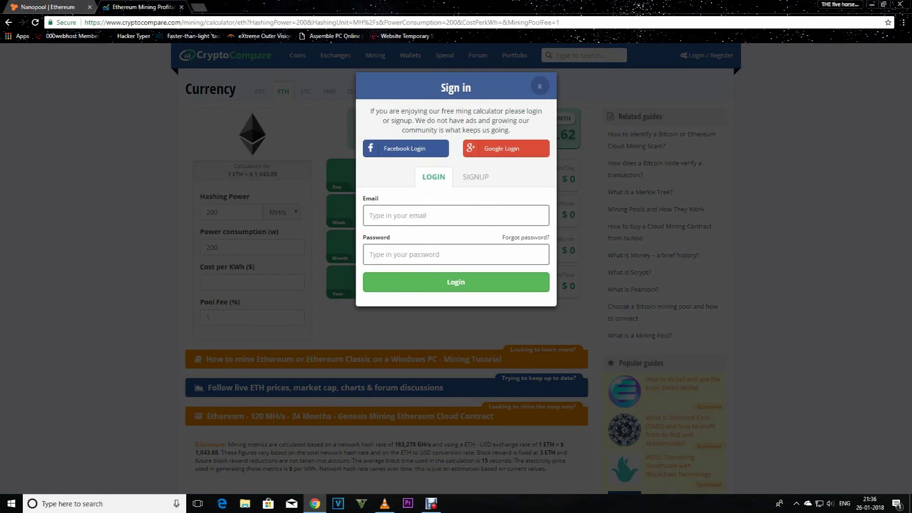
key("Escape")
key("ctrl+t")
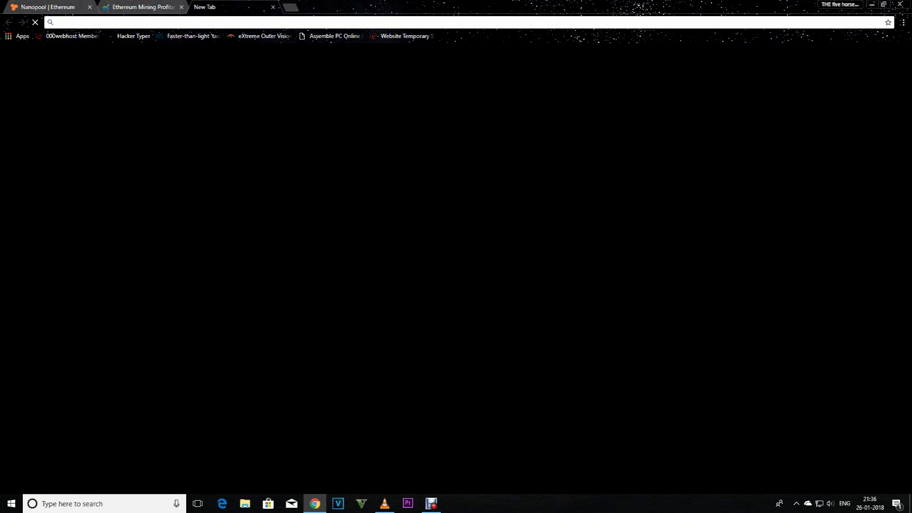
type("facebook.com/PCwalegamer/")
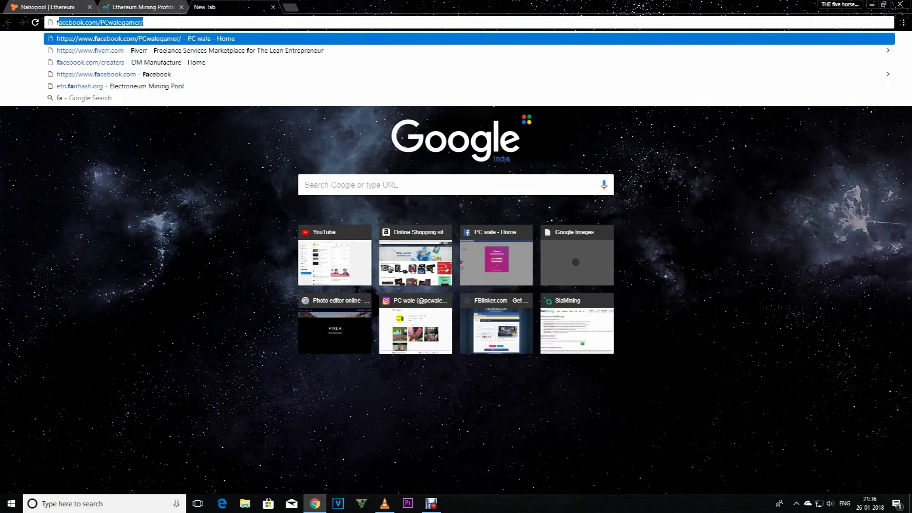
key("Down")
key("Down")
key("Down")
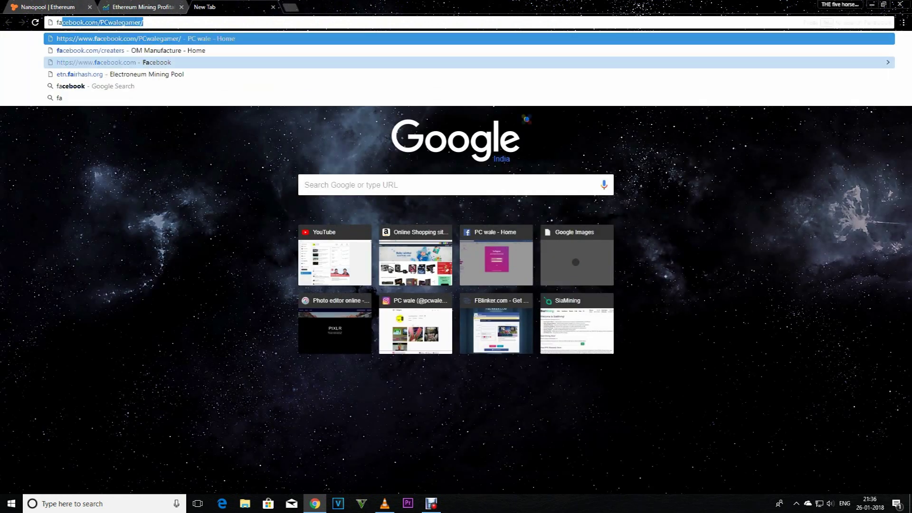
key("Return")
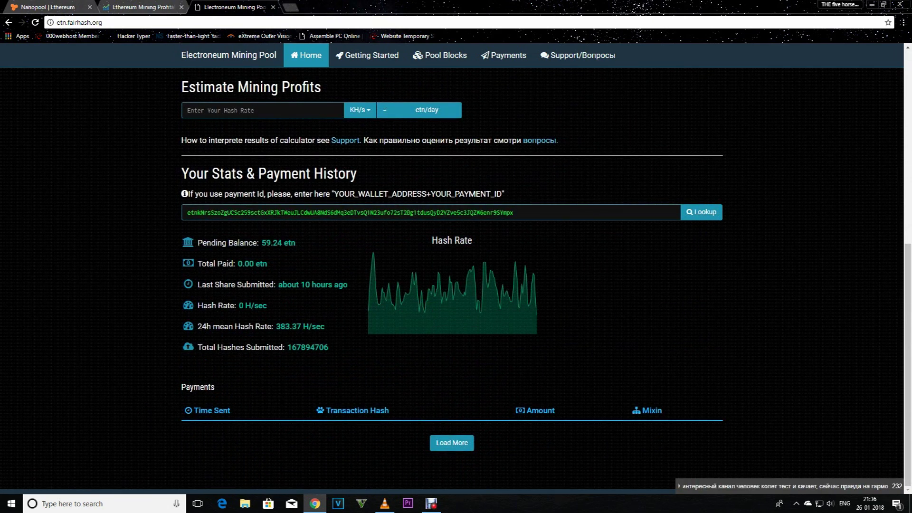
Check the wallet address and the 59.24 etn pending balance on the Electroneum pool stats.
left_click_drag(267, 243, 289, 243)
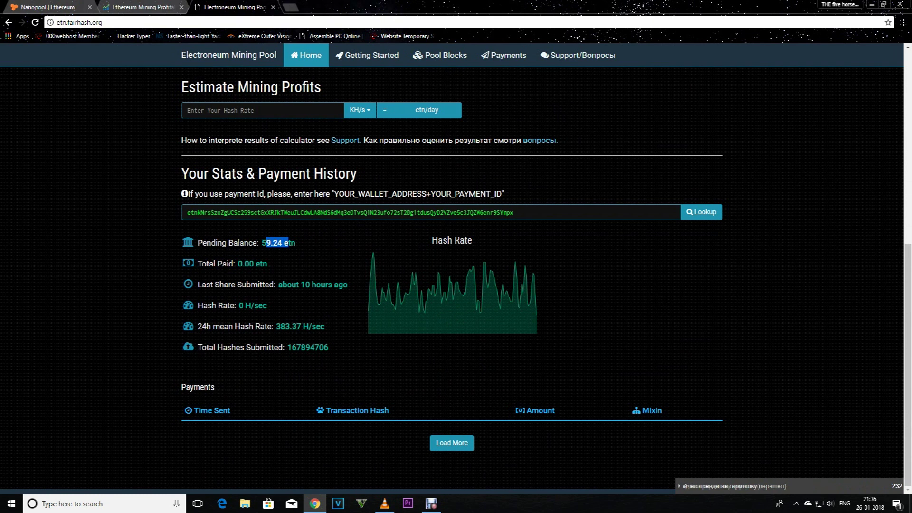
left_click_drag(516, 213, 186, 212)
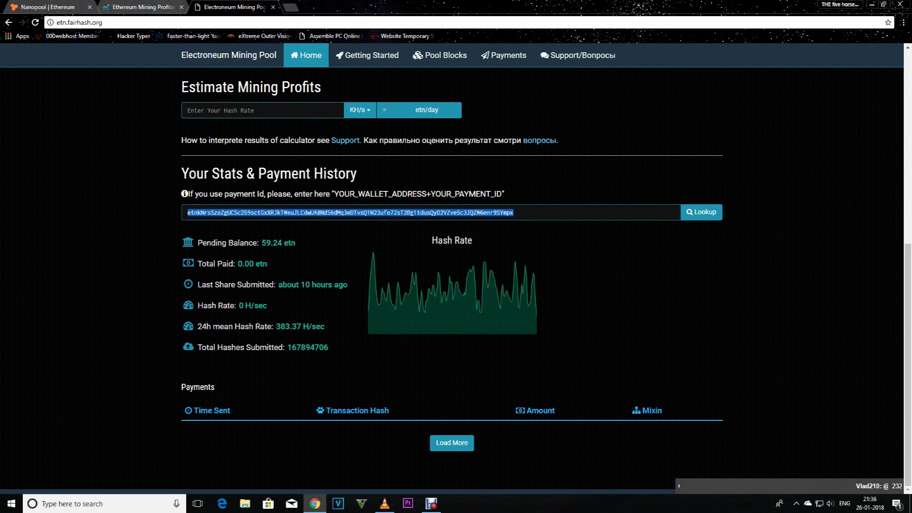
left_click(185, 213)
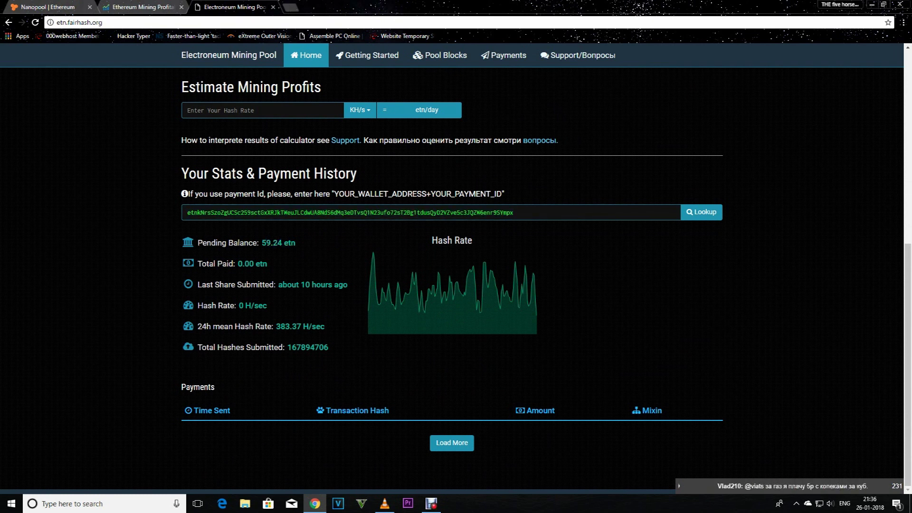
left_click_drag(296, 243, 259, 242)
left_click(259, 243)
scroll(259, 243, "up", 6)
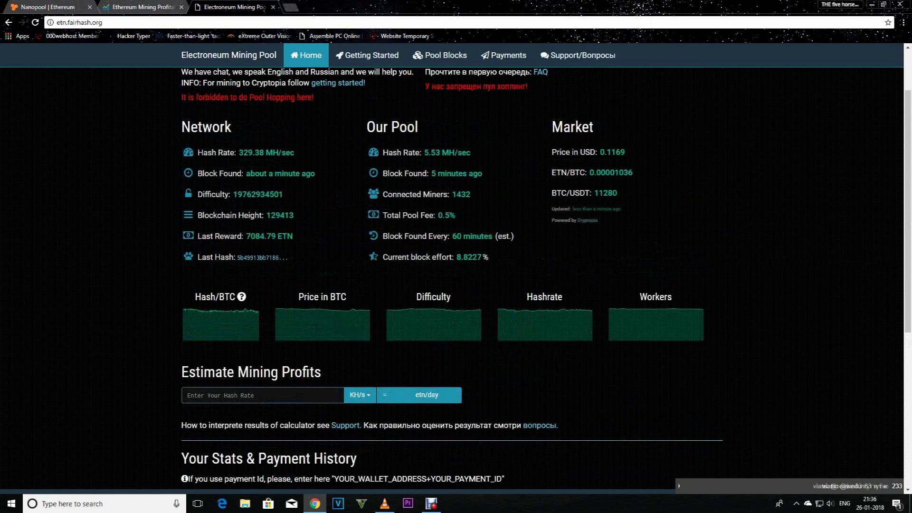
scroll(457, 285, "up", 2)
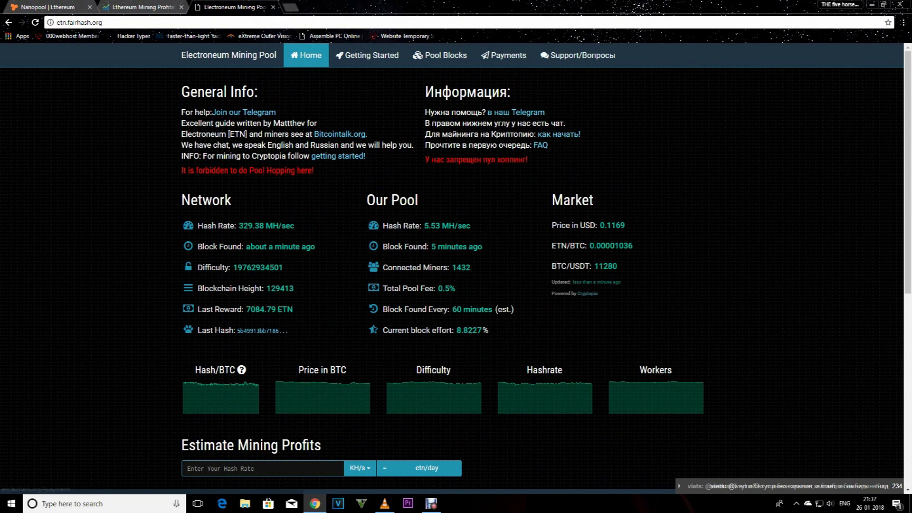
scroll(266, 404, "down", 7)
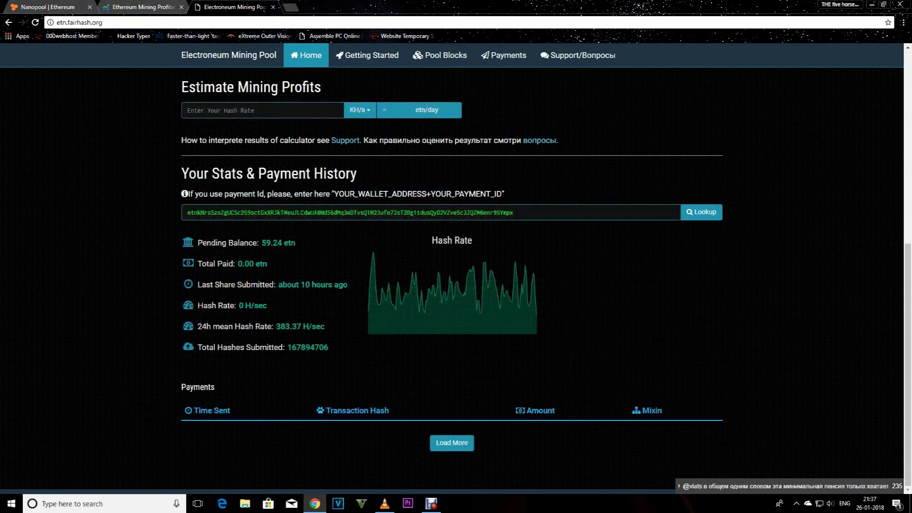
mouse_move(482, 311)
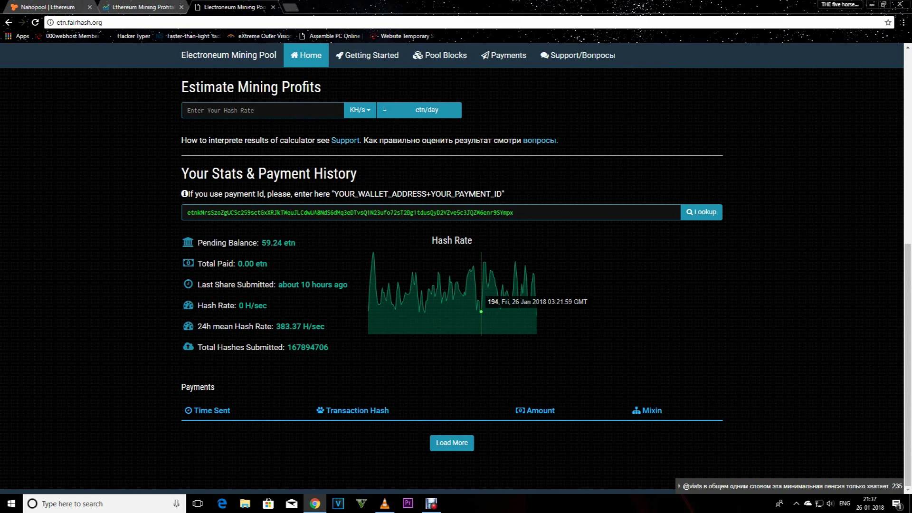
left_click_drag(265, 243, 295, 243)
Load SiaMining's welcome page in a new tab, then minimise Chrome.
key("ctrl+t")
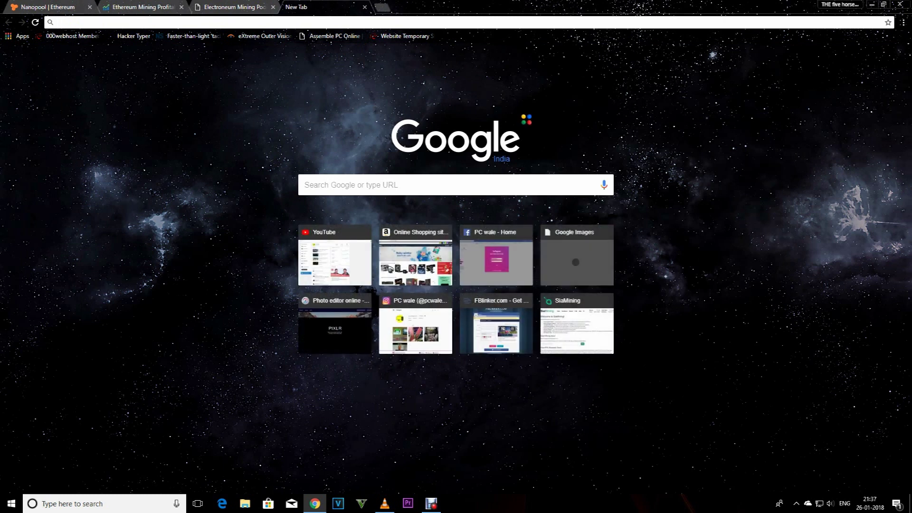
left_click(577, 330)
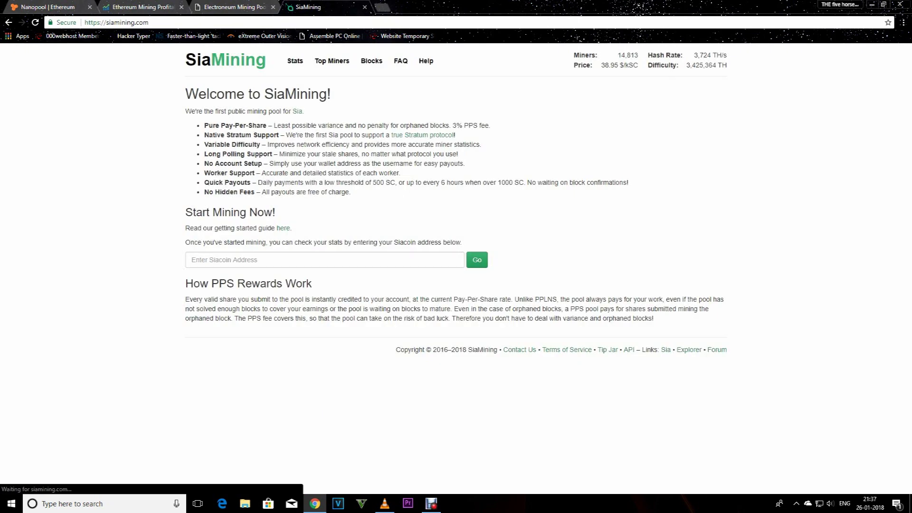
left_click(192, 260)
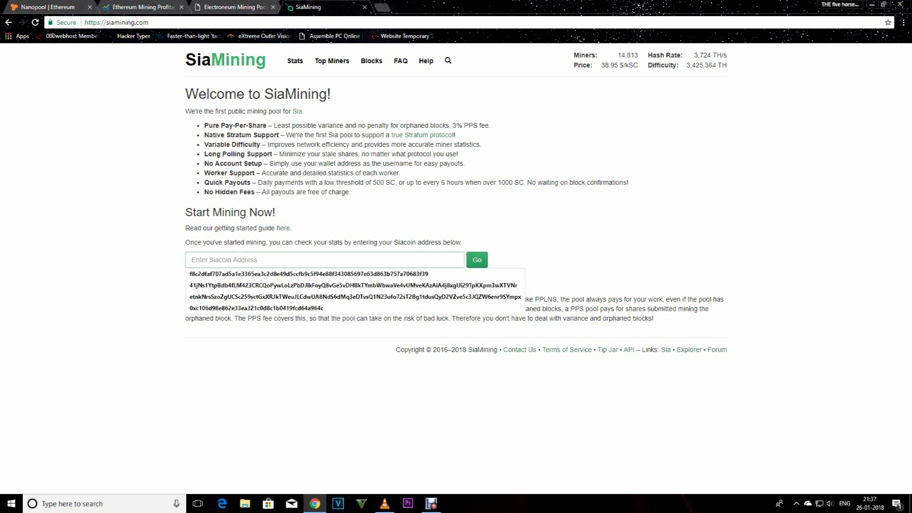
left_click(872, 4)
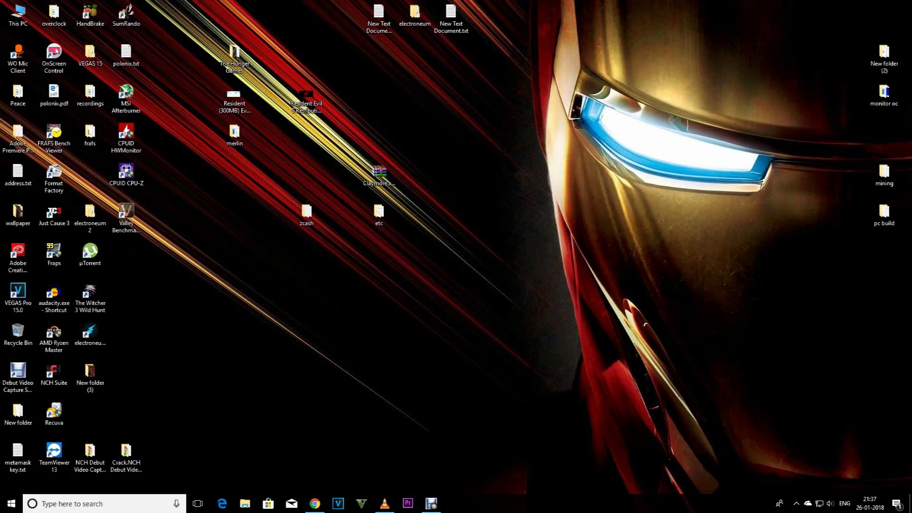
Open the merlin folder; marlin.bat gets printed by mistake, so cancel the print.
double_click(234, 136)
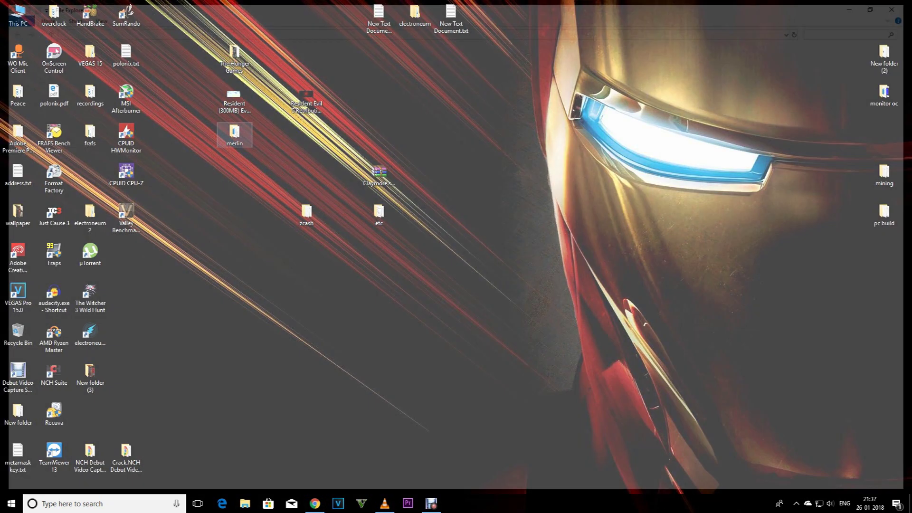
left_click(166, 59)
right_click(167, 59)
left_click(189, 86)
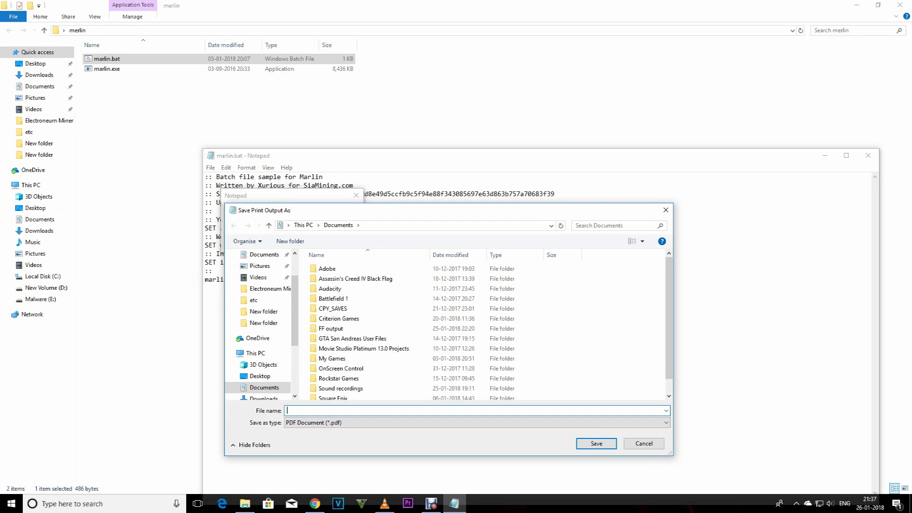
left_click(666, 210)
key("Return")
Copy the Sia address from line 3 of marlin.bat in Notepad and return to Chrome.
right_click(170, 58)
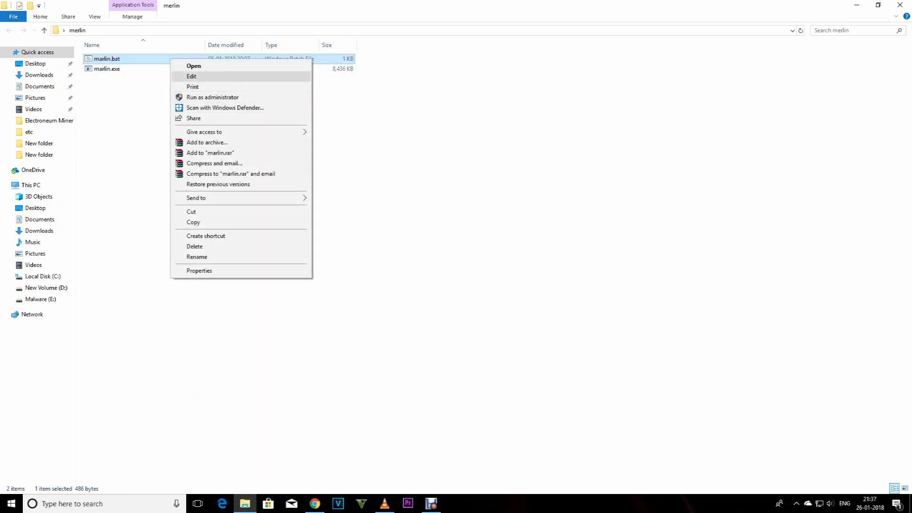
left_click(190, 76)
left_click_drag(265, 194, 555, 194)
right_click(532, 194)
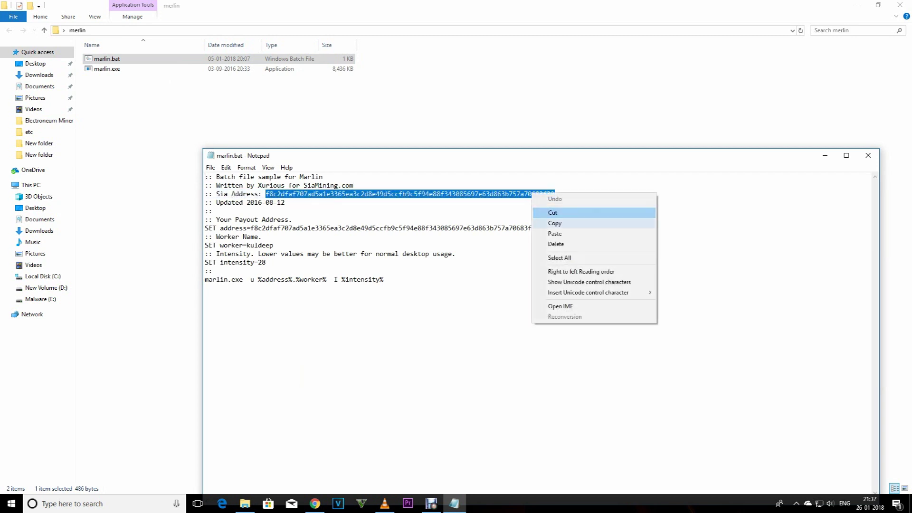
left_click(554, 223)
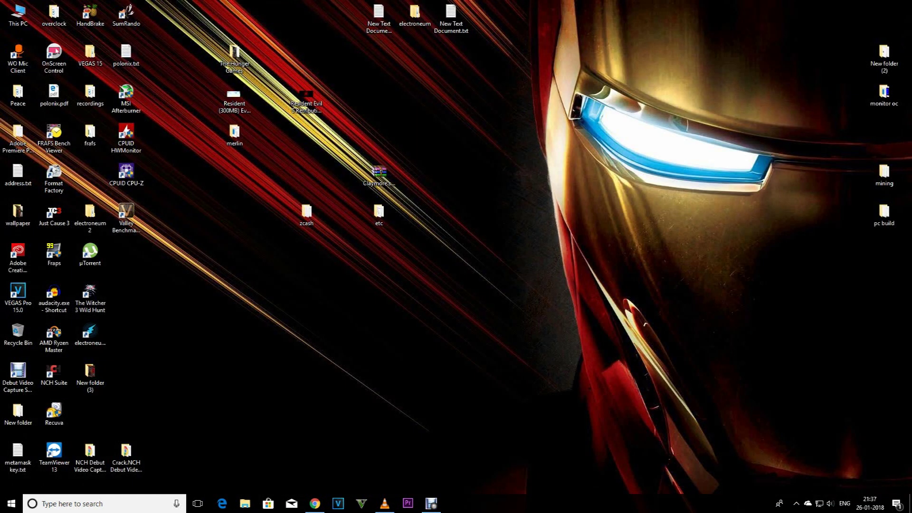
left_click(315, 504)
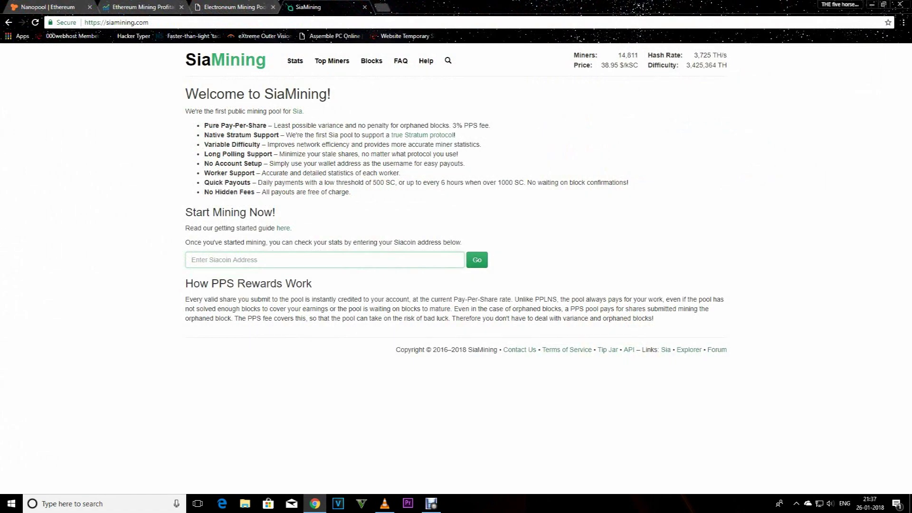
Paste the Sia address into SiaMining, view the 30.58 SC unpaid balance, and close the tab.
right_click(319, 264)
left_click(333, 318)
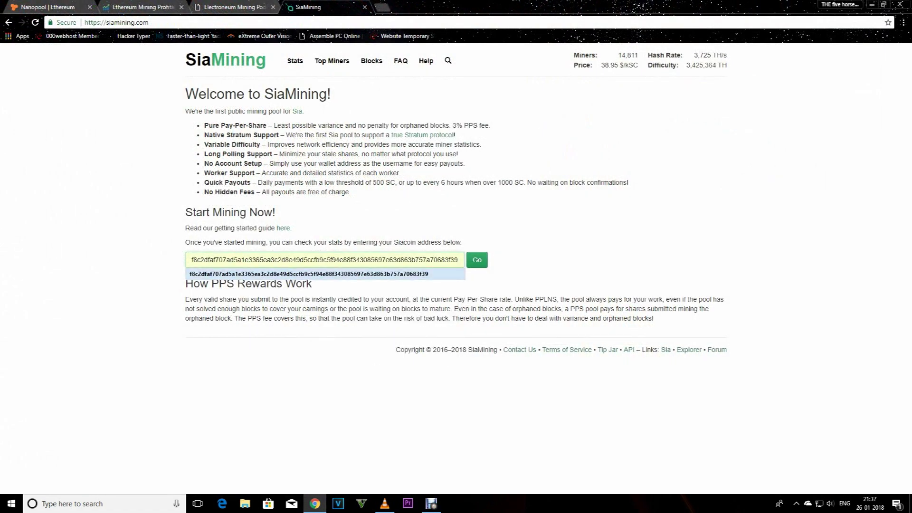
key("Return")
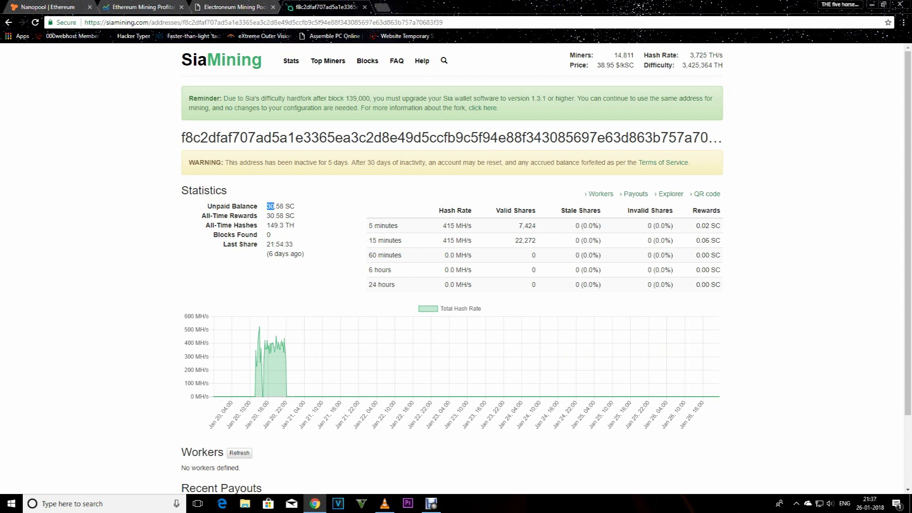
left_click_drag(267, 206, 295, 207)
left_click(365, 7)
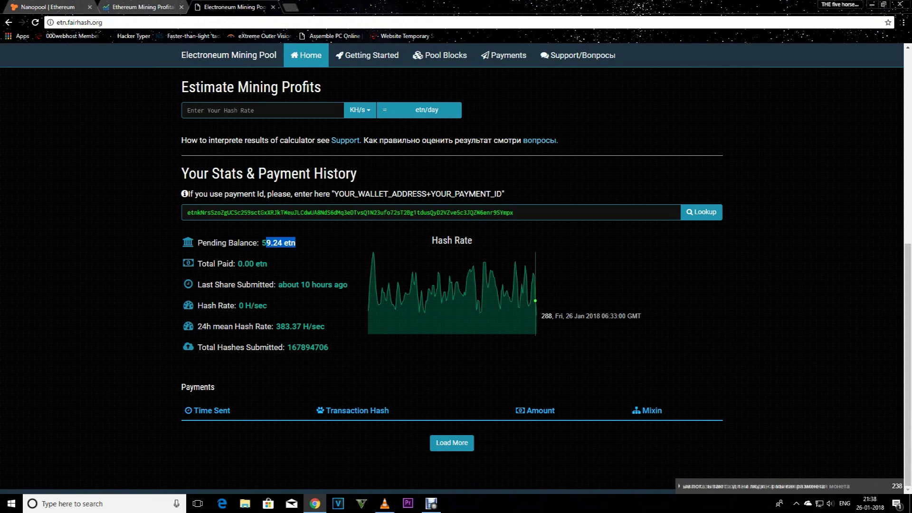
left_click_drag(297, 243, 196, 243)
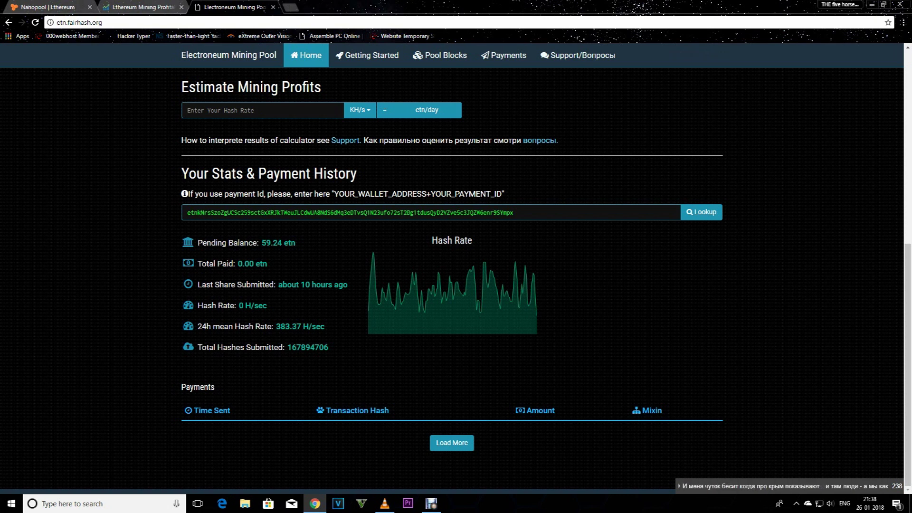
left_click_drag(258, 243, 295, 243)
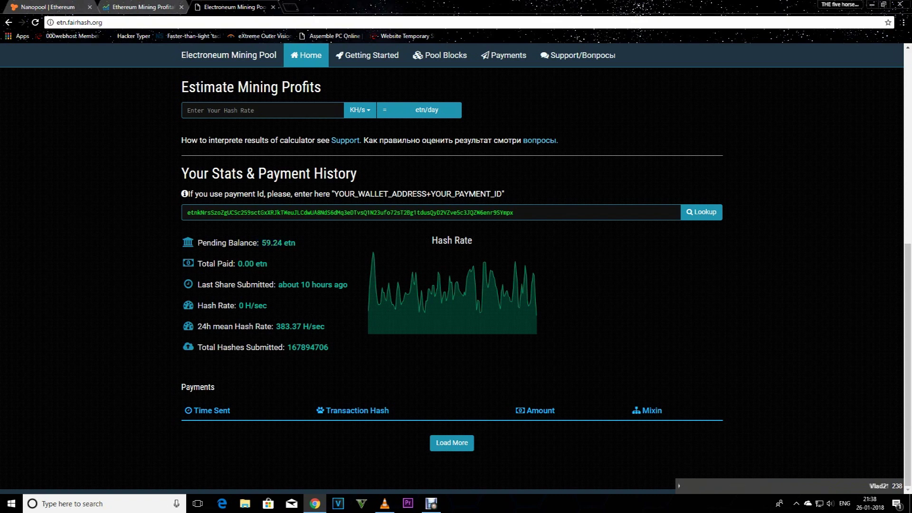
Open poloniex.com in a new tab and pass the reCAPTCHA check.
key("ctrl+t")
type("poo")
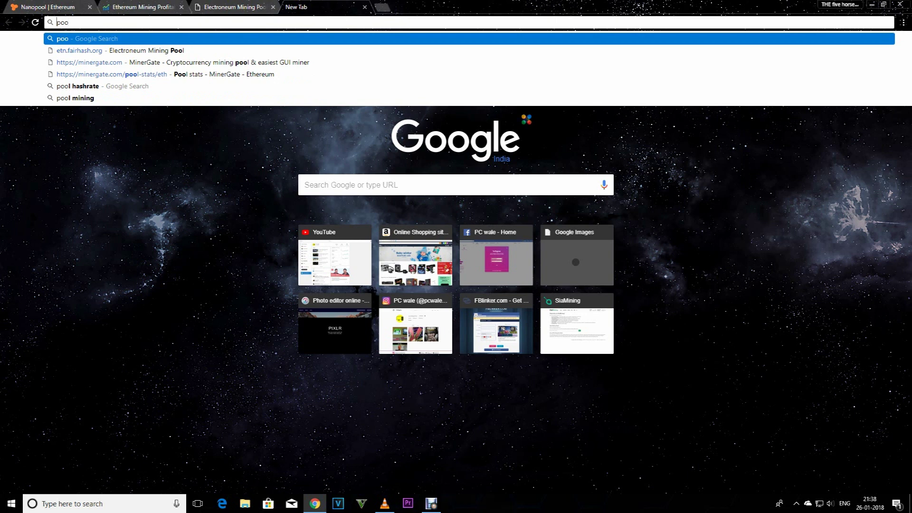
key("BackSpace")
type("loniex.com")
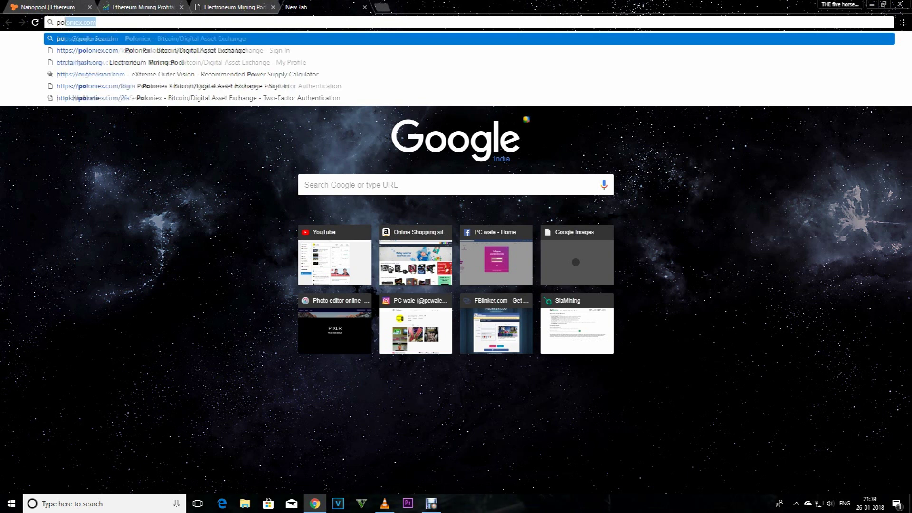
key("Return")
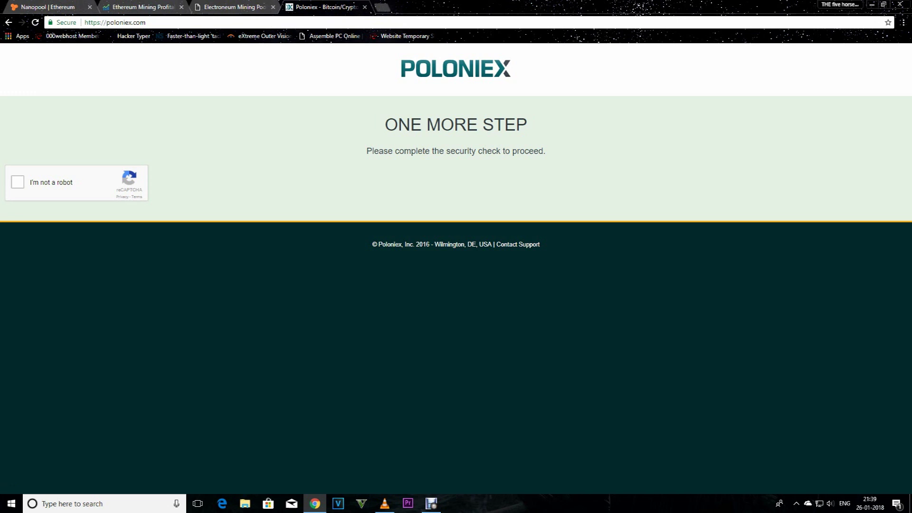
left_click(18, 182)
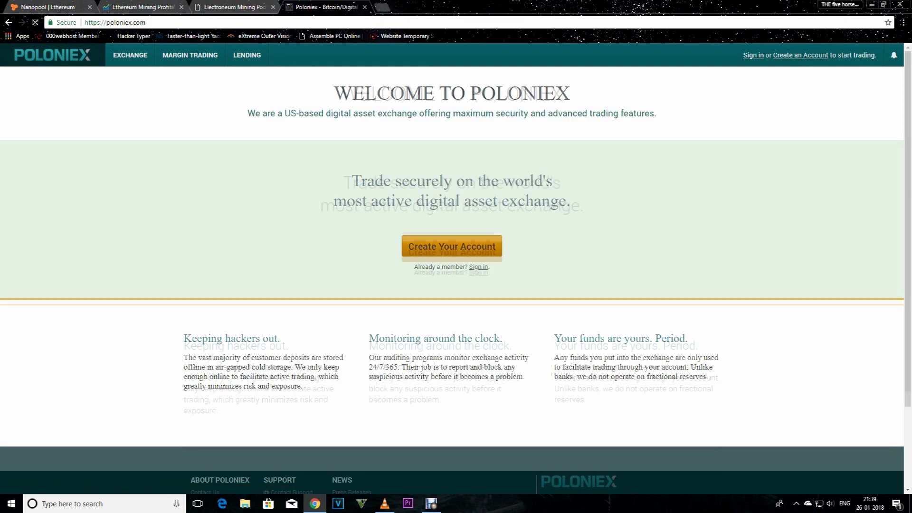
Sign in to Poloniex and submit the six-digit two-factor authentication code.
left_click(479, 272)
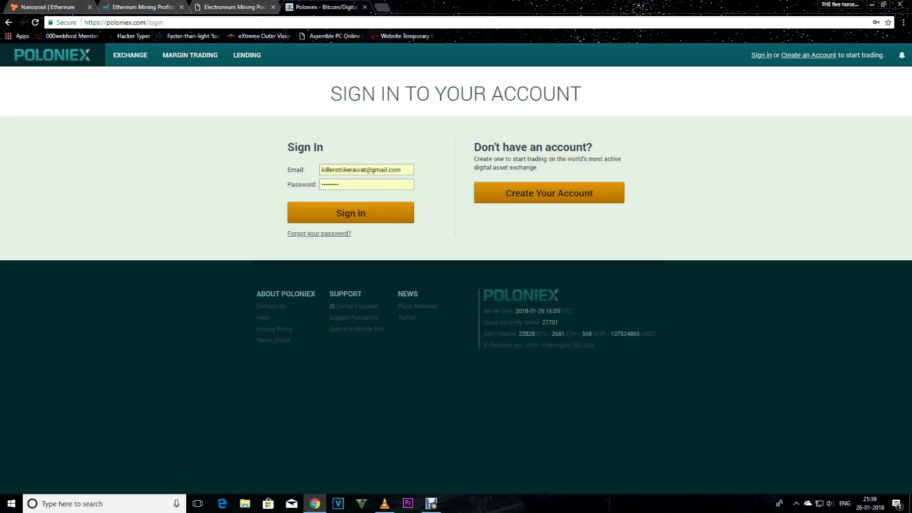
key("Return")
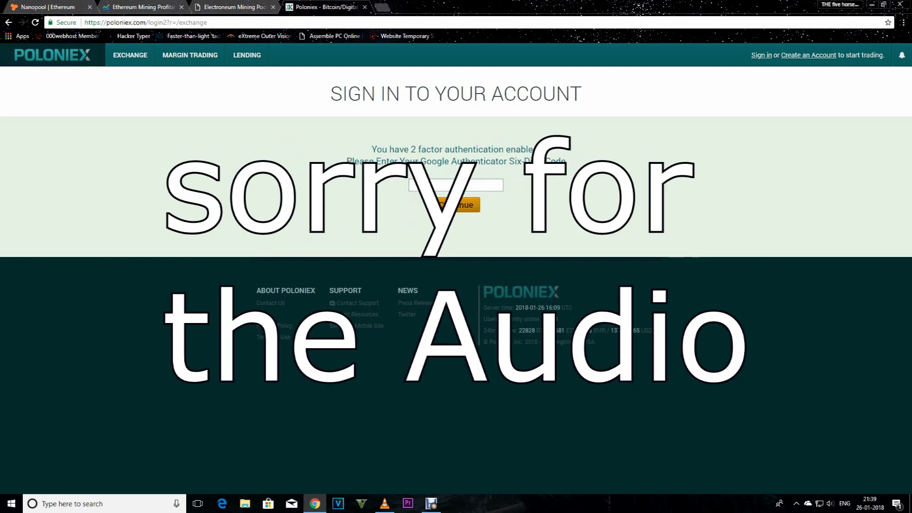
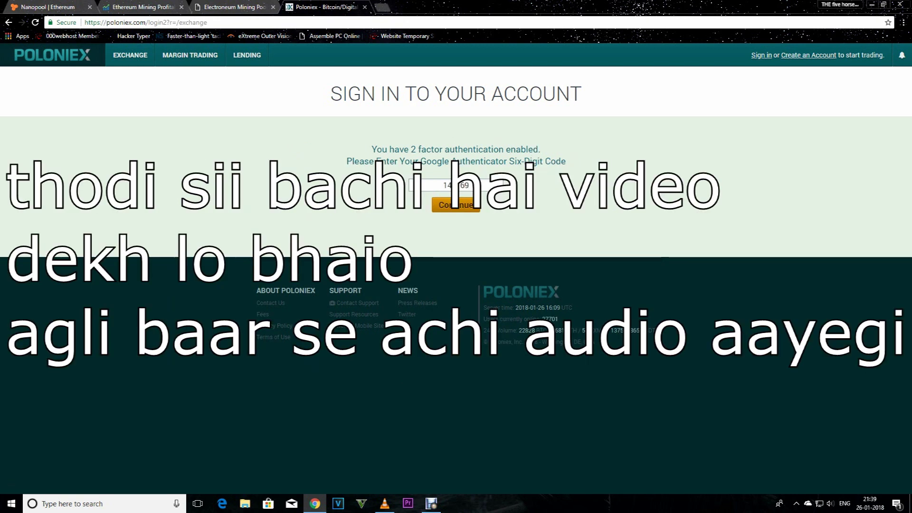
key("Return")
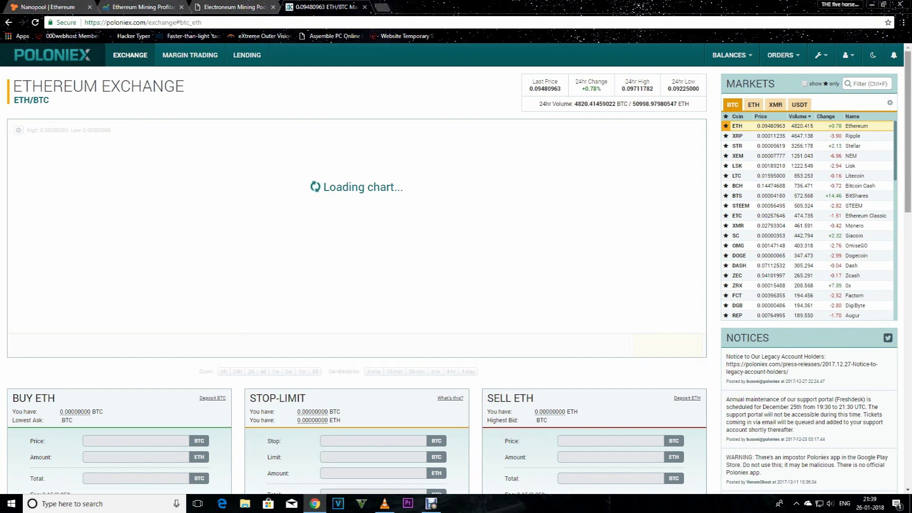
left_click(904, 23)
left_click(904, 22)
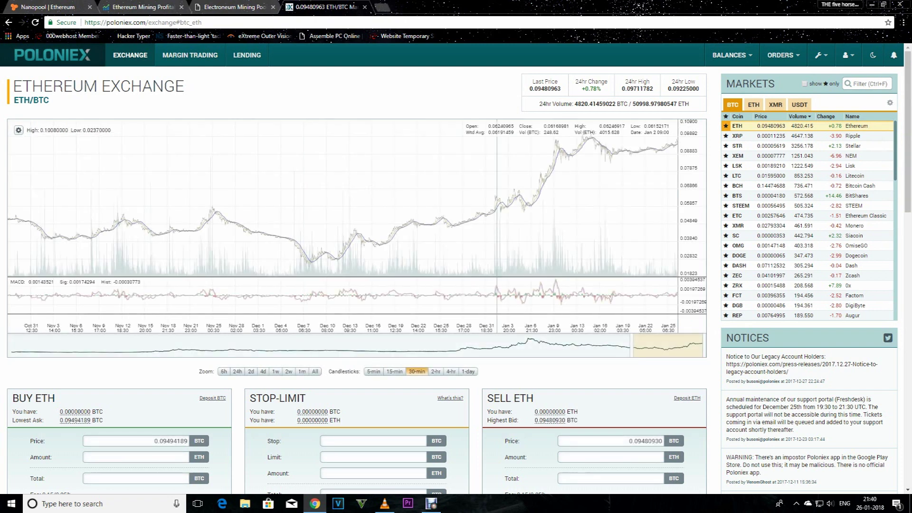
scroll(497, 204, "down", 3)
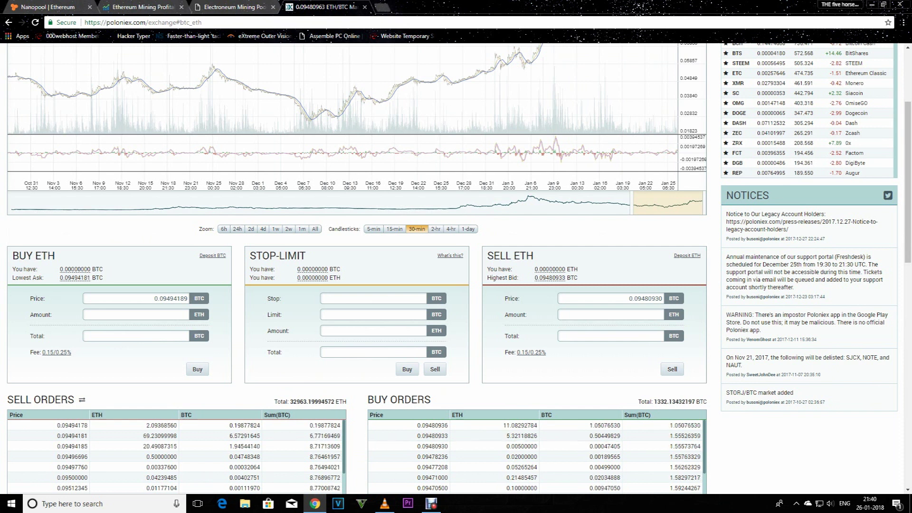
mouse_move(315, 504)
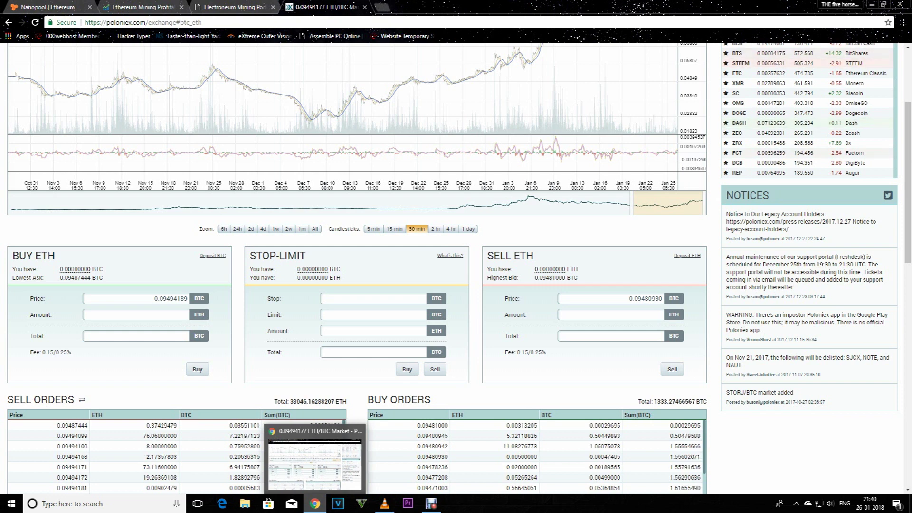
scroll(356, 237, "up", 1)
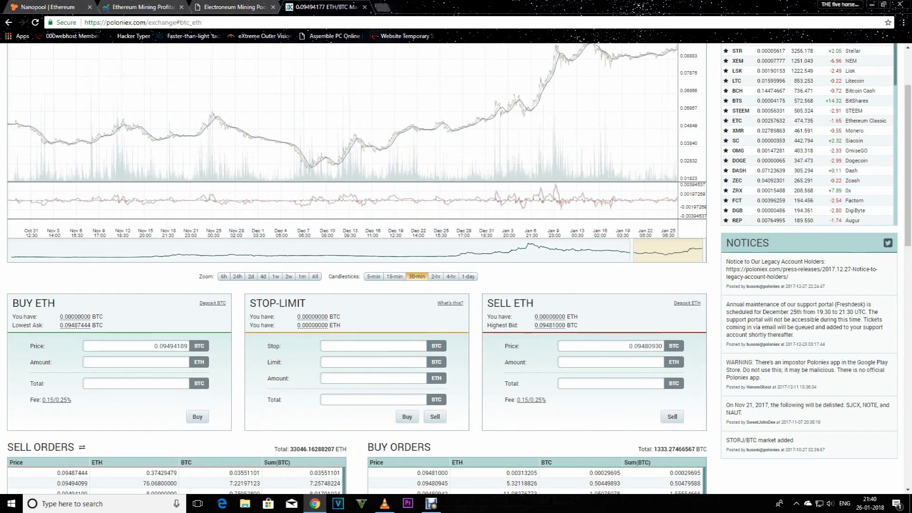
scroll(356, 245, "up", 2)
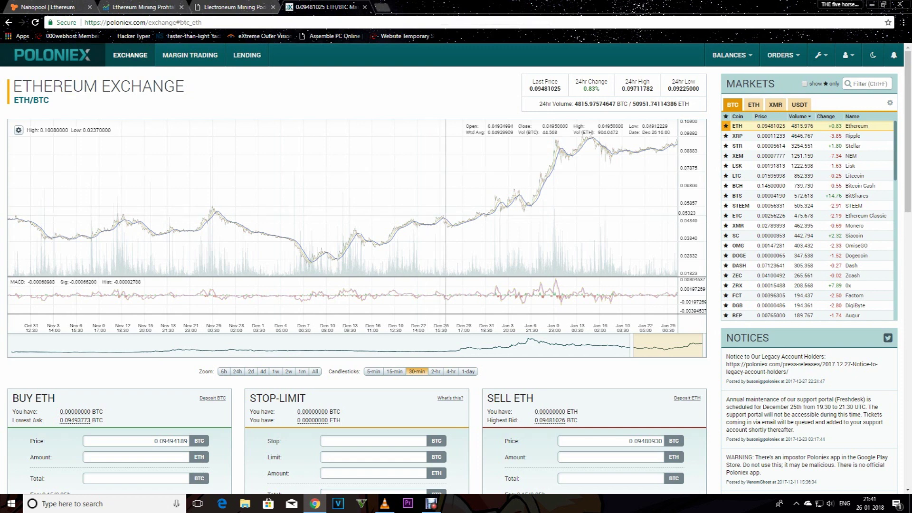
Review the ETH/BTC order tables, then close the Poloniex tab to return to the Electroneum pool stats.
scroll(445, 216, "down", 3)
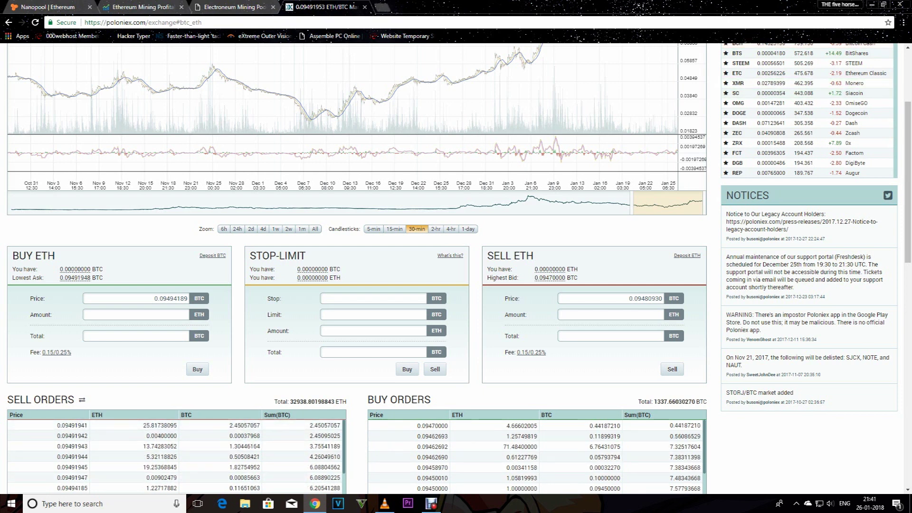
scroll(353, 215, "up", 3)
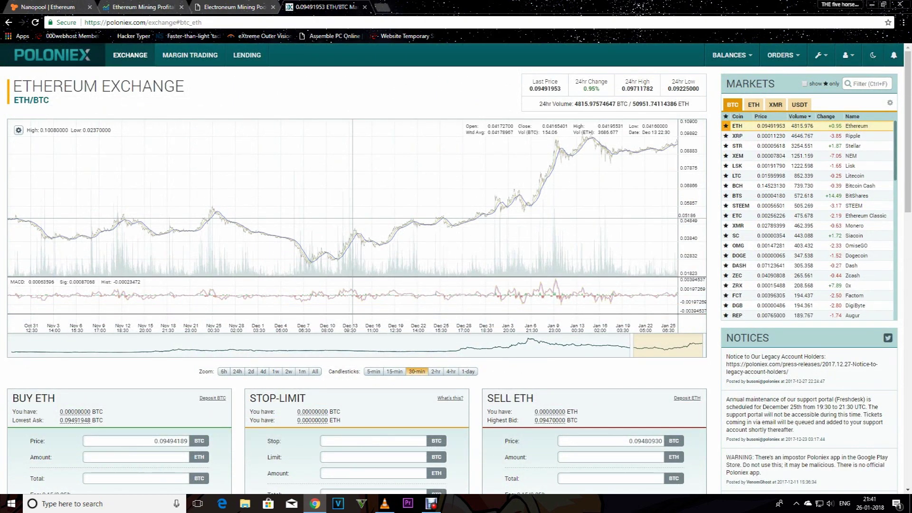
left_click(365, 7)
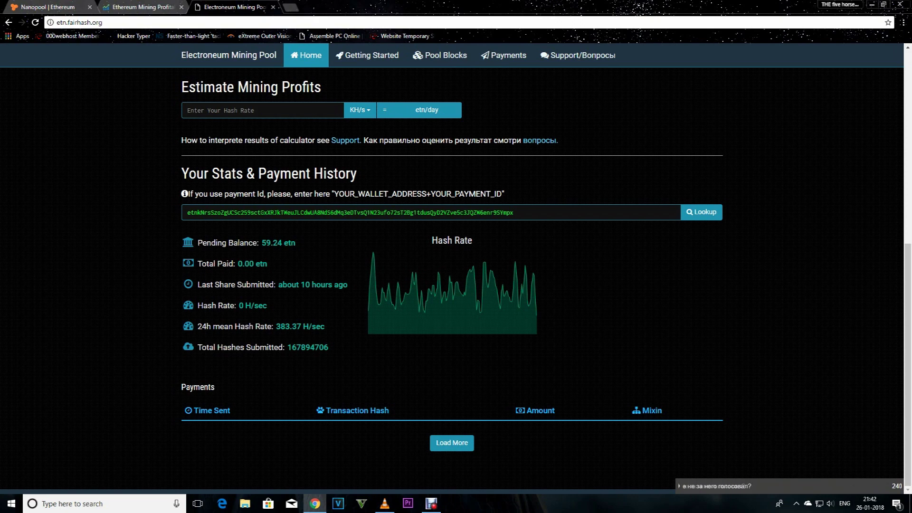
In a new tab, search Google for 'zebpay' using the suggested completion.
key("ctrl+t")
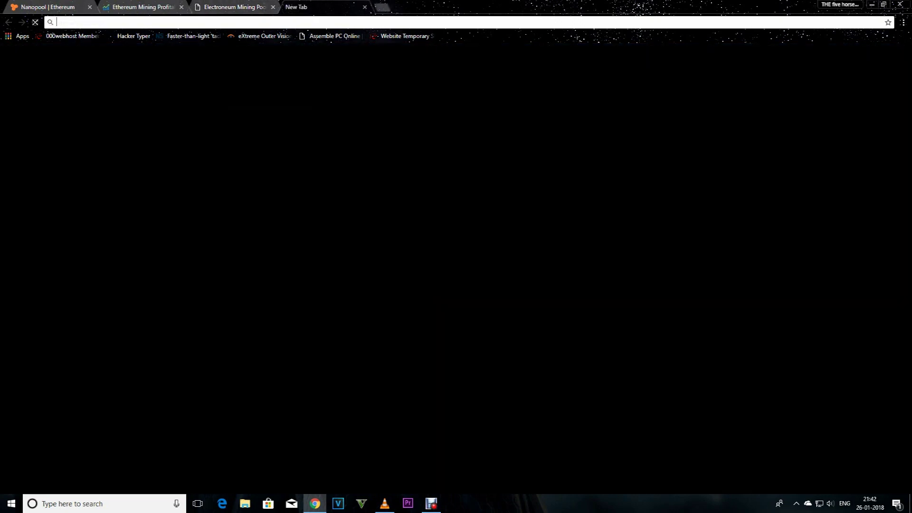
type("zep")
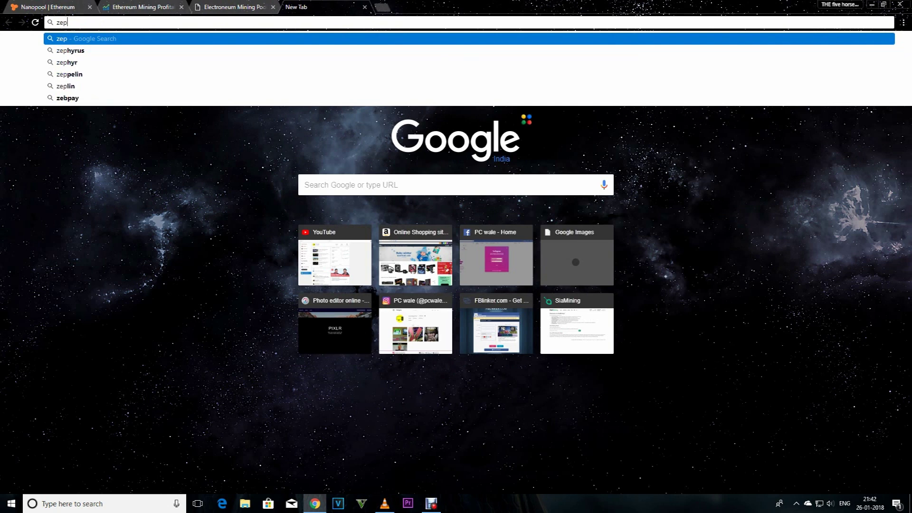
key("Down")
key("Down")
key("Down")
key("Down")
key("Down")
key("Return")
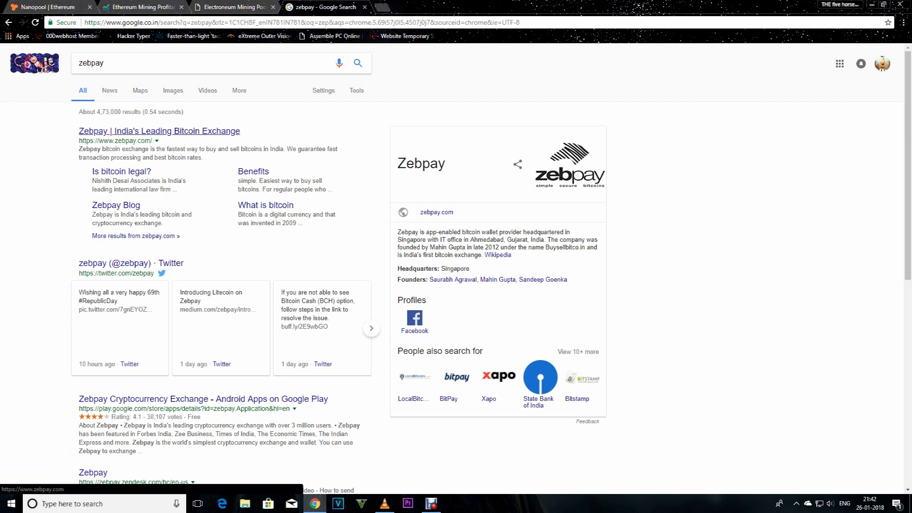
Open the zebpay.com result from the search results.
left_click(159, 132)
left_click(159, 132)
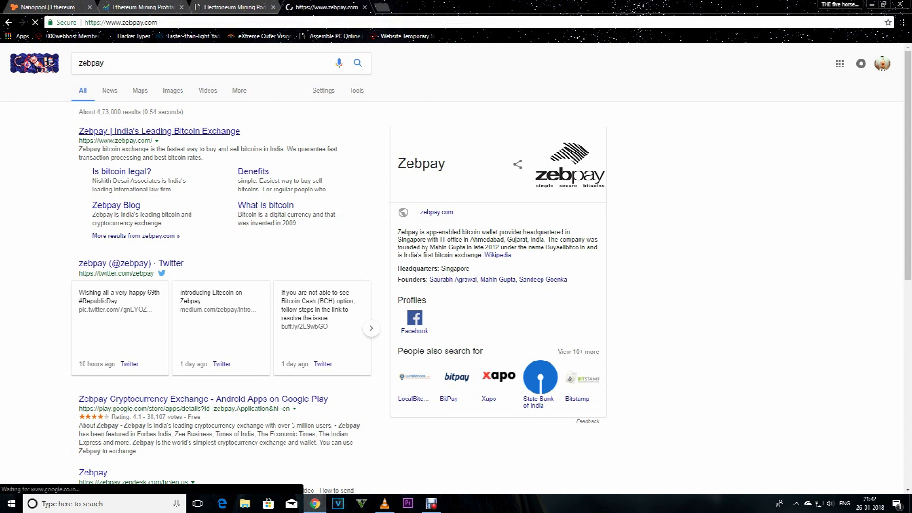
key("alt+f")
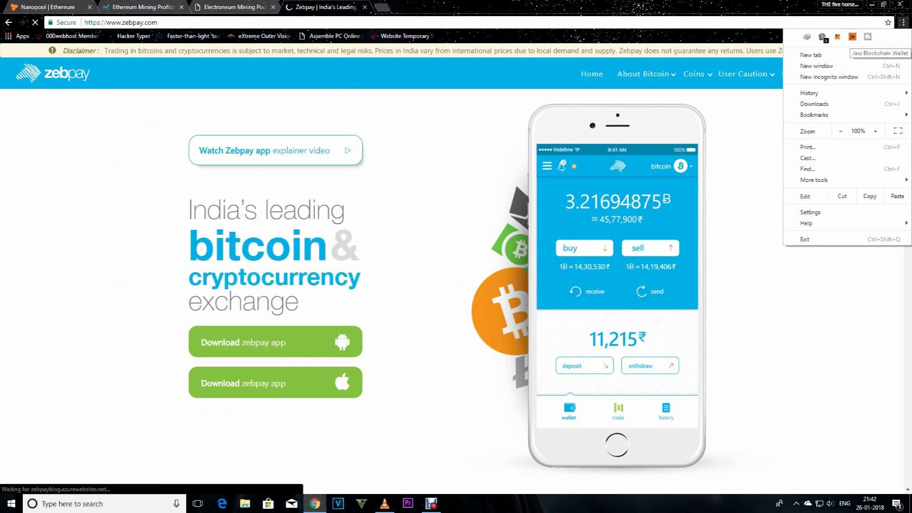
key("Escape")
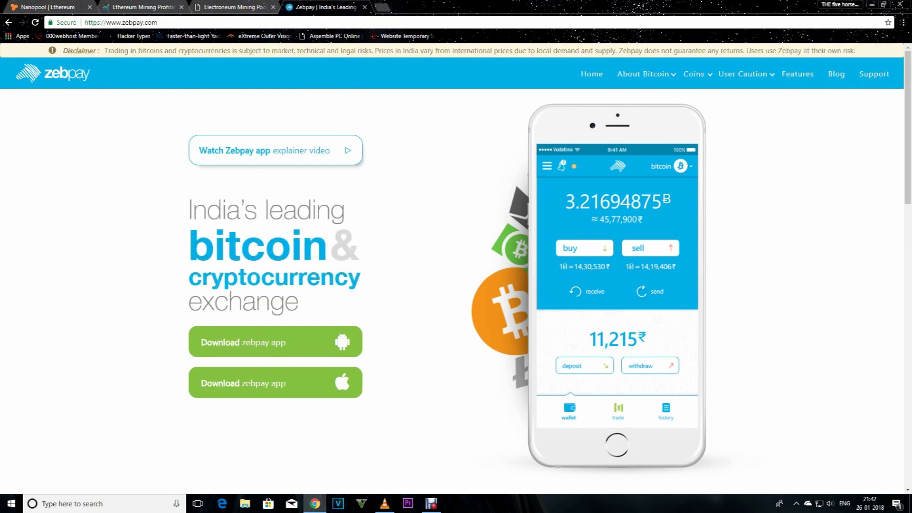
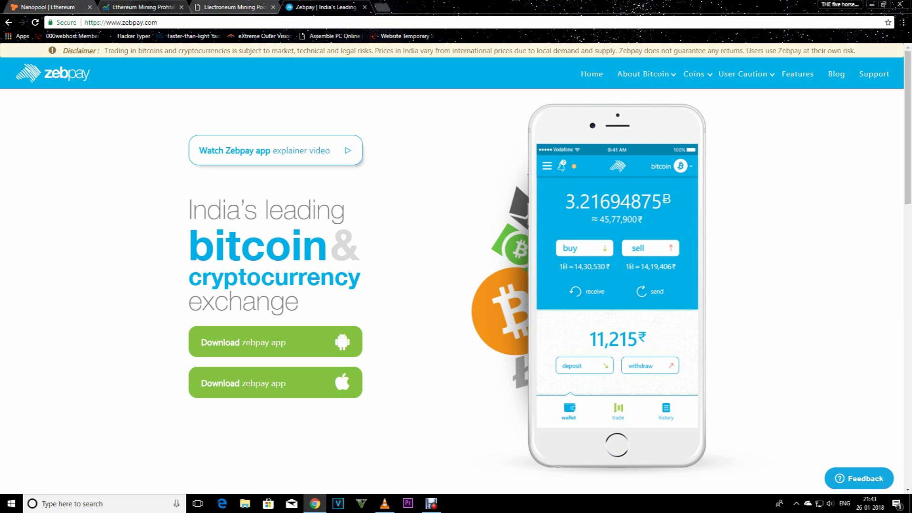
Close the Zebpay and Electroneum Mining Pool tabs, keeping the Ethereum calculator, then minimize Chrome.
key("ctrl+2")
key("ctrl+Tab")
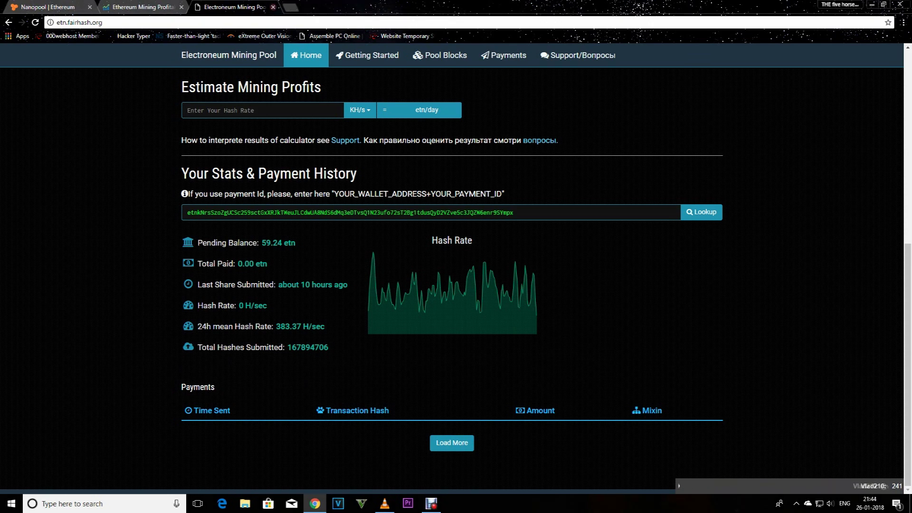
left_click(273, 7)
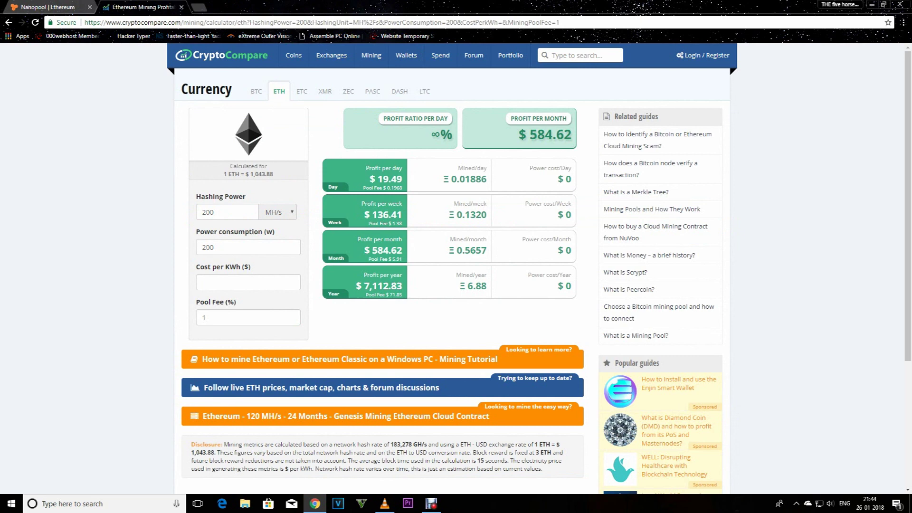
left_click(872, 4)
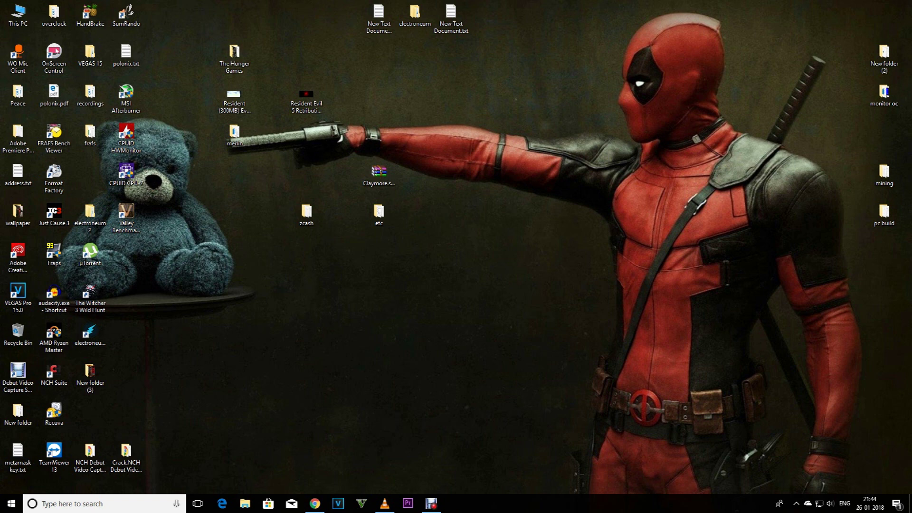
Restore Chrome from the taskbar and open a new blank tab.
mouse_move(903, 395)
left_mouse_down()
mouse_move(1, 1)
mouse_move(903, 394)
left_mouse_up()
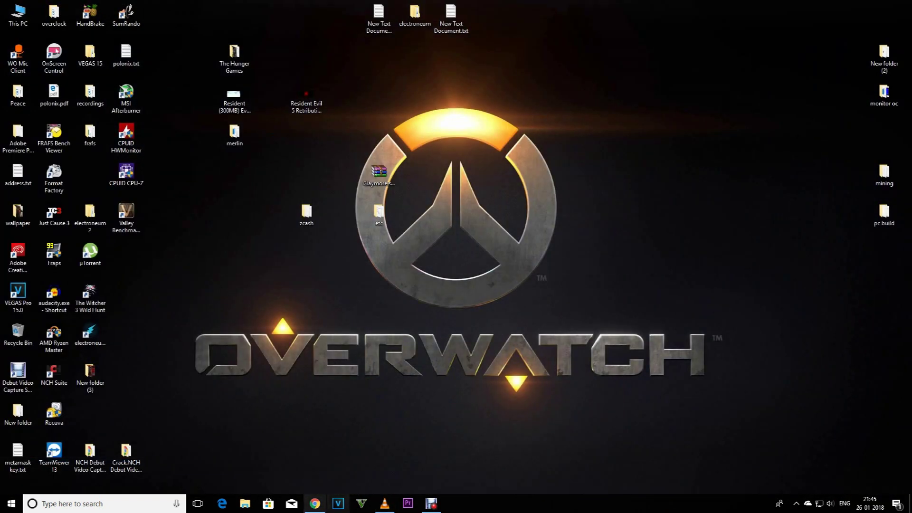
left_click(315, 504)
key("ctrl+t")
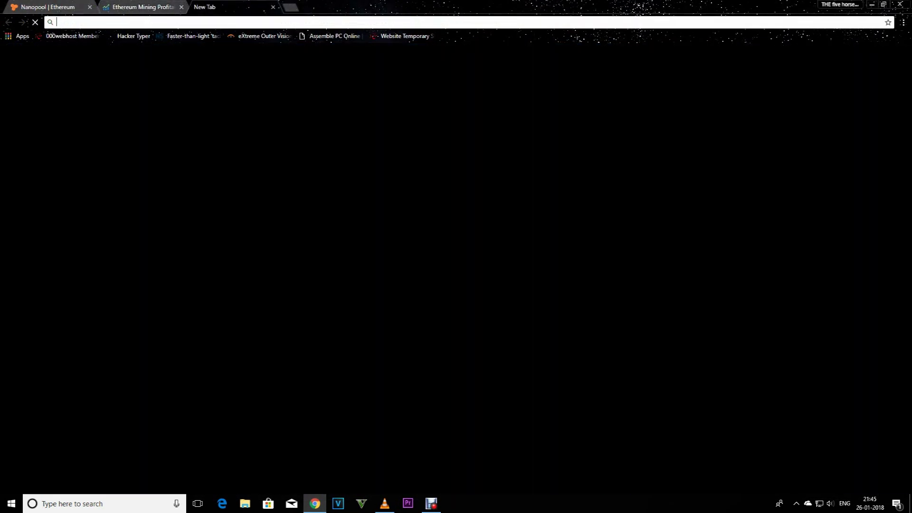
Load minergate.com and go to its login form.
type("minergate.com")
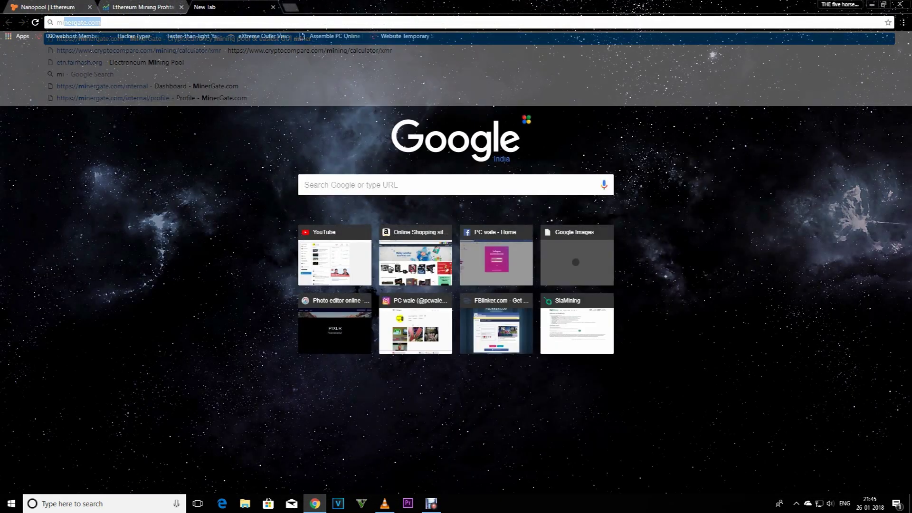
key("Return")
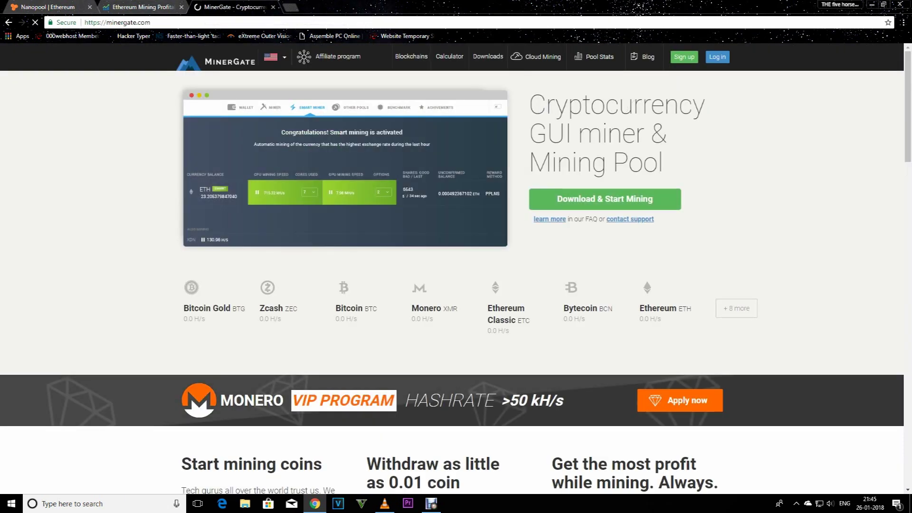
left_click(717, 56)
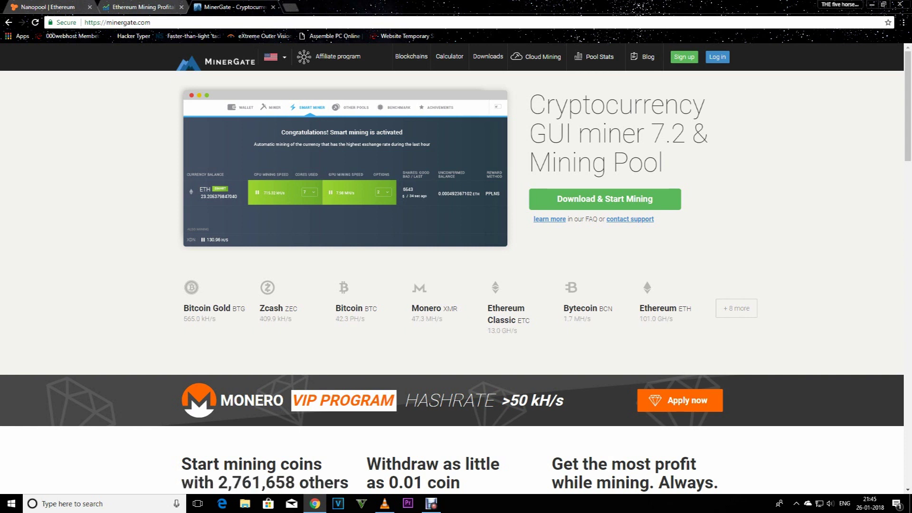
left_click(717, 57)
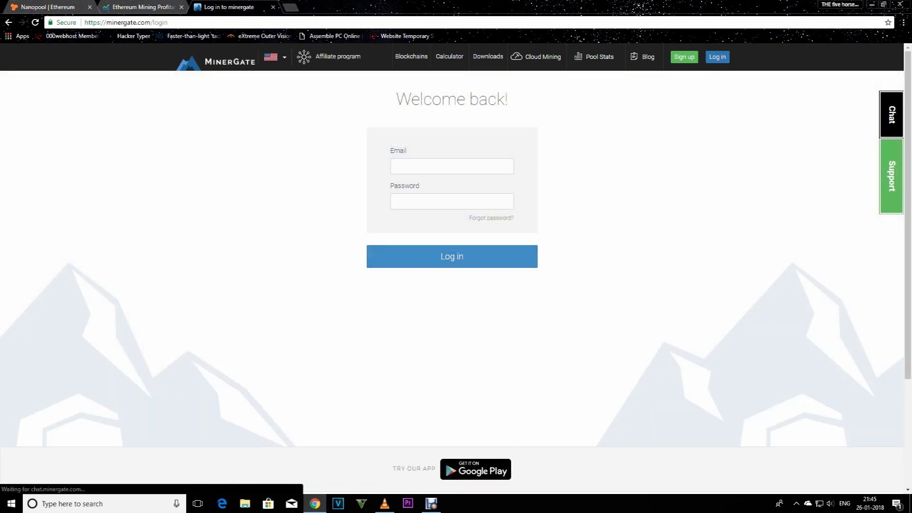
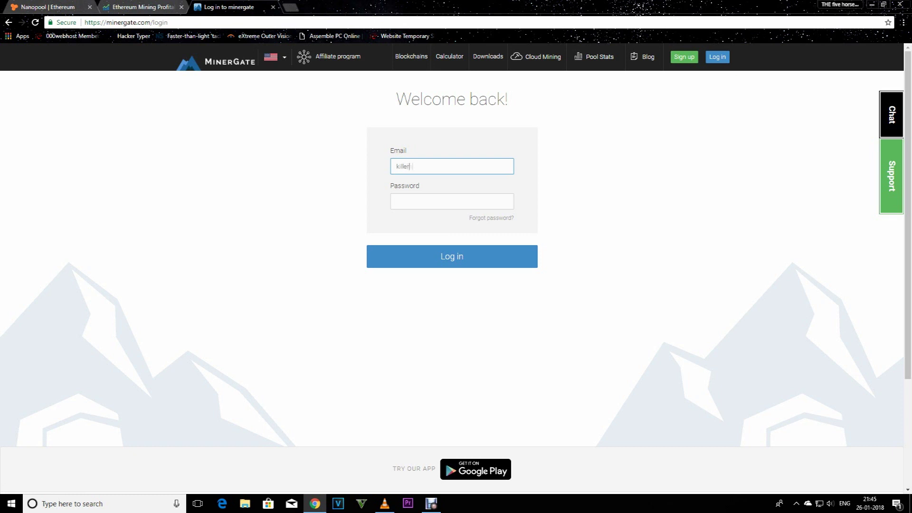
Enter the account e-mail and password and submit the MinerGate login.
key("Tab")
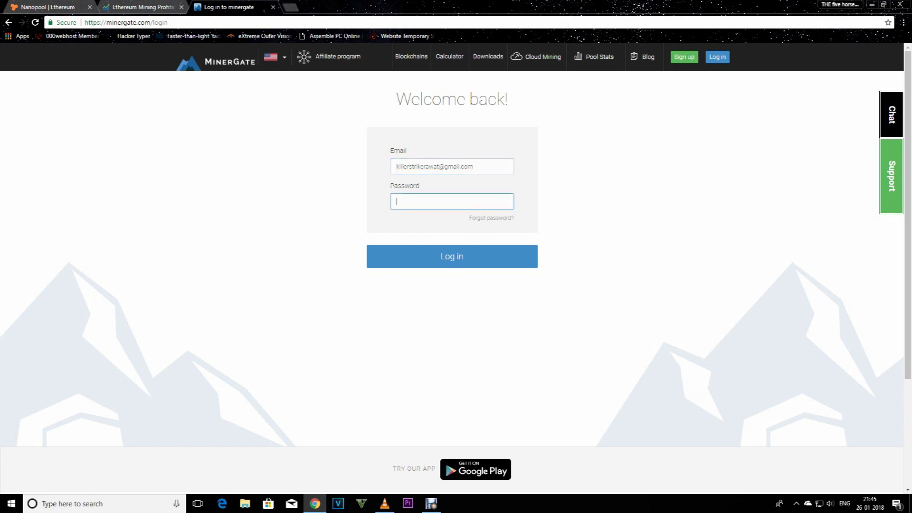
type("••••••••")
key("Return")
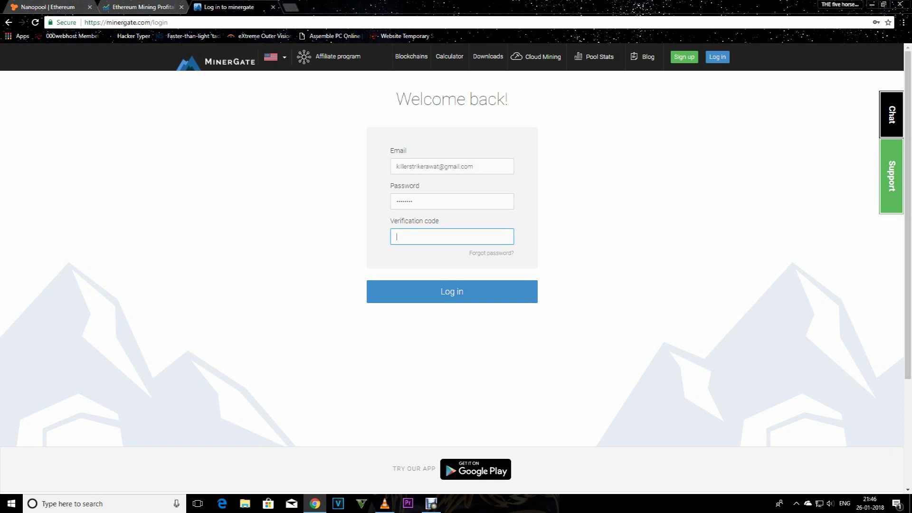
Dismiss the Chrome and Windows Defender notifications, then close the MinerGate login tab.
left_click(896, 504)
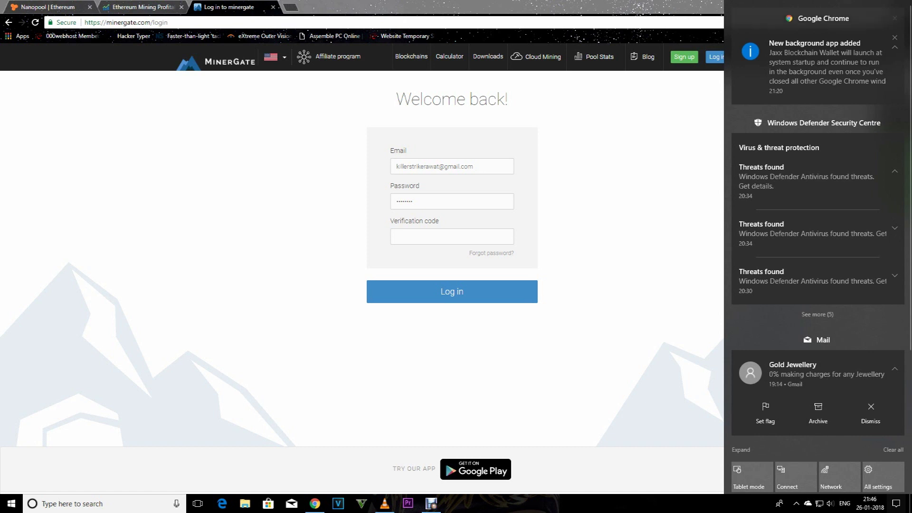
left_click(896, 19)
left_click(897, 19)
key("Escape")
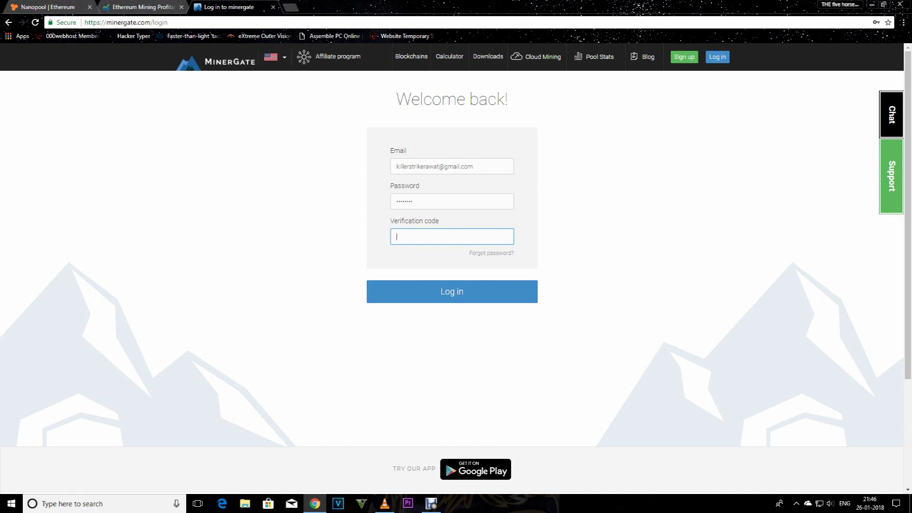
key("ctrl+w")
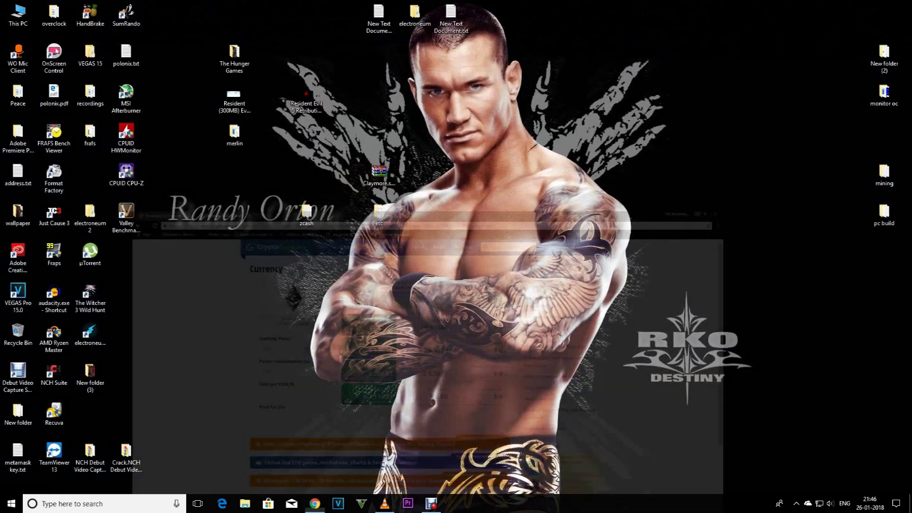
Minimize Chrome and the paused Hunger Games video player.
left_click(872, 4)
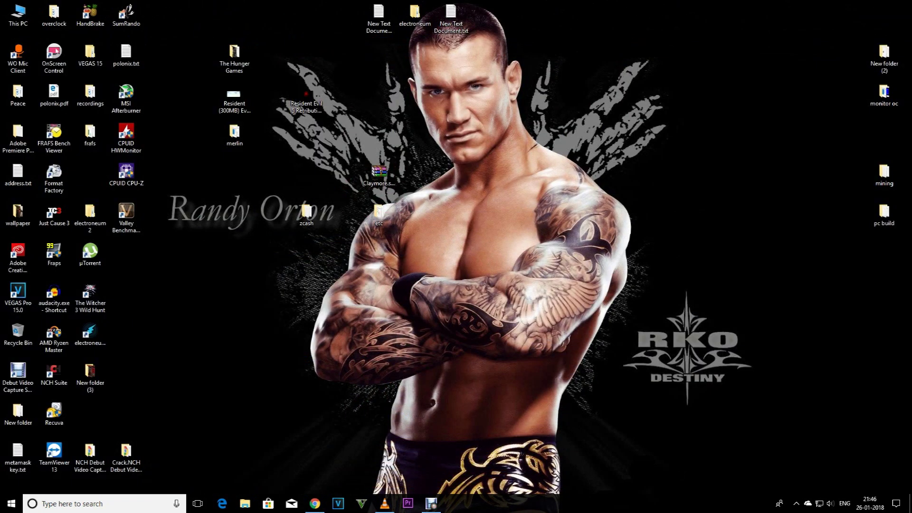
left_click(385, 503)
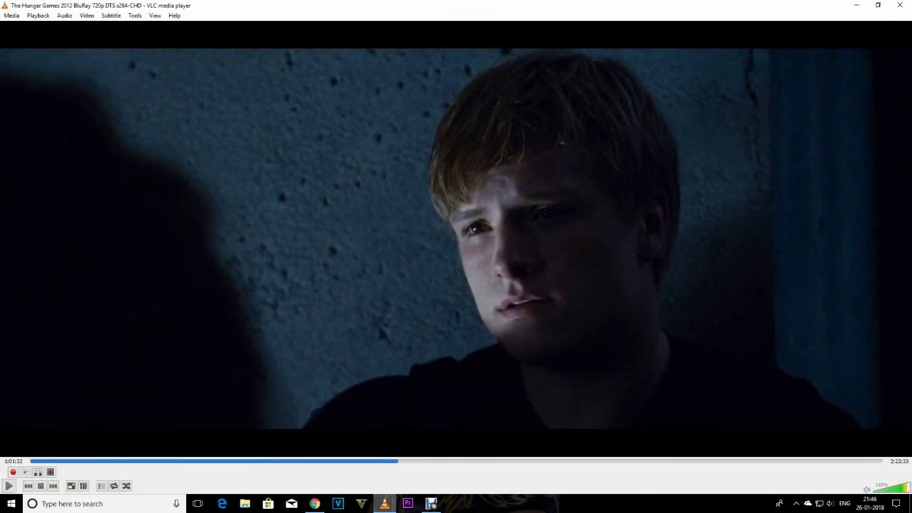
key("alt+m")
key("Escape")
left_click(857, 5)
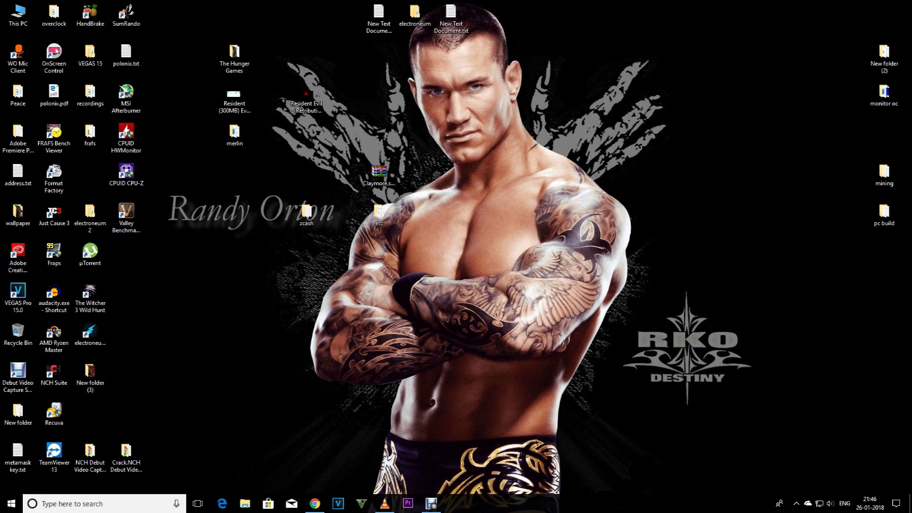
Clear the desktop icon selection and open the Gmail inbox in the Mail app.
left_click_drag(217, 79, 352, 130)
left_click(352, 131)
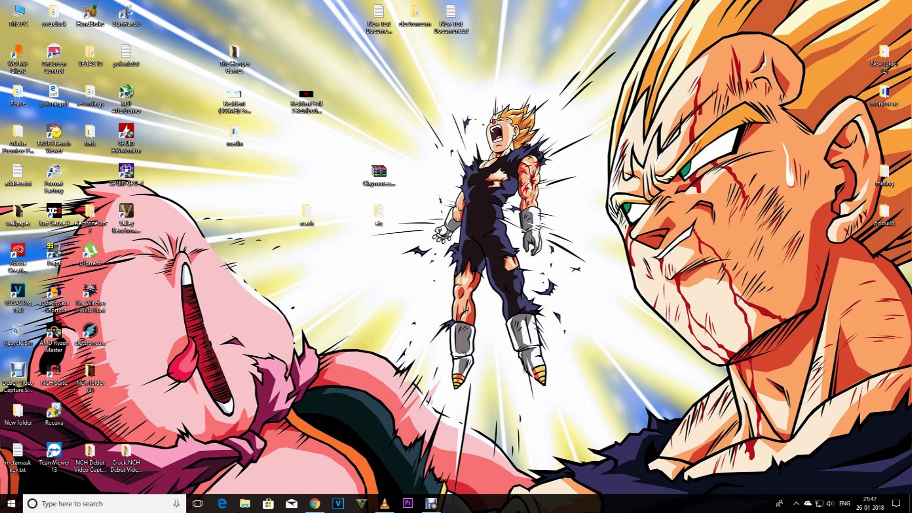
left_click(315, 503)
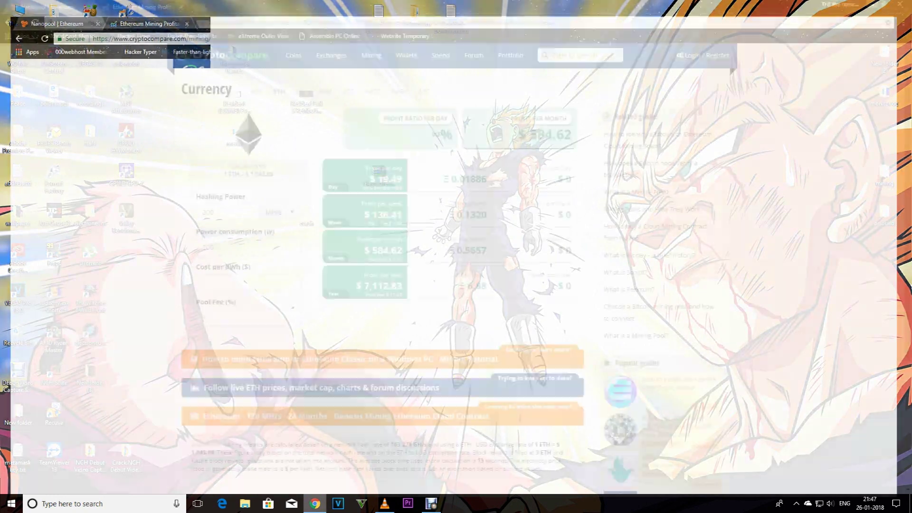
key("super+d")
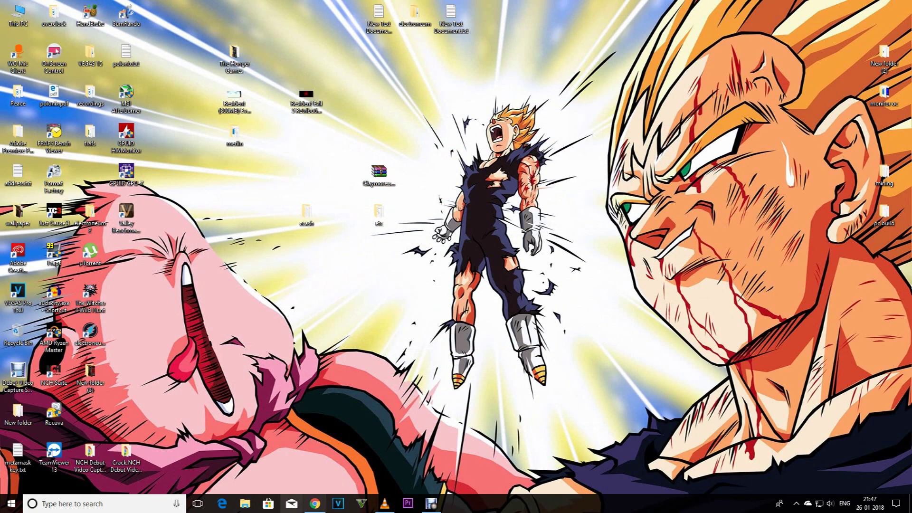
left_click(291, 503)
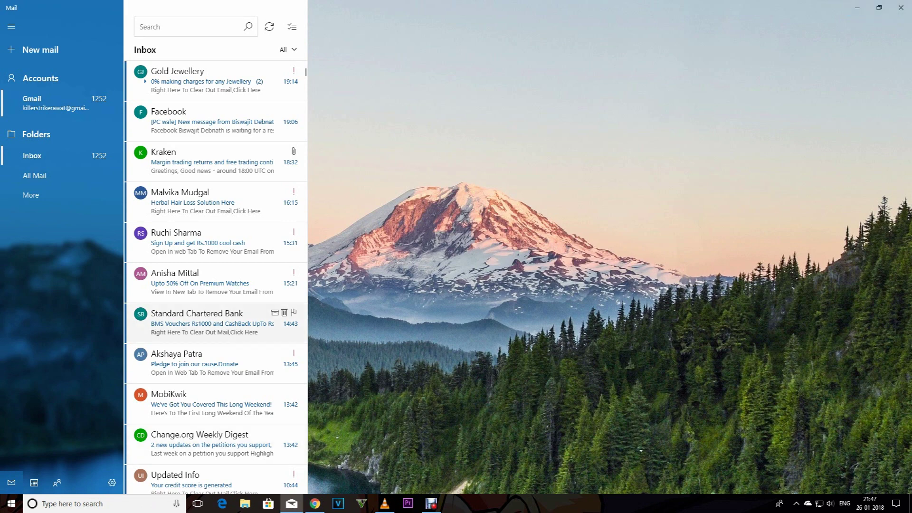
Find yesterday's 20:40 message and open its attached photo IMG_20180123_202320[100].jpg in Photos.
scroll(214, 240, "down", 3)
scroll(214, 204, "down", 5)
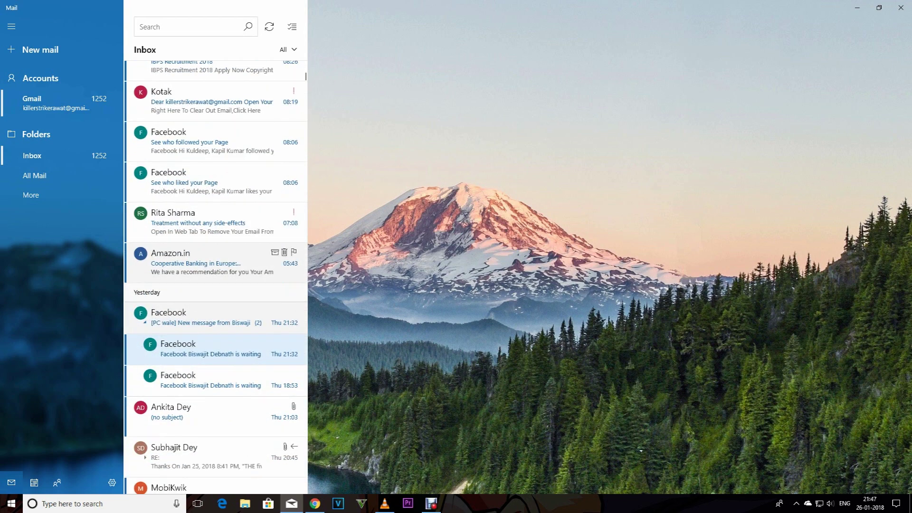
scroll(214, 314, "down", 3)
left_click(209, 327)
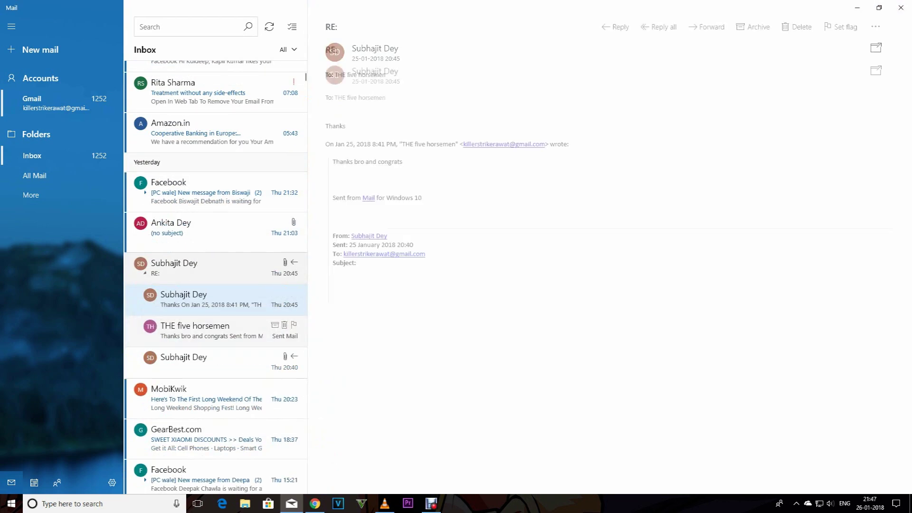
left_click(209, 327)
left_click(209, 361)
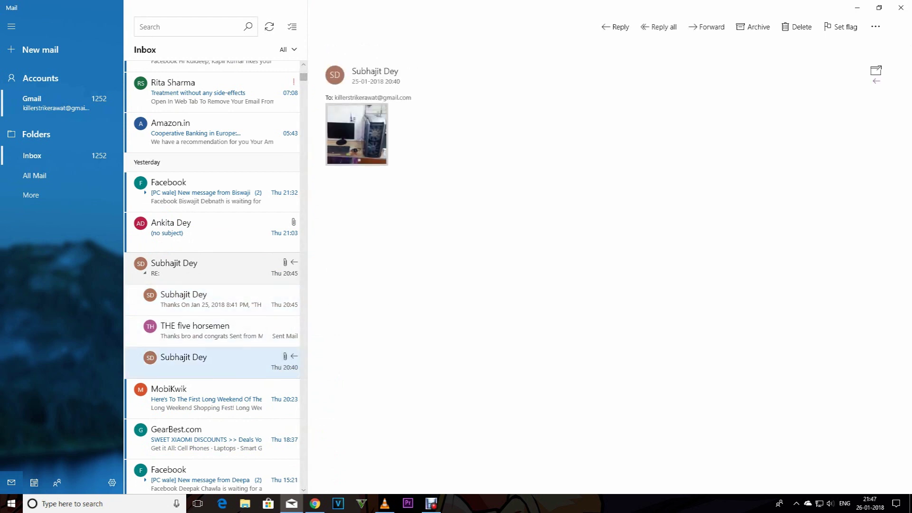
left_click(357, 134)
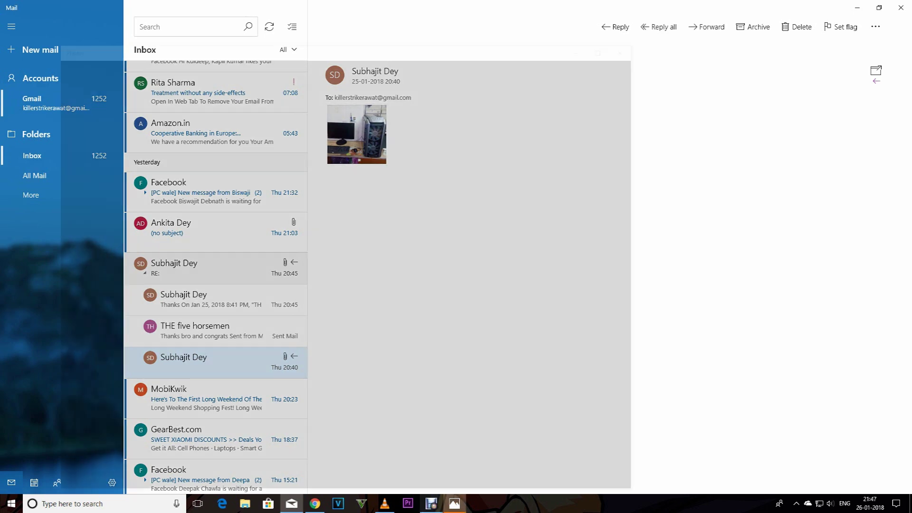
mouse_move(455, 504)
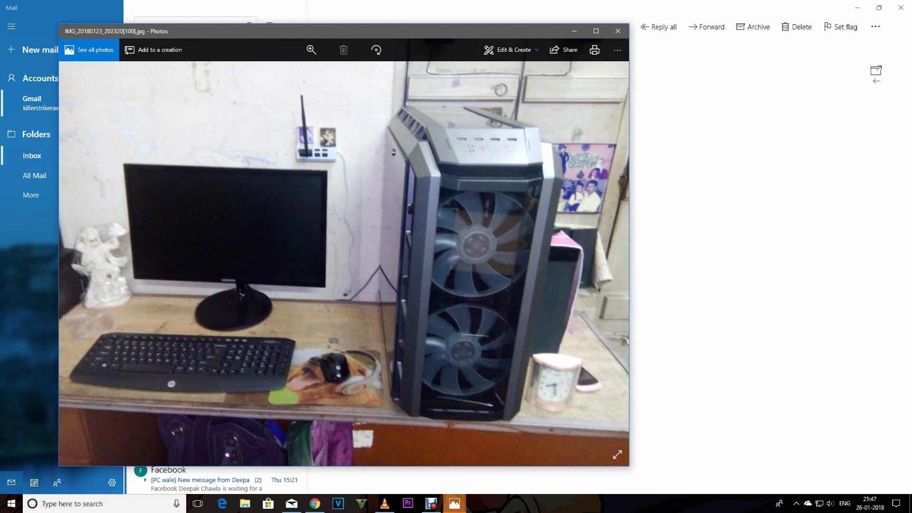
Maximize the PC-build photo, close Photos, and view the 26 January 2018 calendar.
left_click(595, 30)
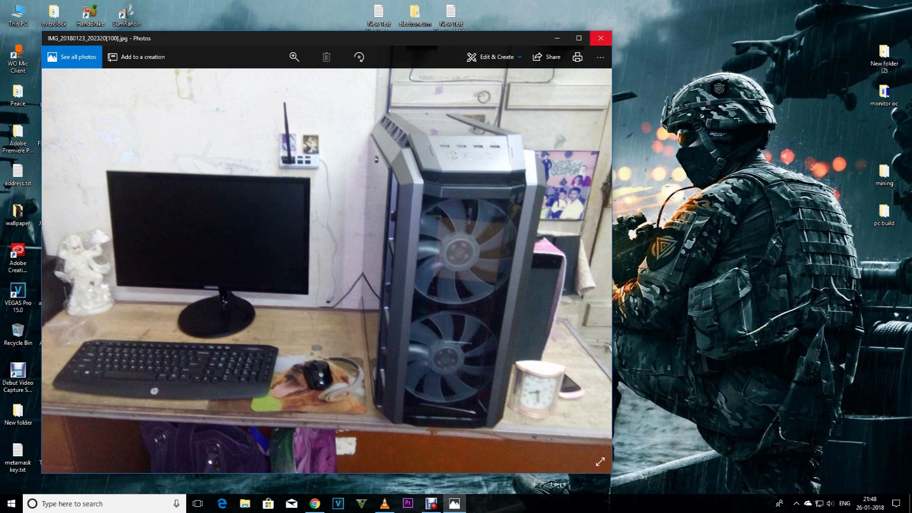
left_click(601, 38)
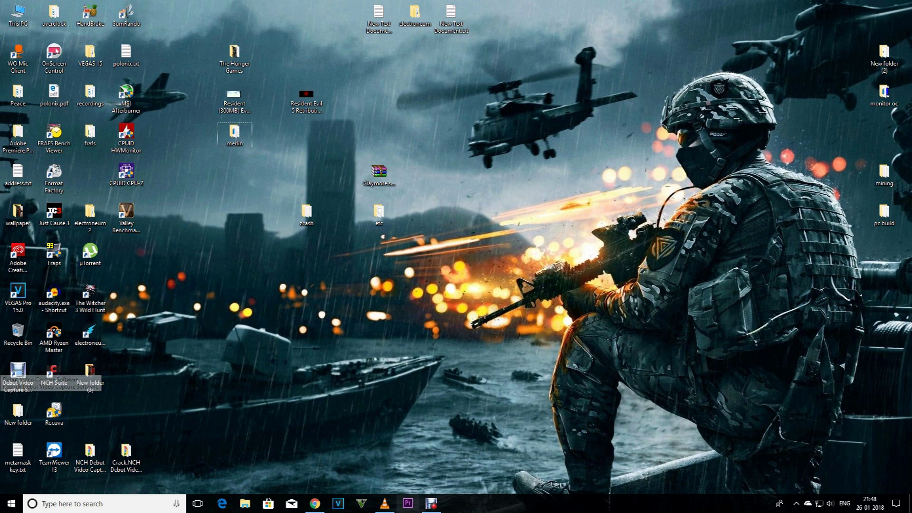
left_click(870, 503)
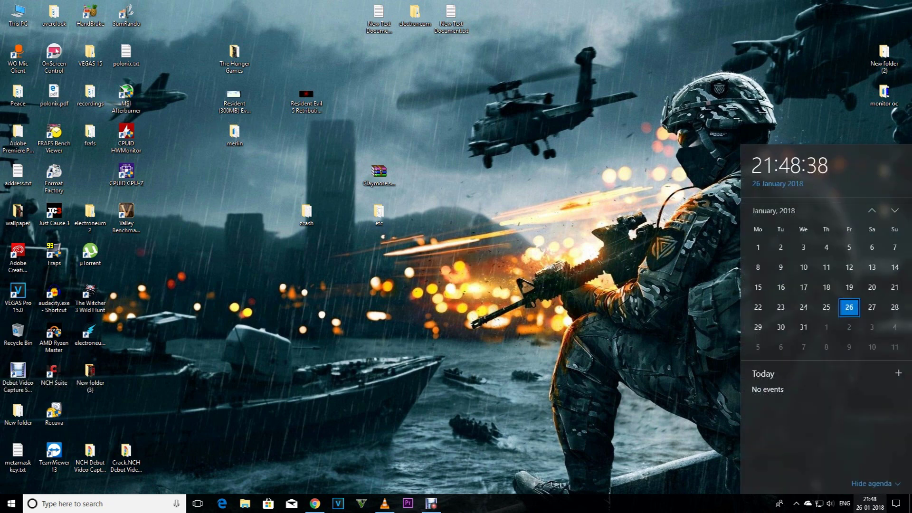